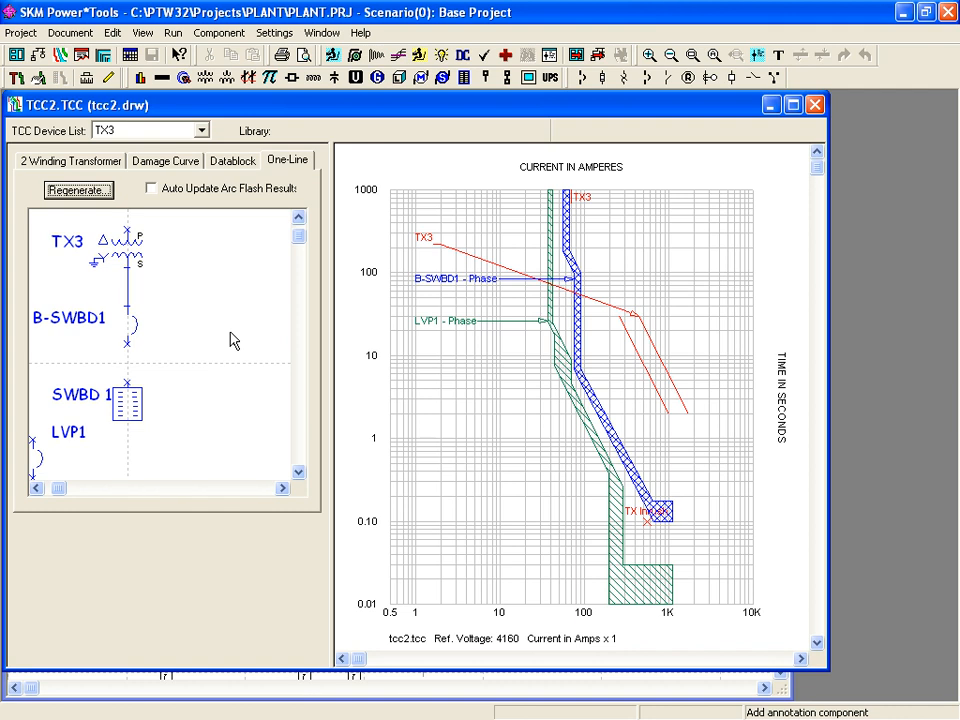
- Regenerate the tcc2 sketch from B-SWBD1, then reposition LVP1 and move the LV DISTRIB bus above SWBD1
left_click(133, 328)
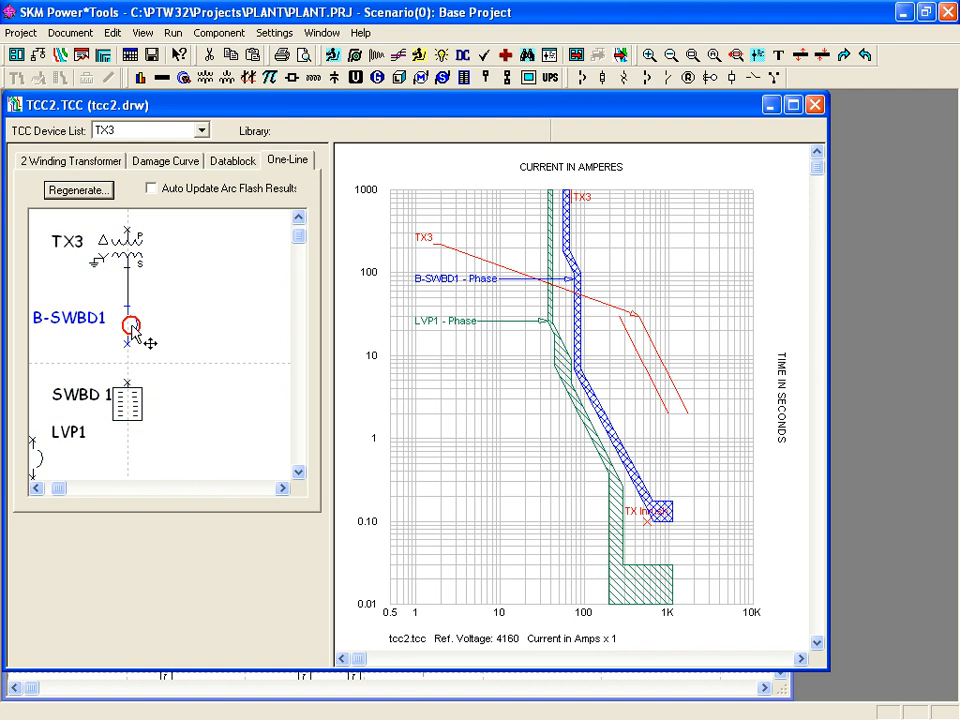
left_click(803, 58)
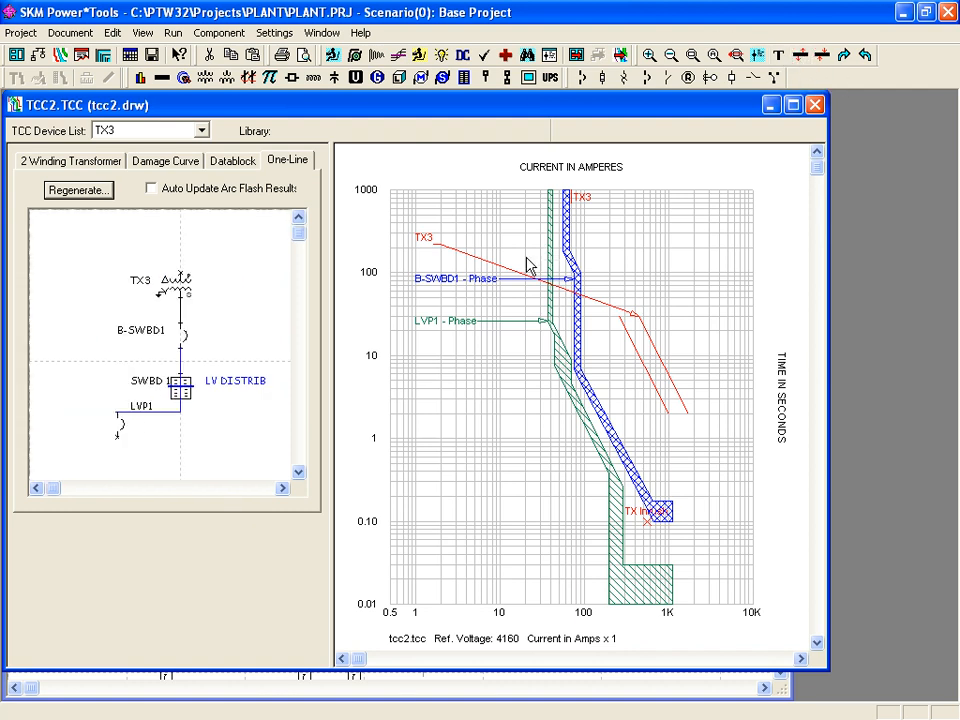
left_click_drag(121, 427, 178, 450)
left_click_drag(189, 386, 190, 362)
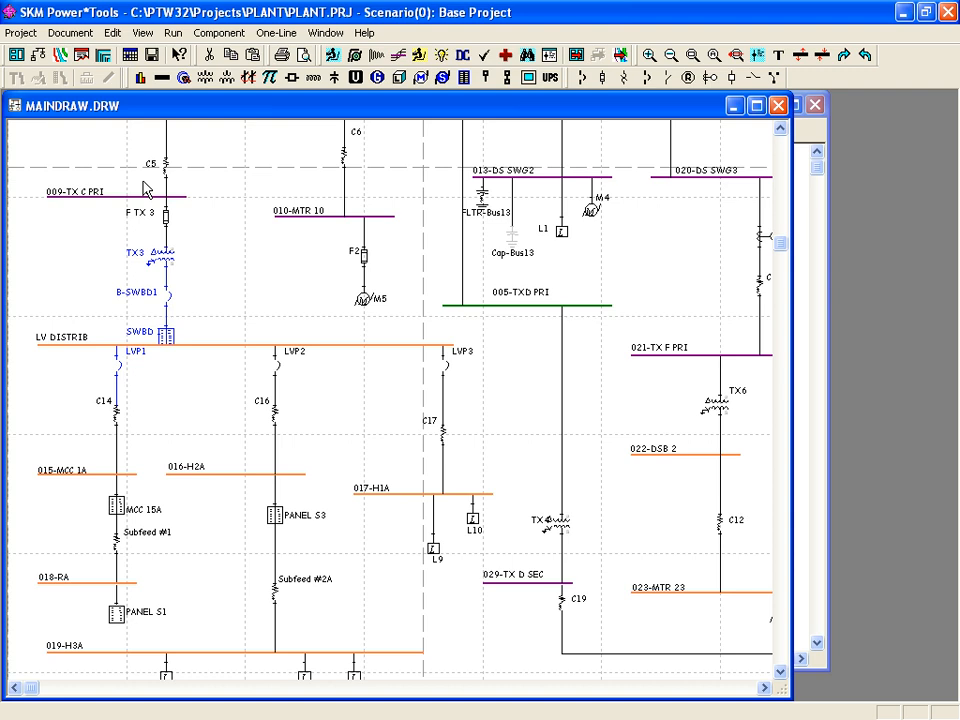
- Select the devices from 009-TX C PRI to LVP2 and create the new TCC plot tcc4
left_click_drag(143, 189, 310, 389)
left_click(60, 56)
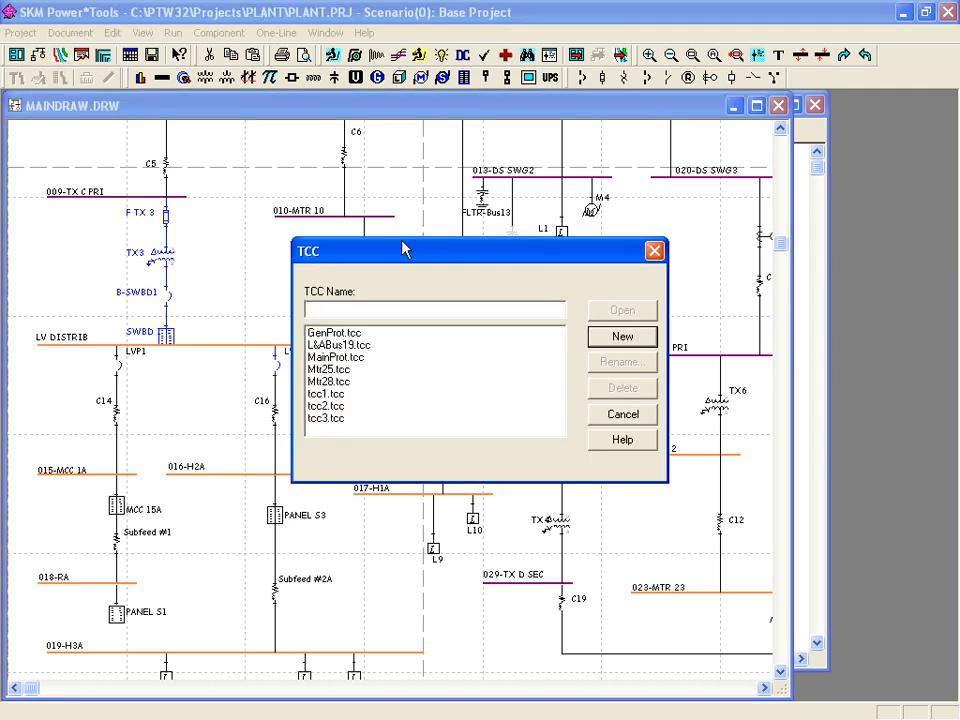
left_click(612, 338)
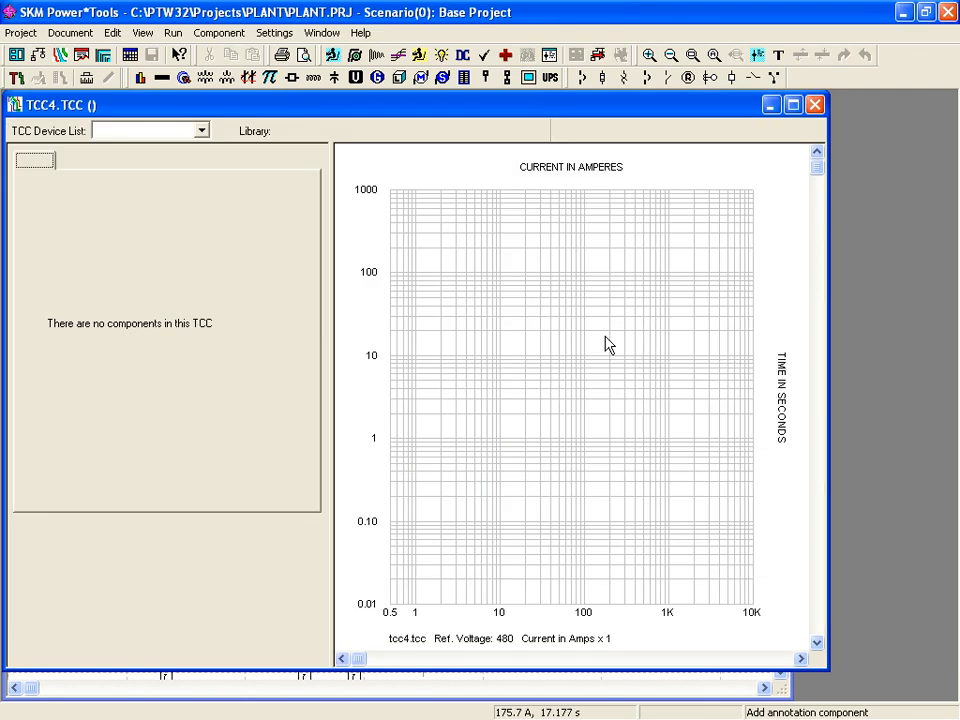
- Add breaker PD-0067 with a 480 V bus voltage and the ABB K-DON MPS-3 LI trip unit
left_click(584, 79)
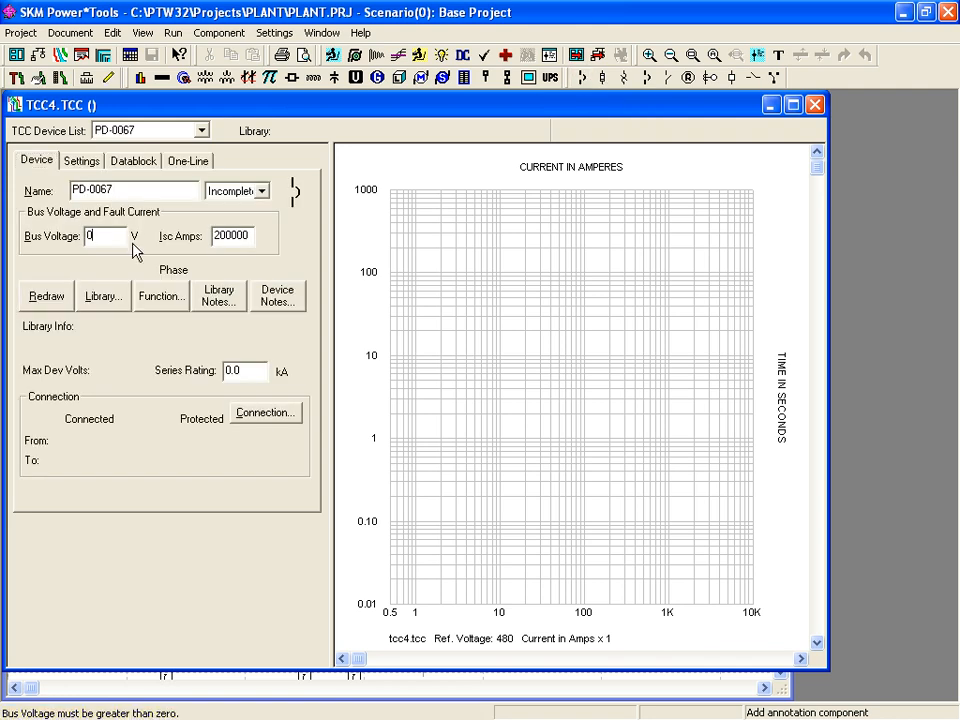
left_click(78, 240)
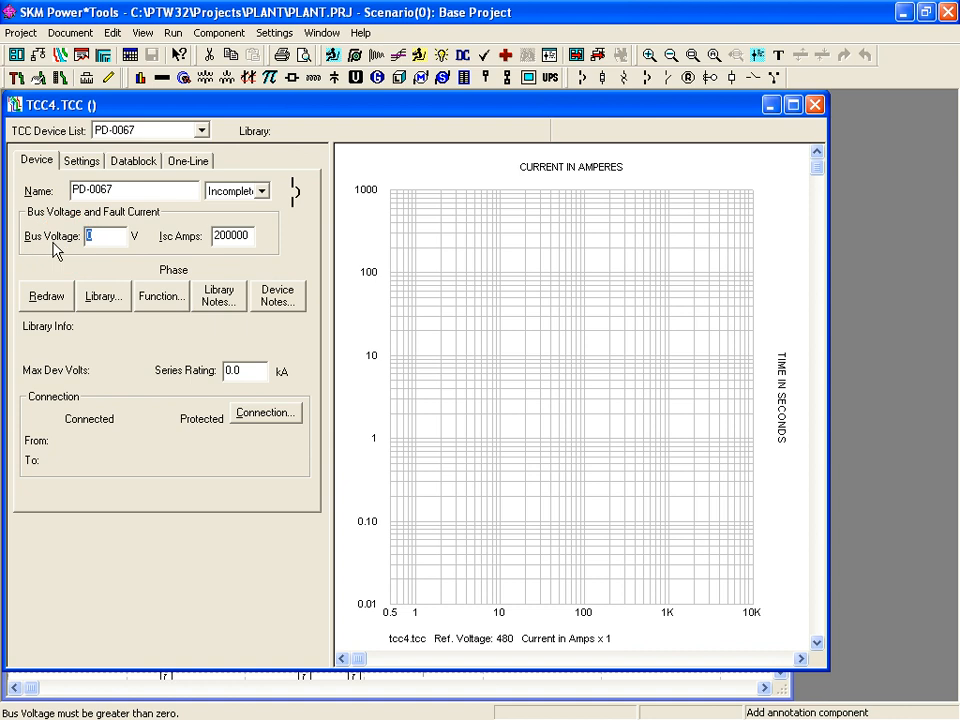
type("480")
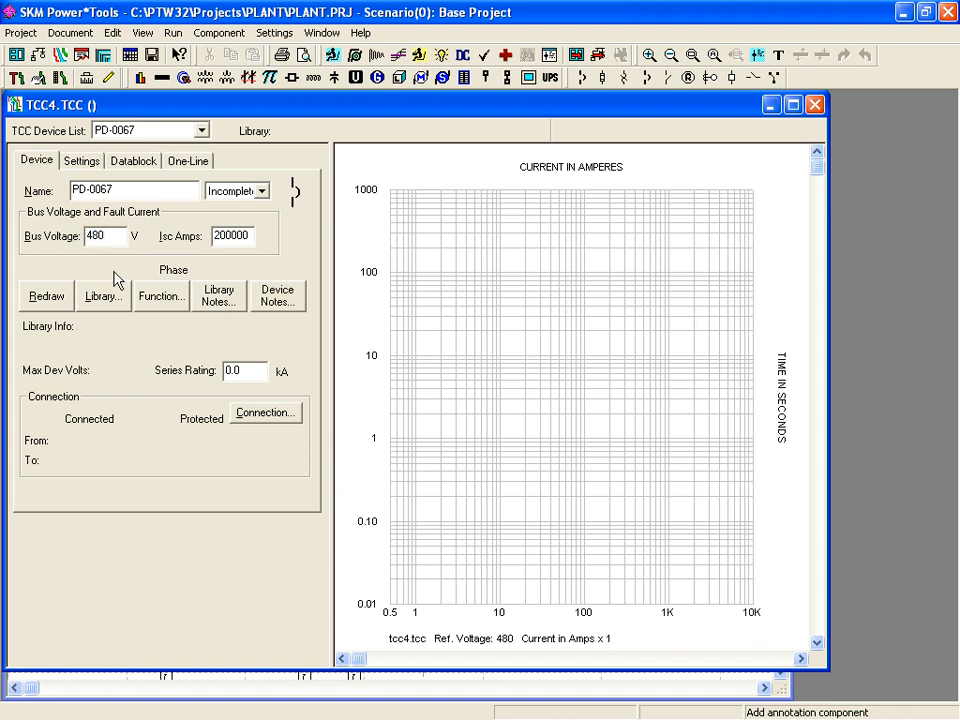
left_click(103, 303)
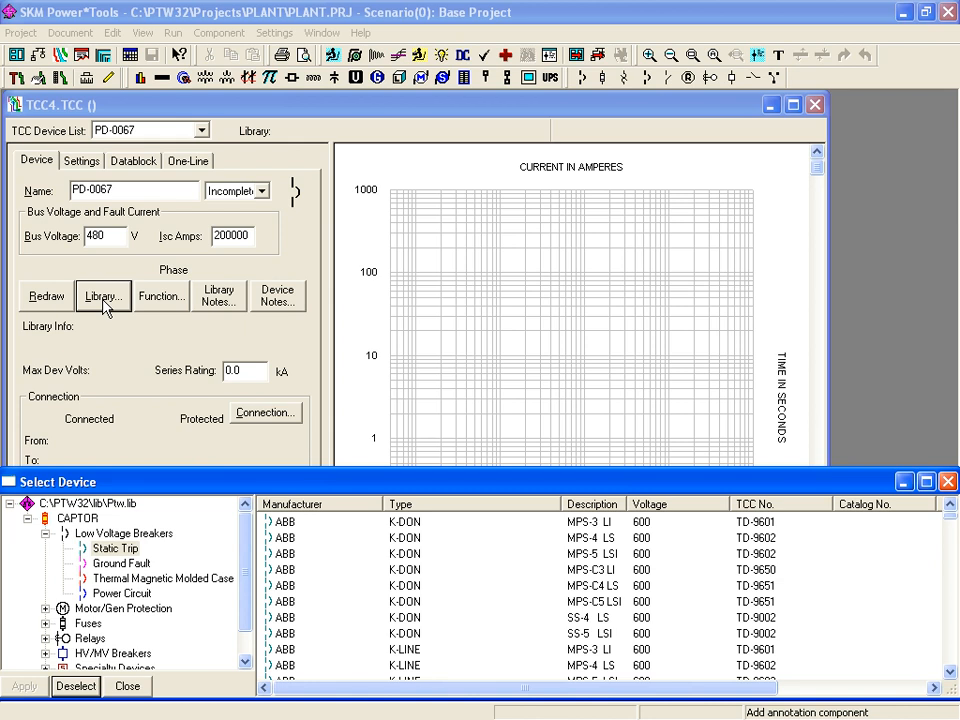
left_click(286, 524)
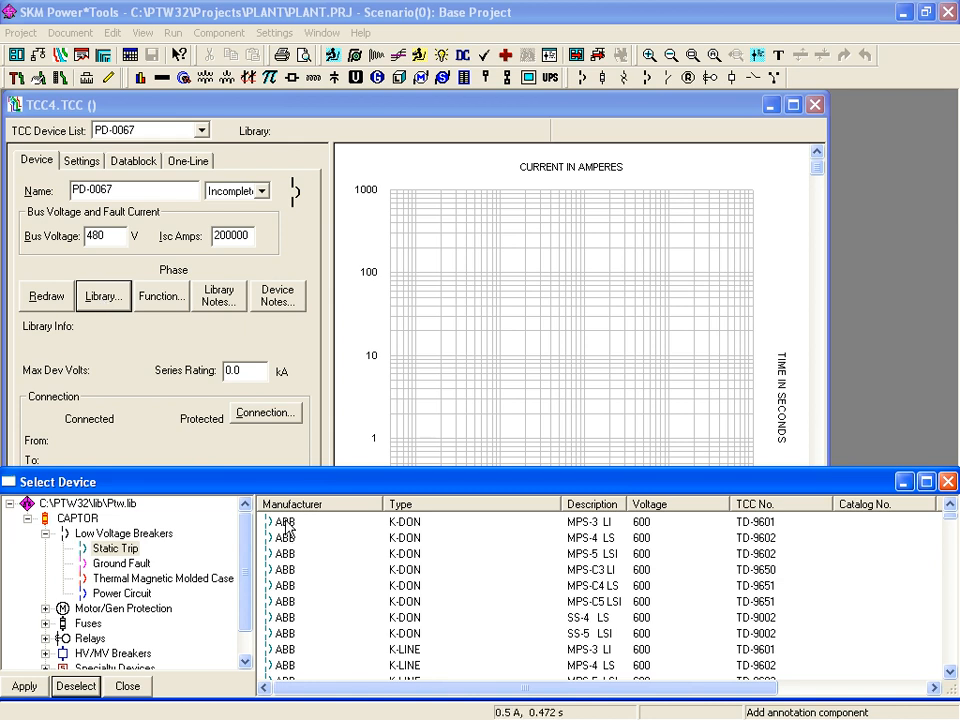
left_click(286, 524)
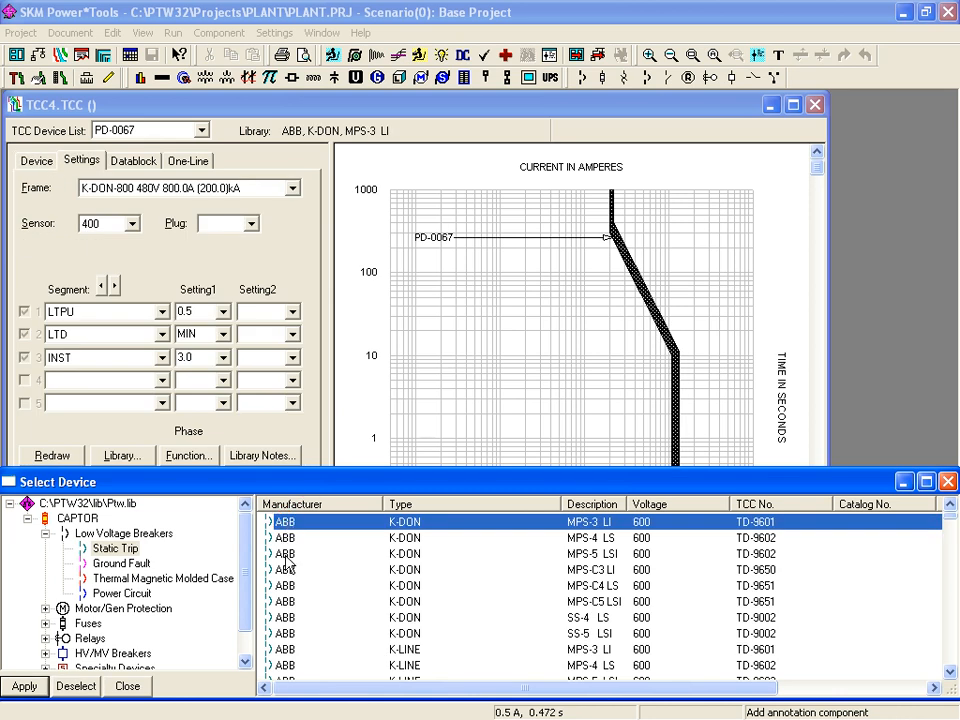
- Switch PD-0067 to the ABB K-DON MPS-5 LSI unit, keeping the 800 A frame and LTPU 0.5
left_click(286, 555)
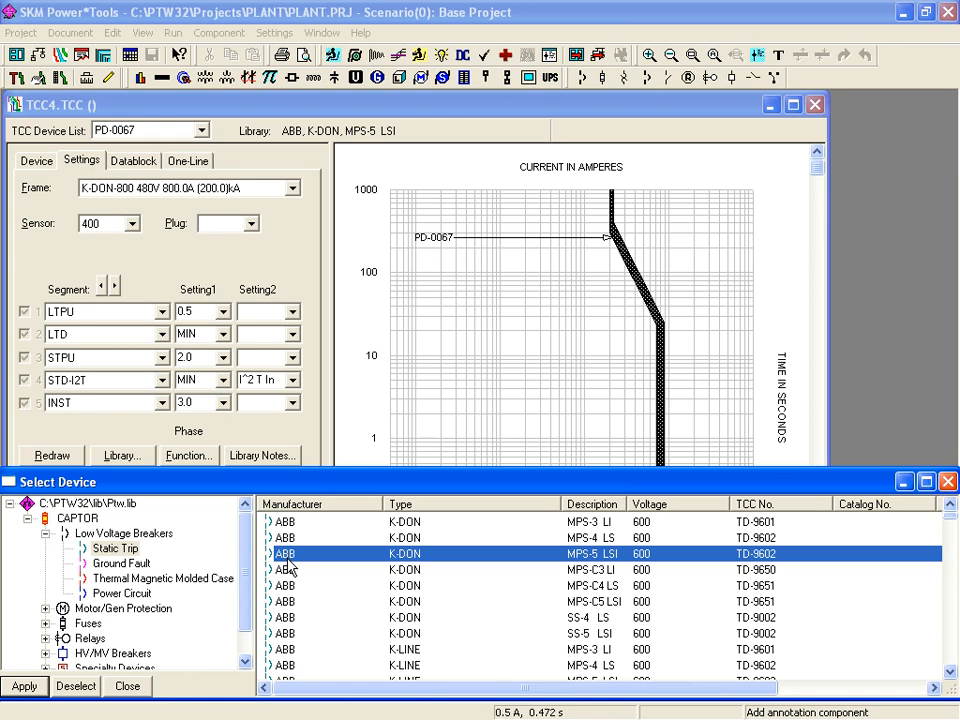
double_click(286, 566)
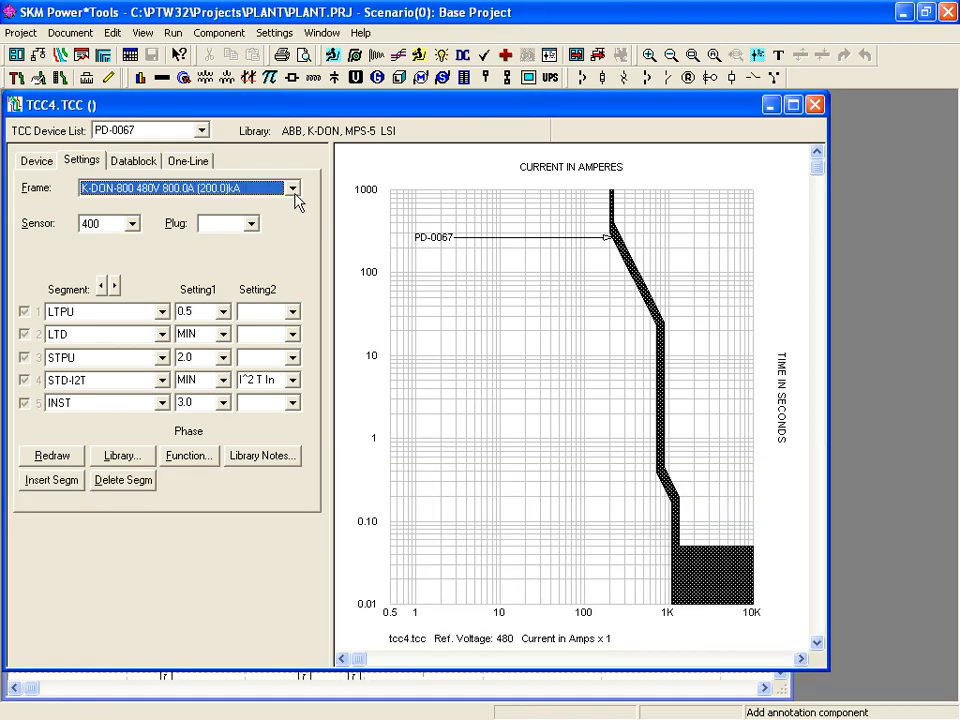
left_click(294, 192)
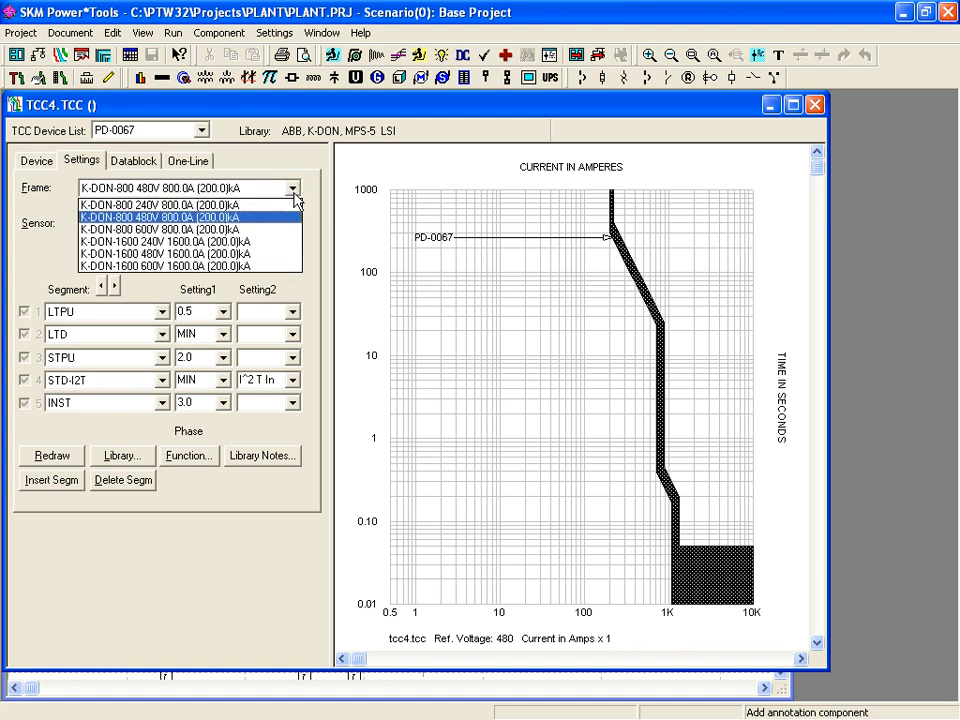
left_click(295, 196)
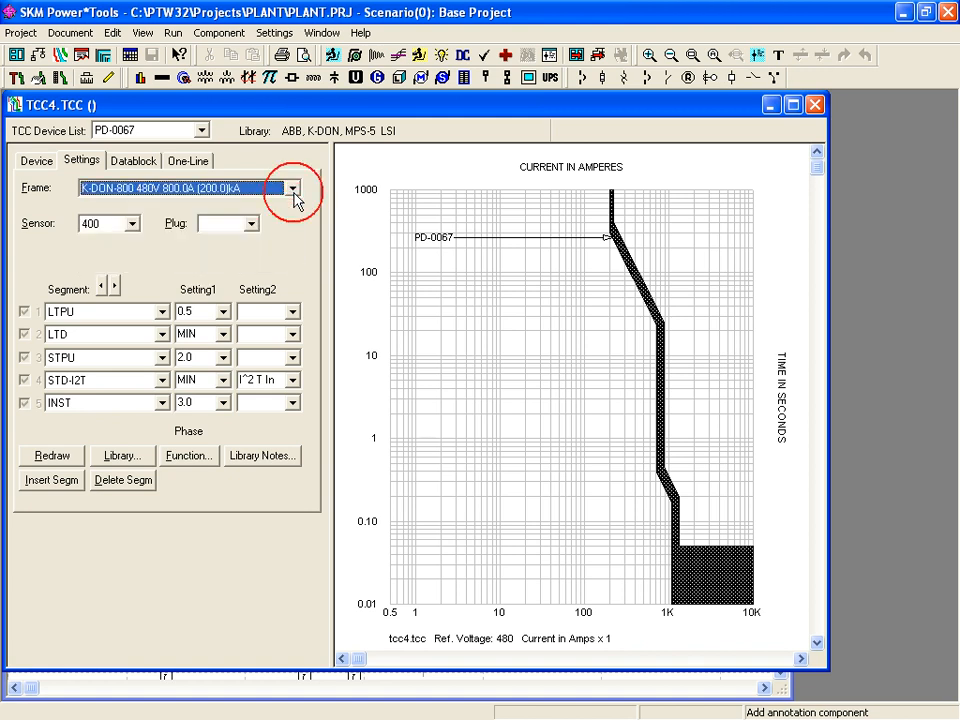
left_click(223, 312)
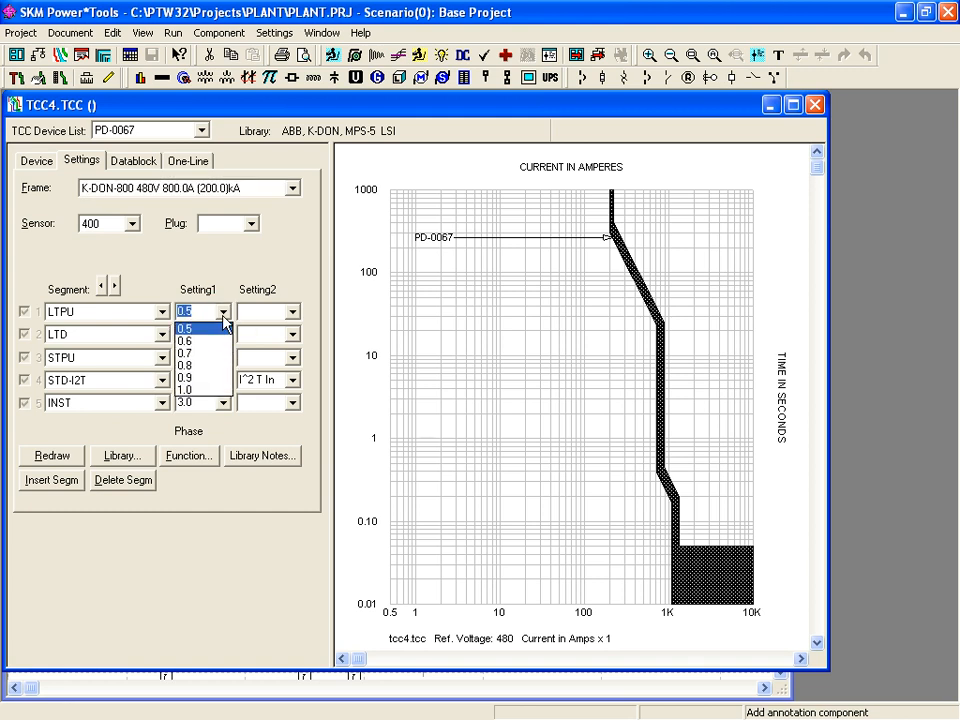
left_click(224, 316)
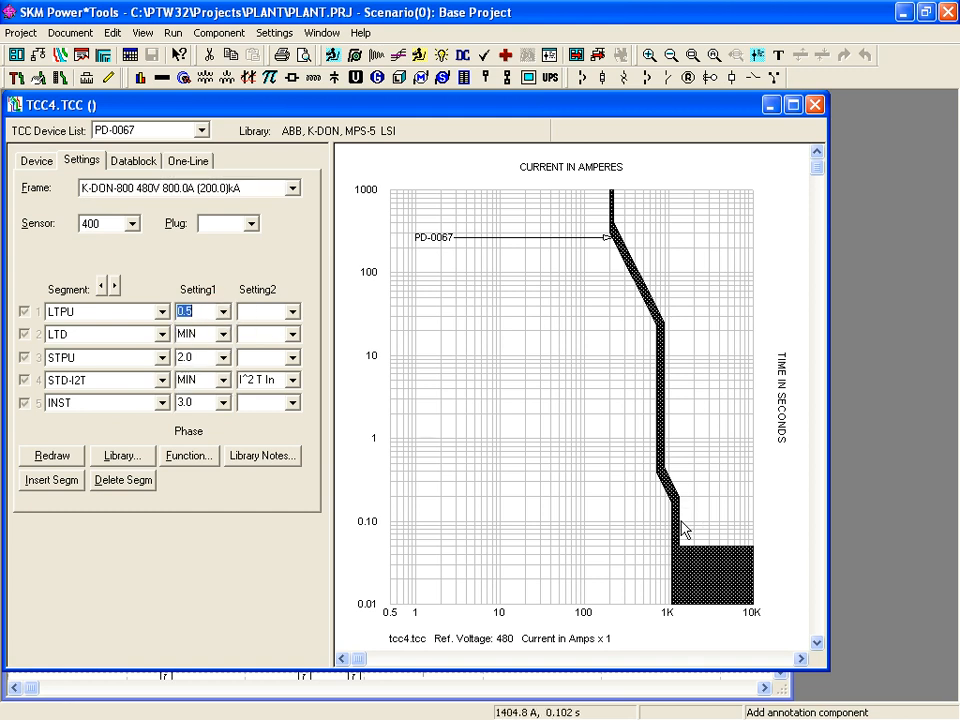
- Drag the curve bands to set INST 12.0, STPU 4.0 and STD-I2T MAX
mouse_move(675, 527)
left_mouse_down()
mouse_move(700, 522)
mouse_move(735, 542)
left_mouse_up()
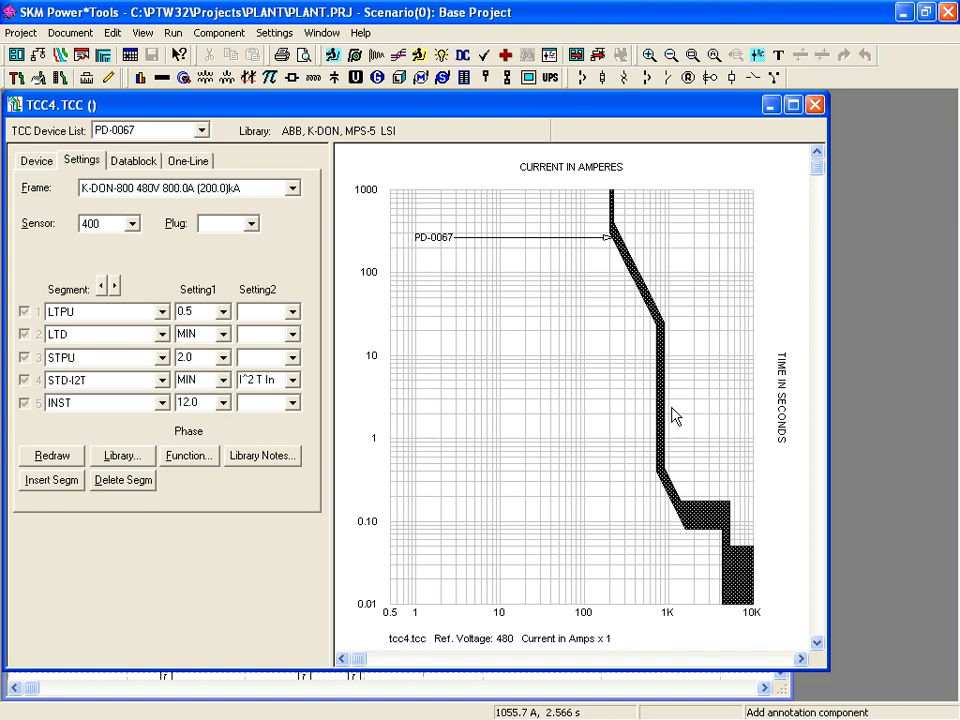
mouse_move(671, 401)
left_mouse_down()
mouse_move(617, 399)
mouse_move(685, 393)
left_mouse_up()
mouse_move(659, 319)
left_mouse_down()
mouse_move(648, 377)
mouse_move(681, 317)
mouse_move(669, 274)
mouse_move(666, 321)
mouse_move(648, 337)
left_mouse_up()
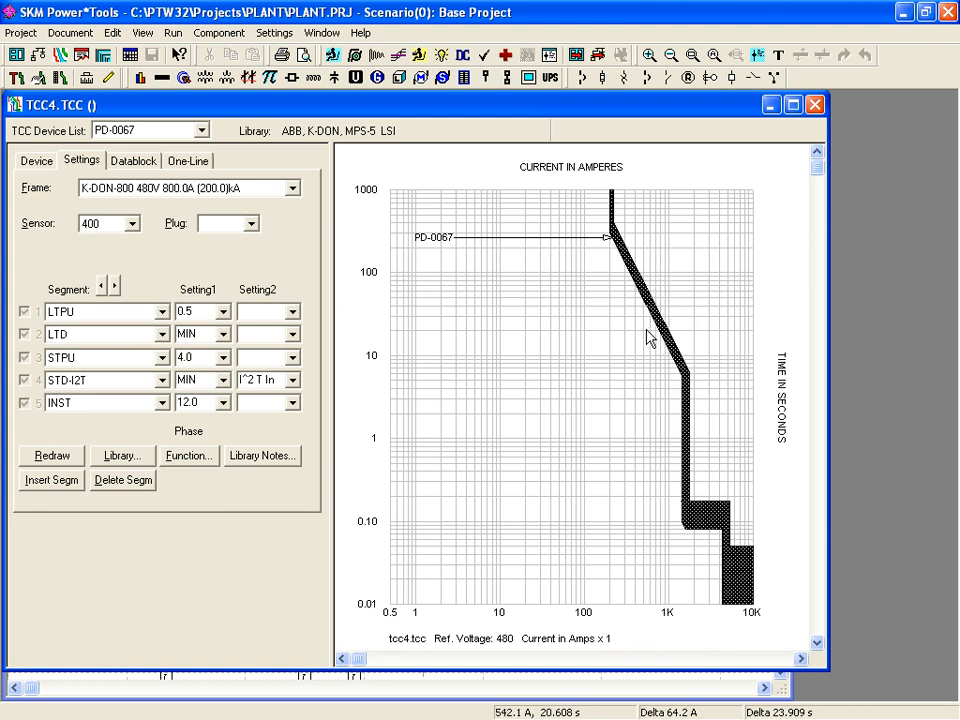
left_click_drag(713, 514, 712, 455)
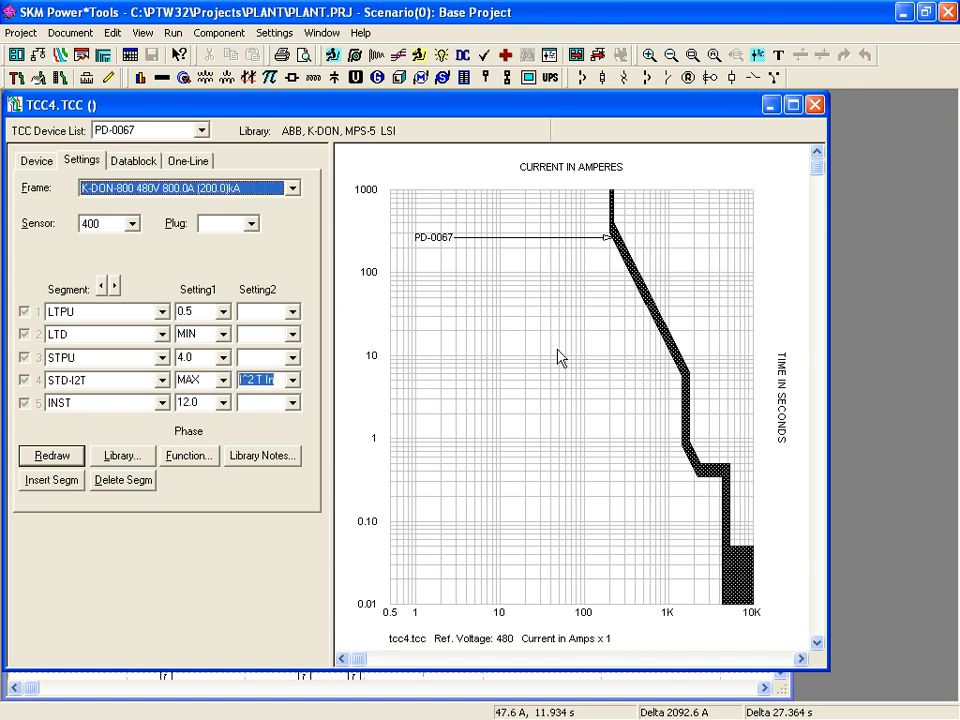
- Add induction motor MTRI-0018 rated 480 V, 100 hp on a 480 V bus and plot it
left_click(420, 78)
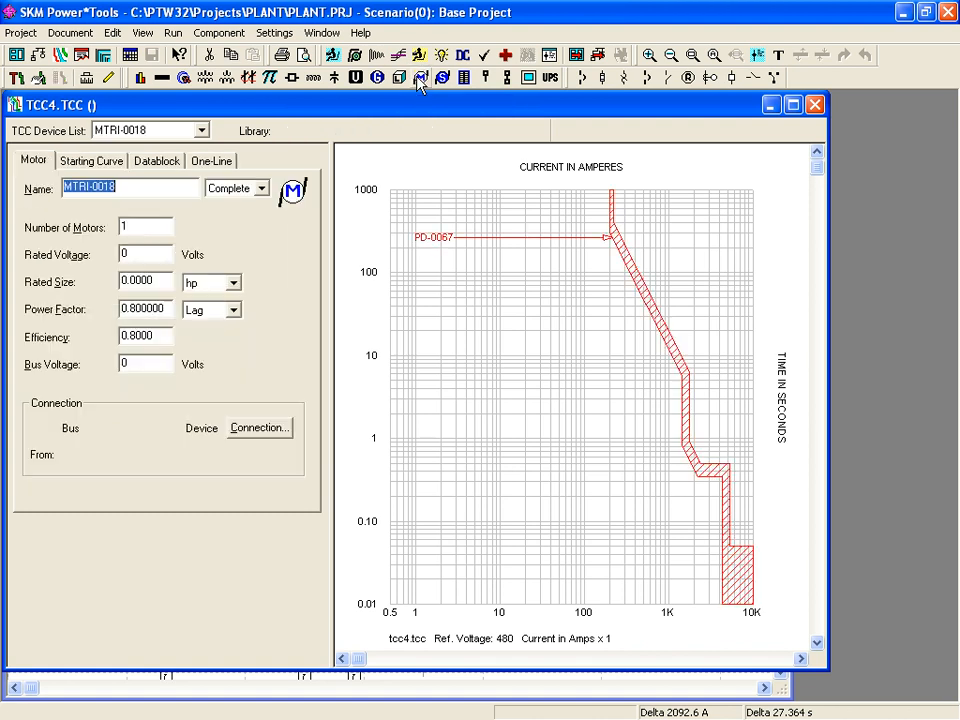
double_click(133, 256)
type("480")
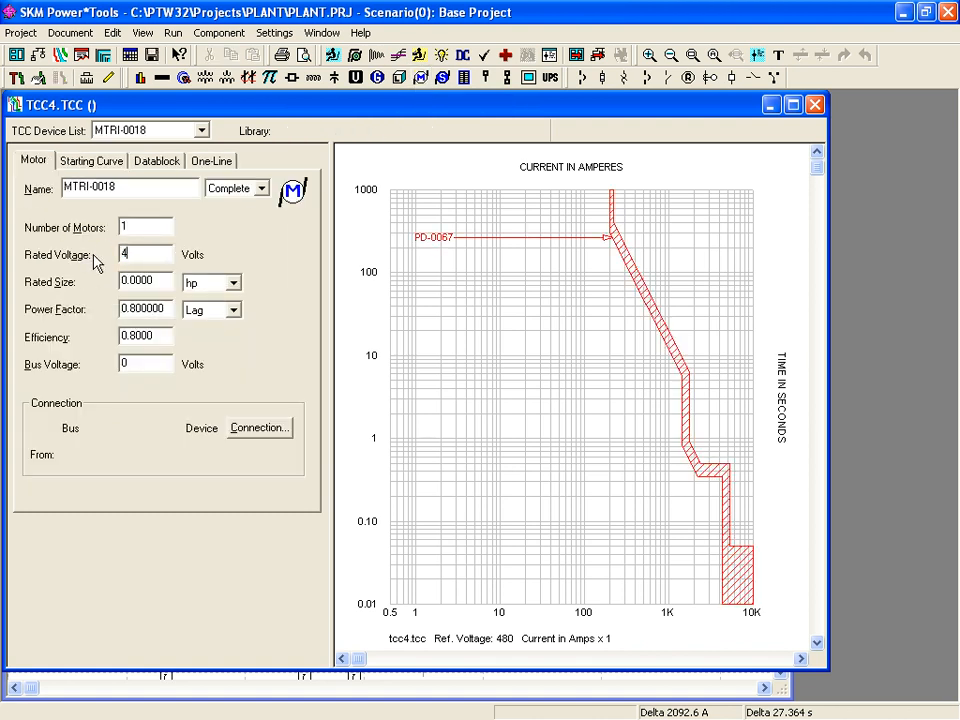
double_click(133, 281)
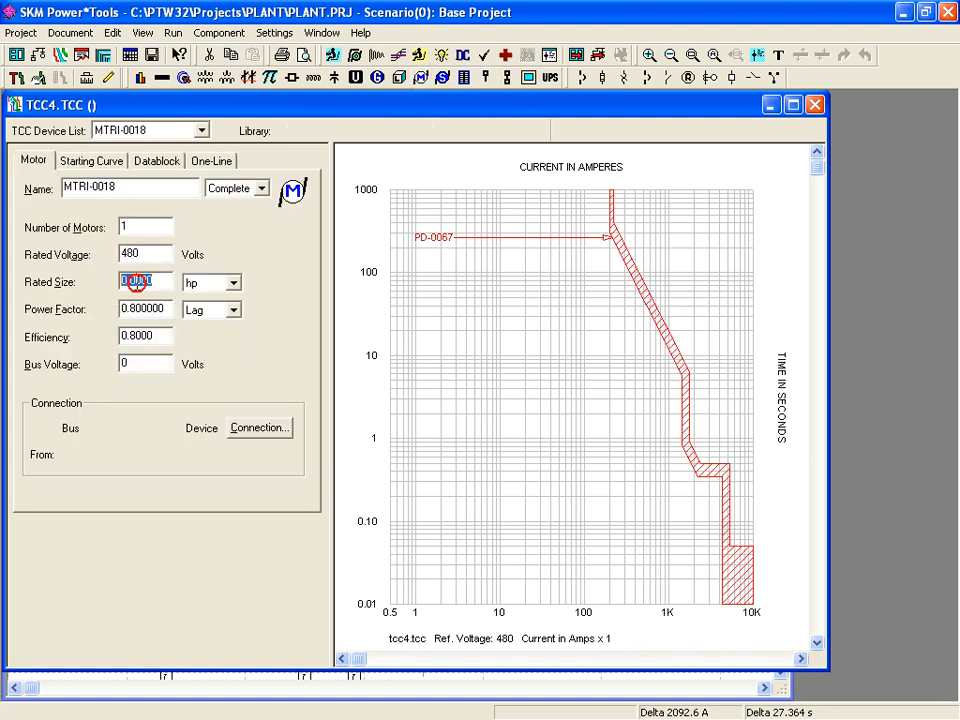
type("100")
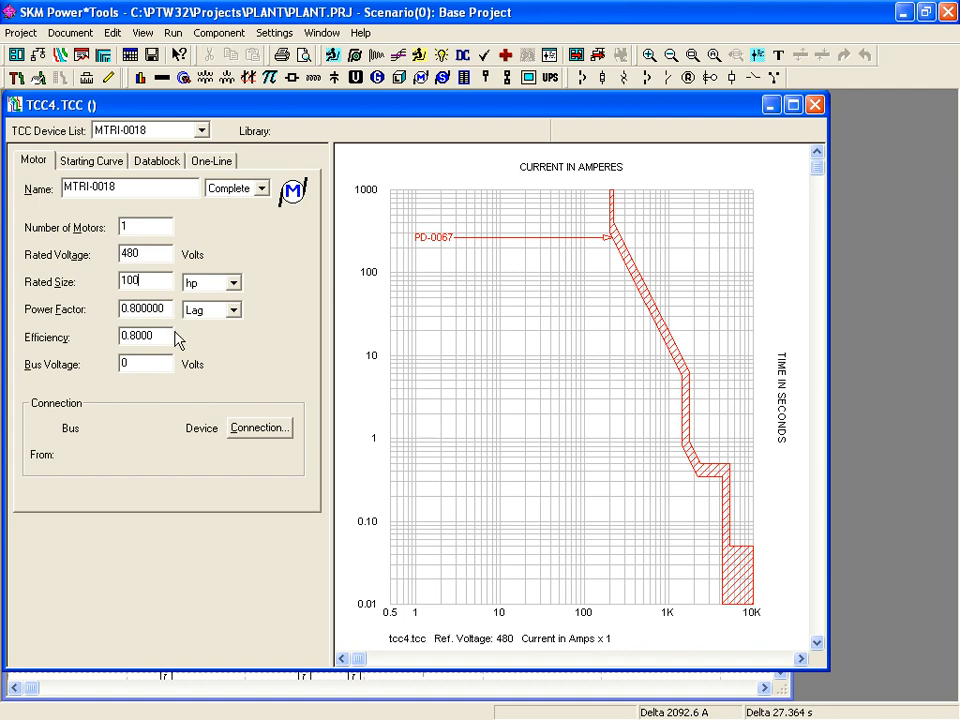
double_click(153, 364)
type("480")
left_click(152, 57)
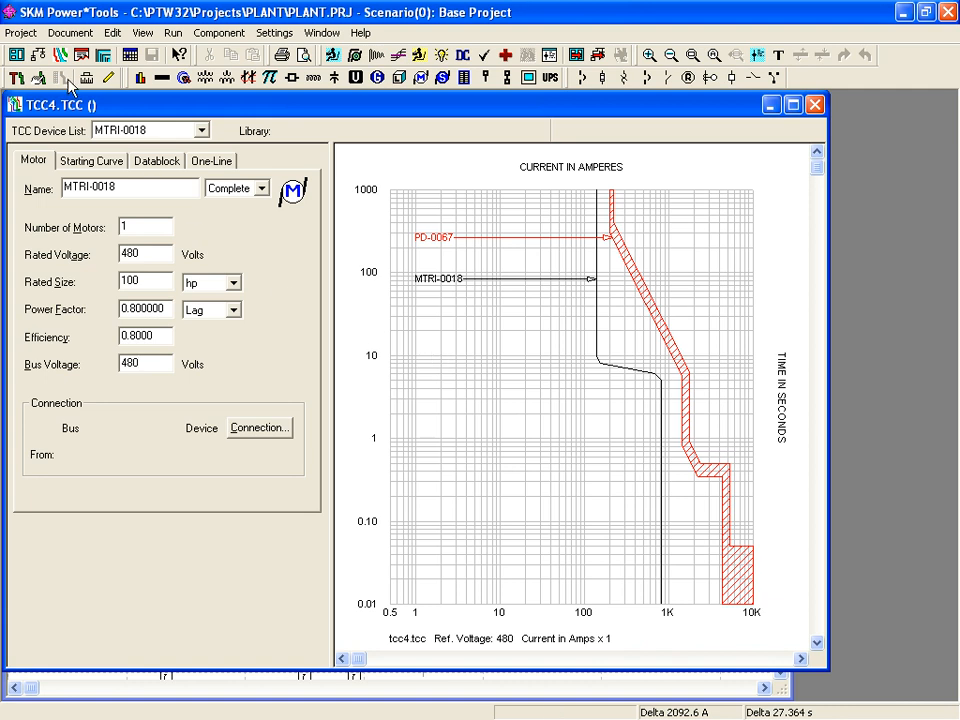
left_click(20, 33)
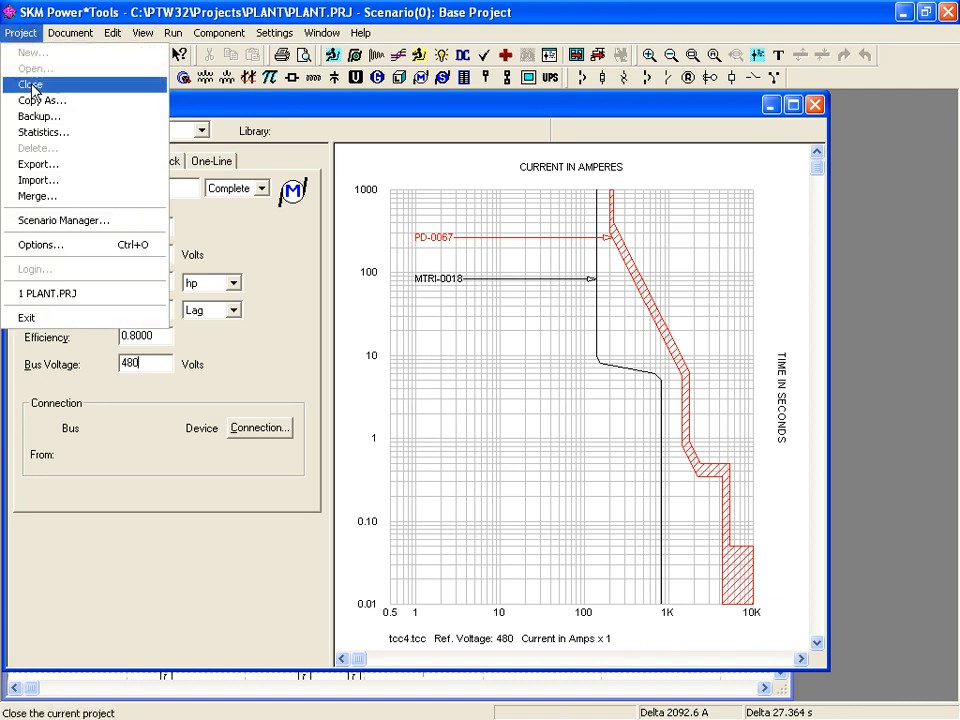
- Show the TCC Device Appearance options with the ten default curve patterns and colors
left_click(50, 245)
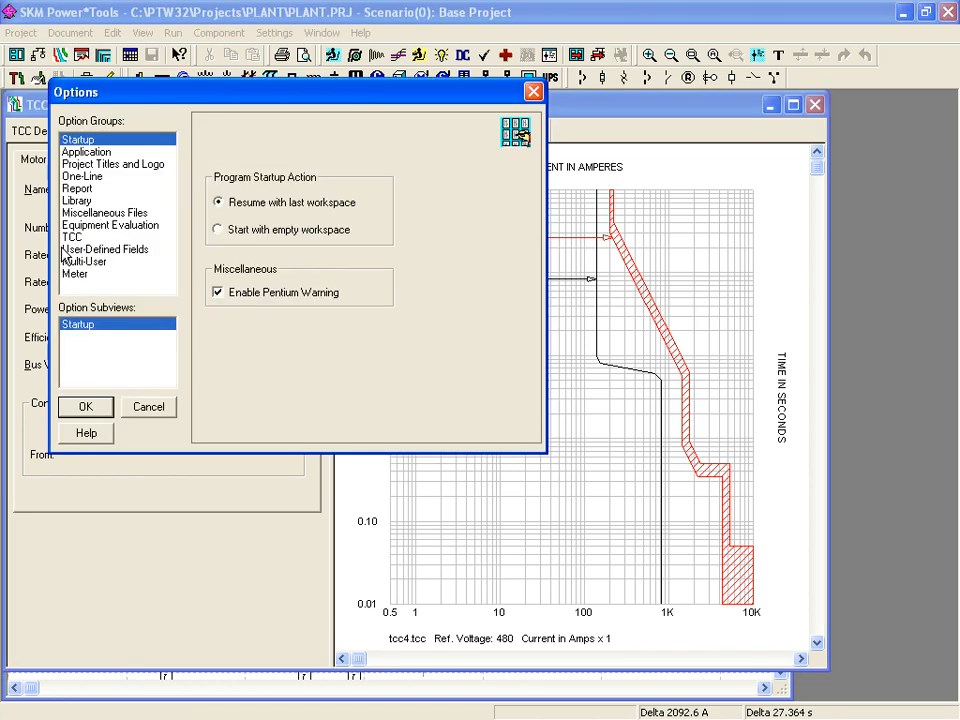
left_click(80, 239)
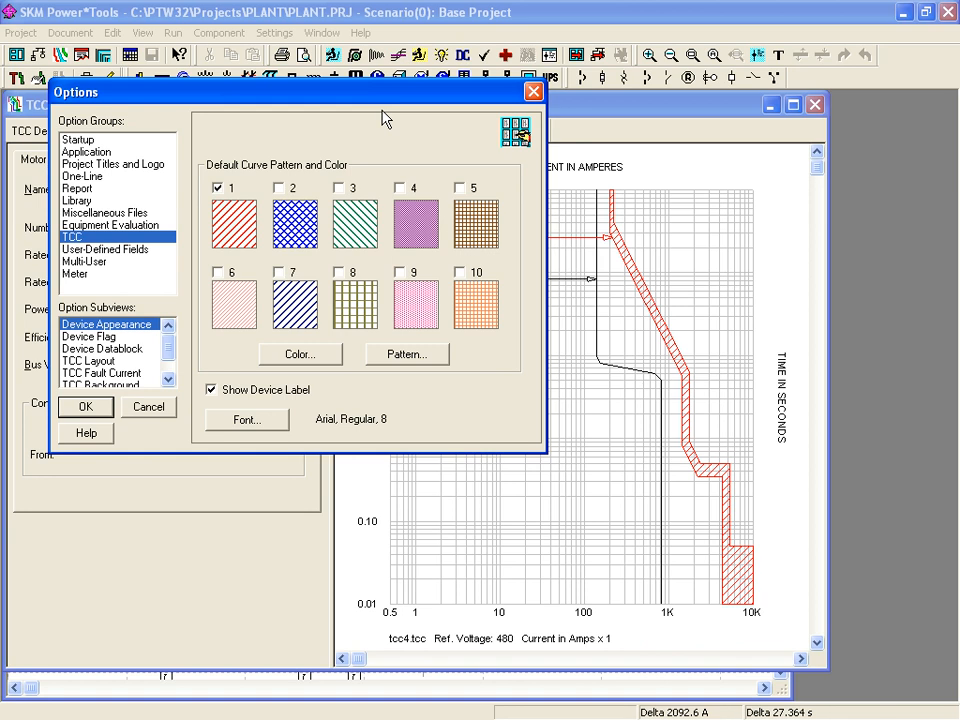
- Look at the curve colour and pattern pickers and cancel both, leaving Device Appearance unchanged
left_click(303, 356)
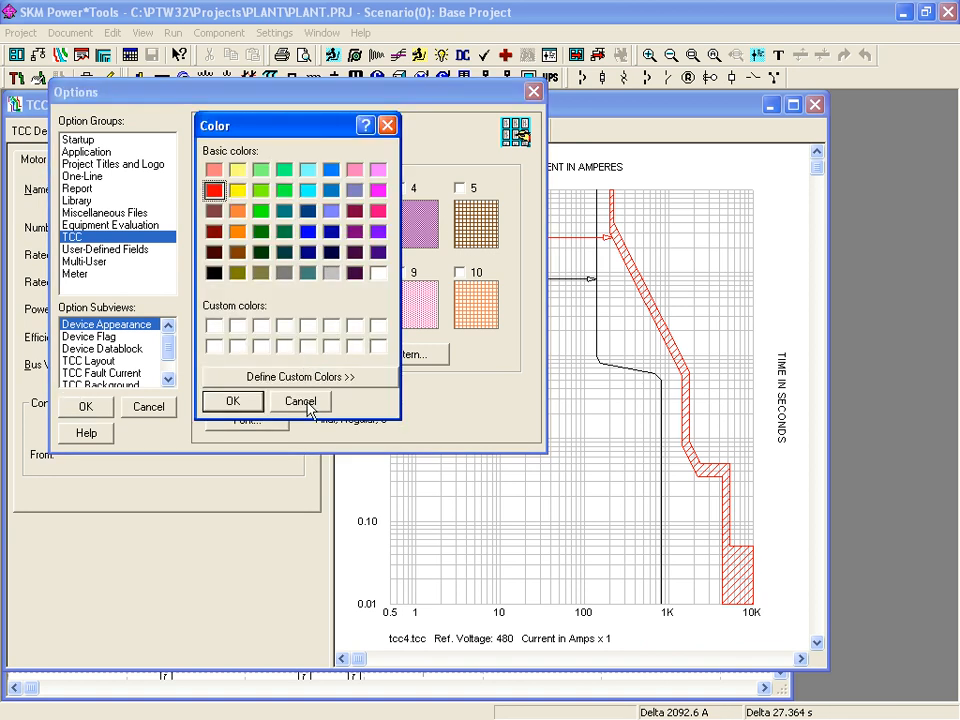
left_click(302, 404)
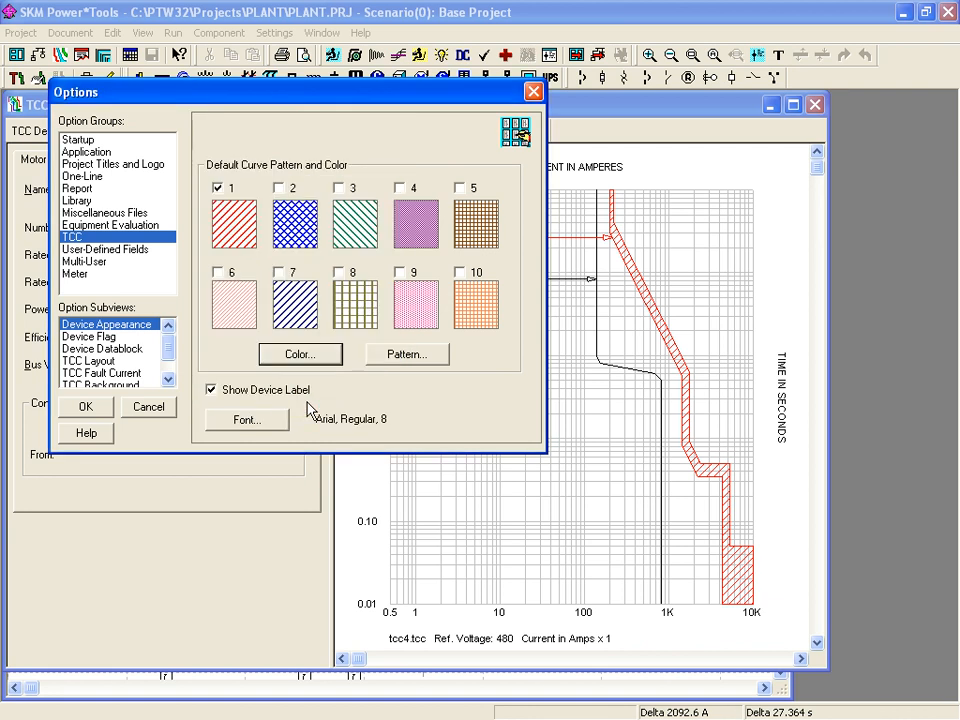
left_click(384, 357)
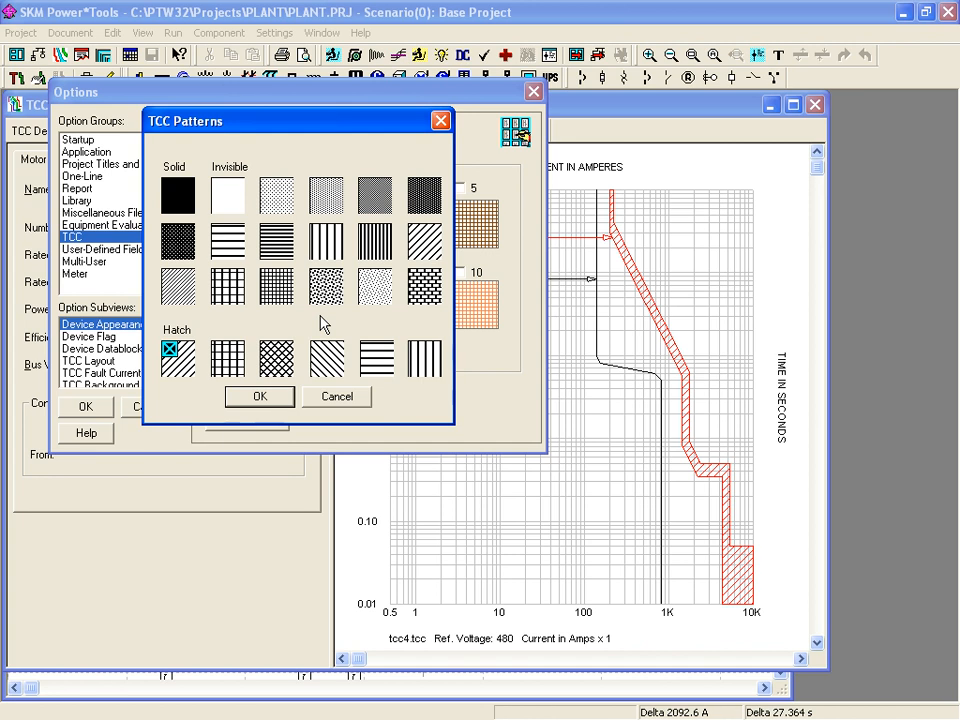
left_click(355, 399)
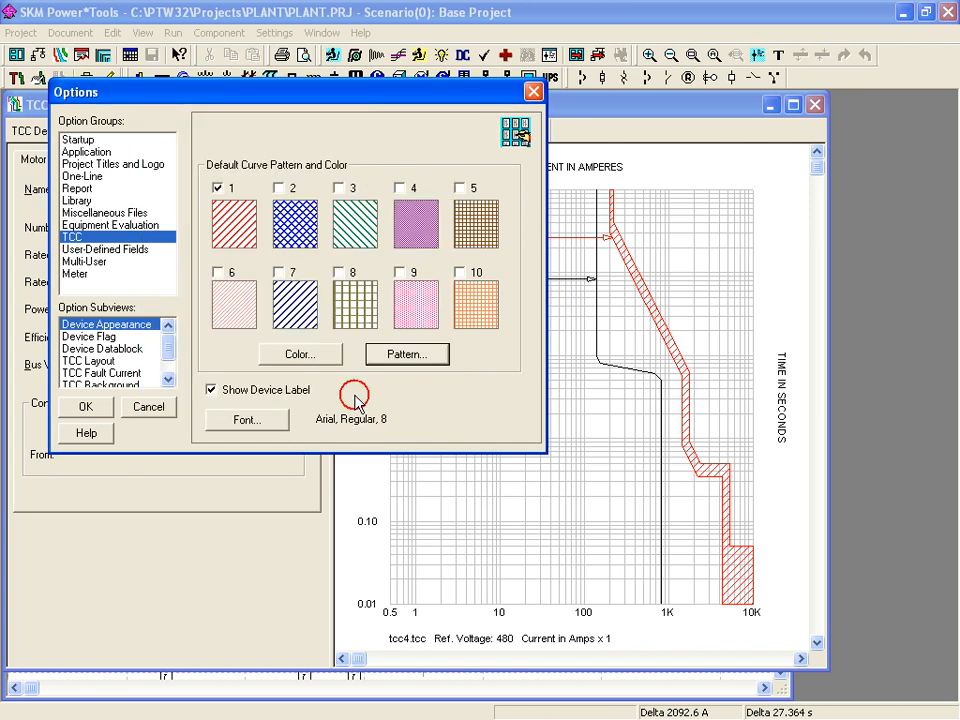
left_click(140, 326)
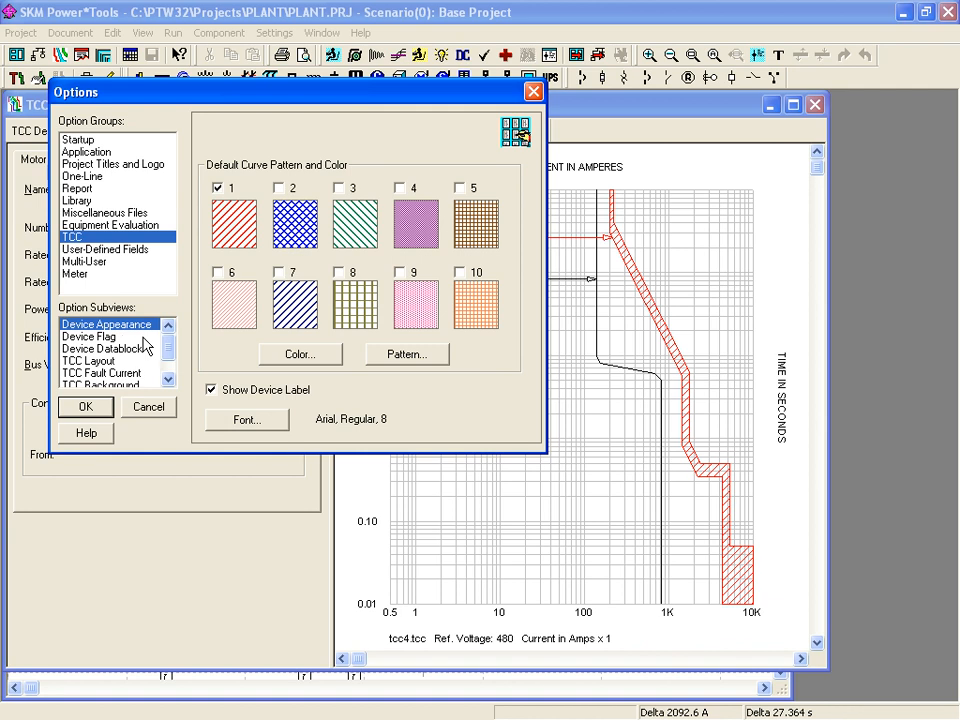
- Review the Device Flag options, then display the Device Datablock settings
left_click(104, 338)
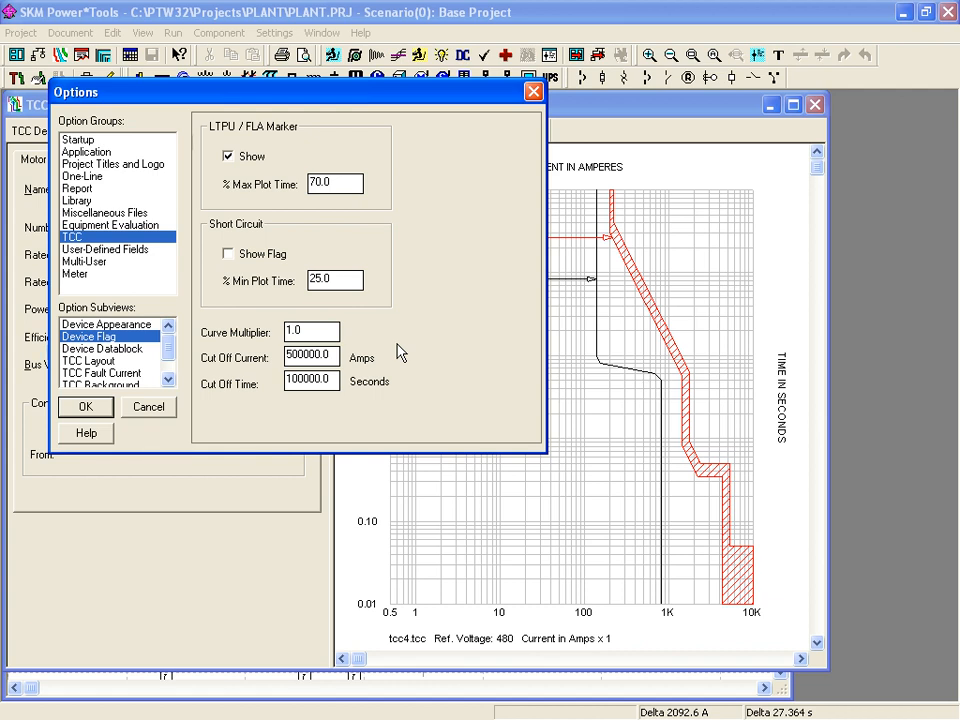
left_click(130, 350)
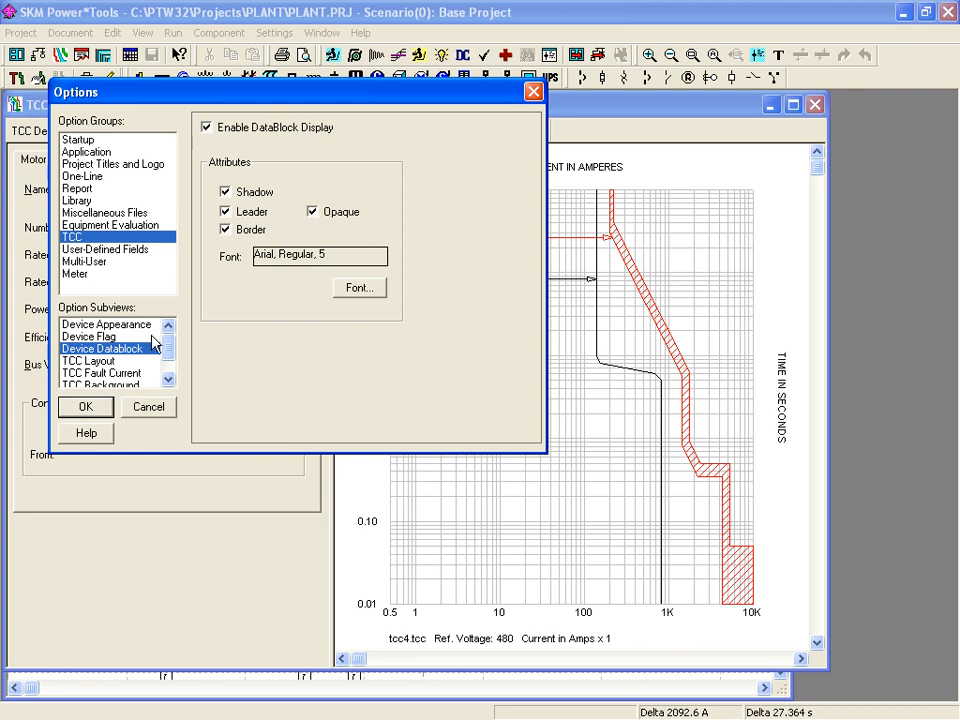
- Review the TCC Layout axis and voltage settings, then display the TCC Fault Current options
left_click(106, 364)
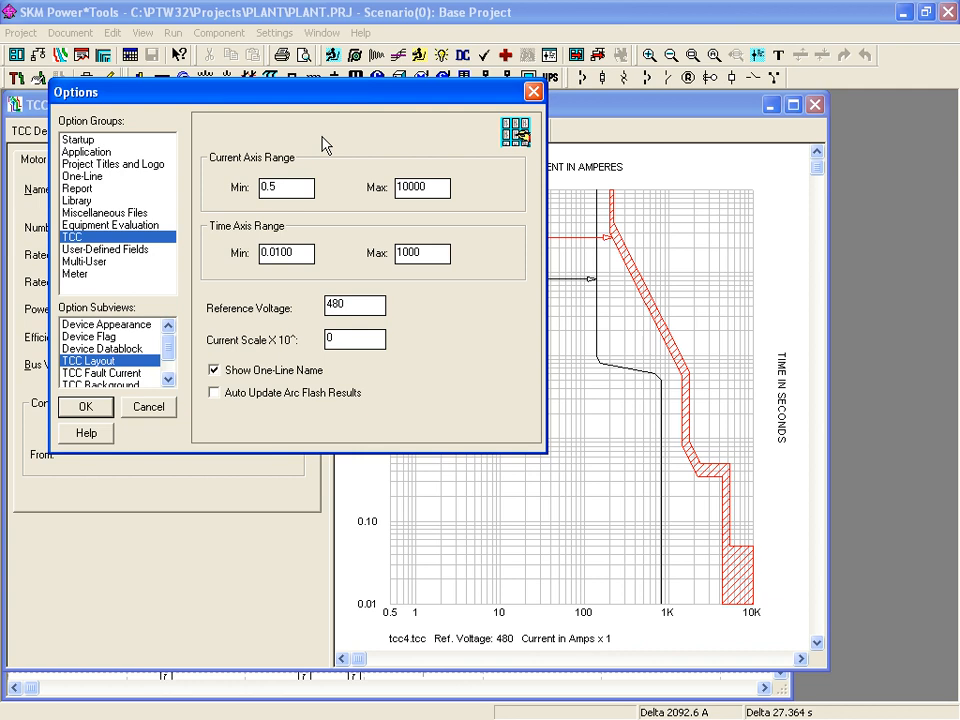
left_click(136, 375)
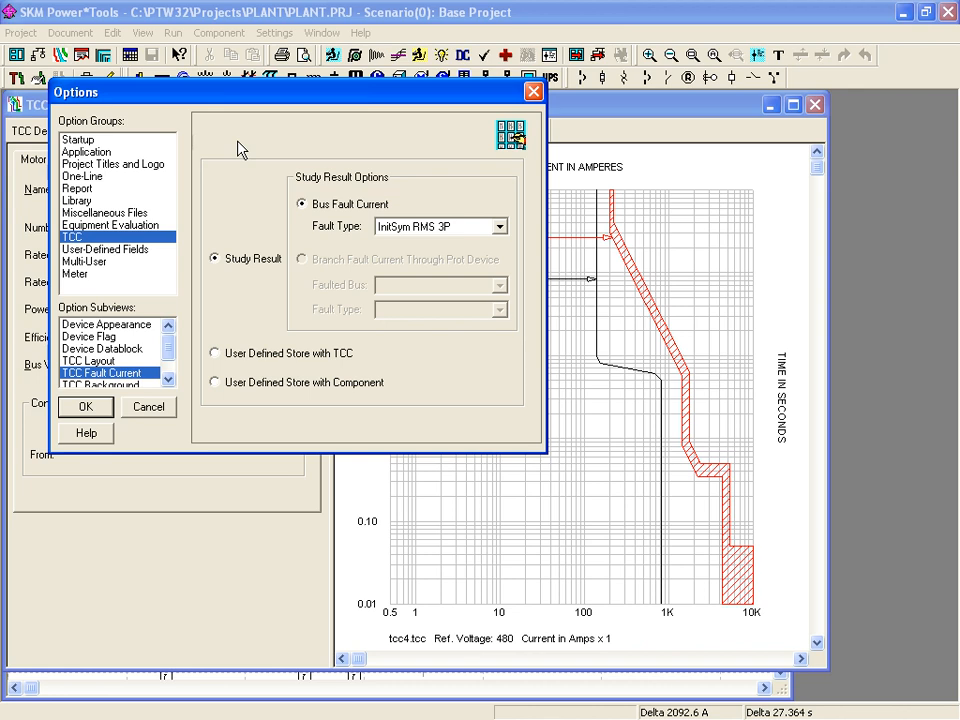
- Check the fault type list keeping InitSym RMS 3P, then display the TCC Background settings
left_click(499, 227)
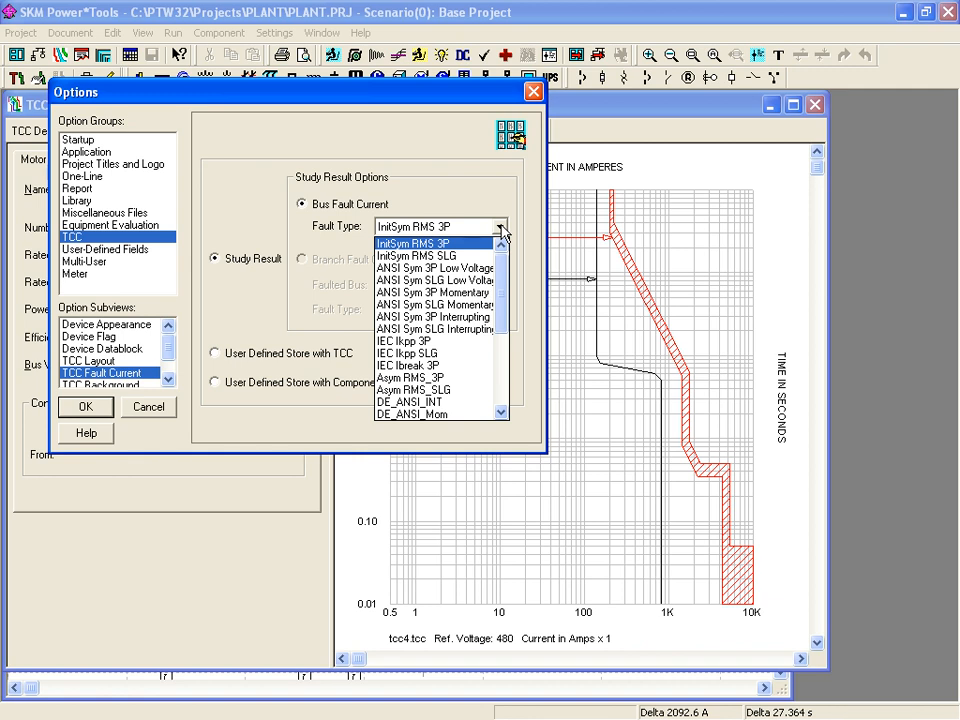
left_click(503, 232)
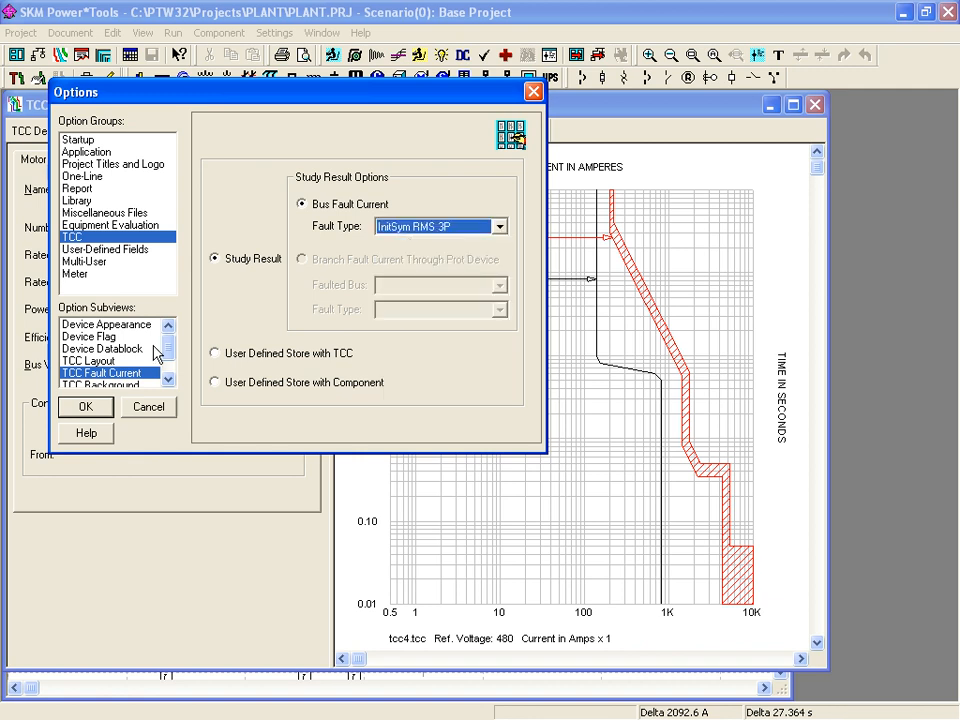
left_click(129, 385)
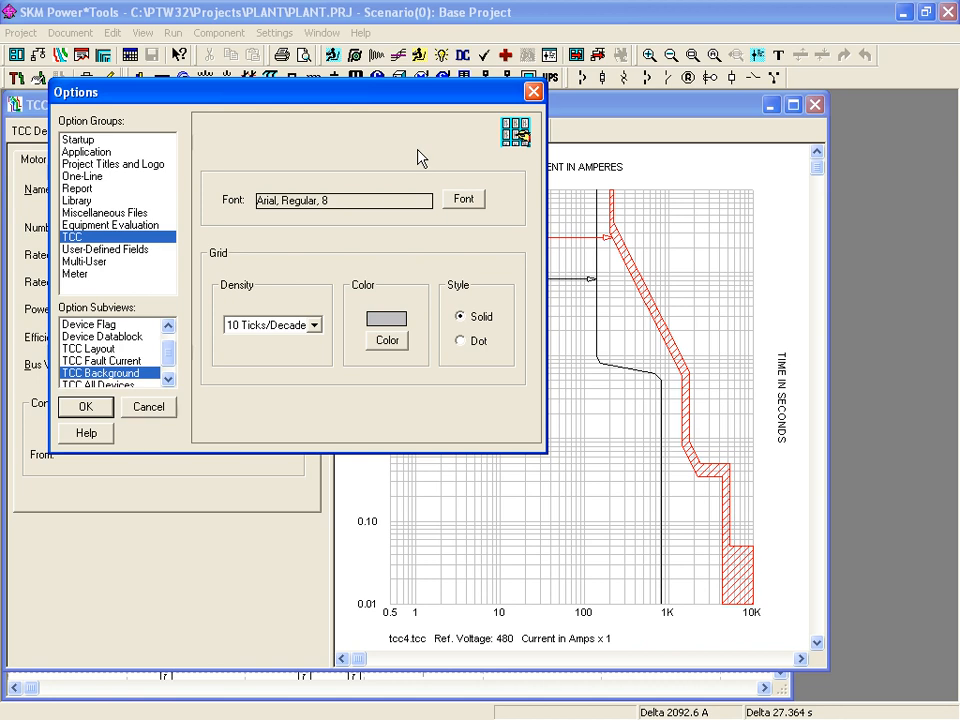
- Close the all-devices TCC options and make breaker PD-0067, not MTRI-0018, the active device on tcc4
left_click(140, 384)
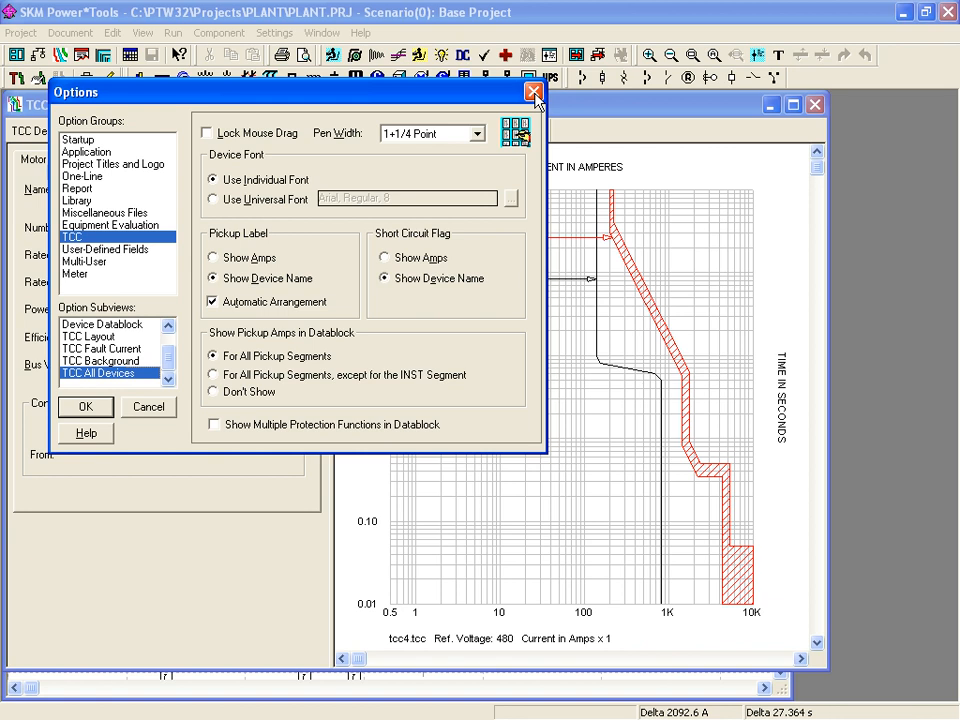
left_click(534, 94)
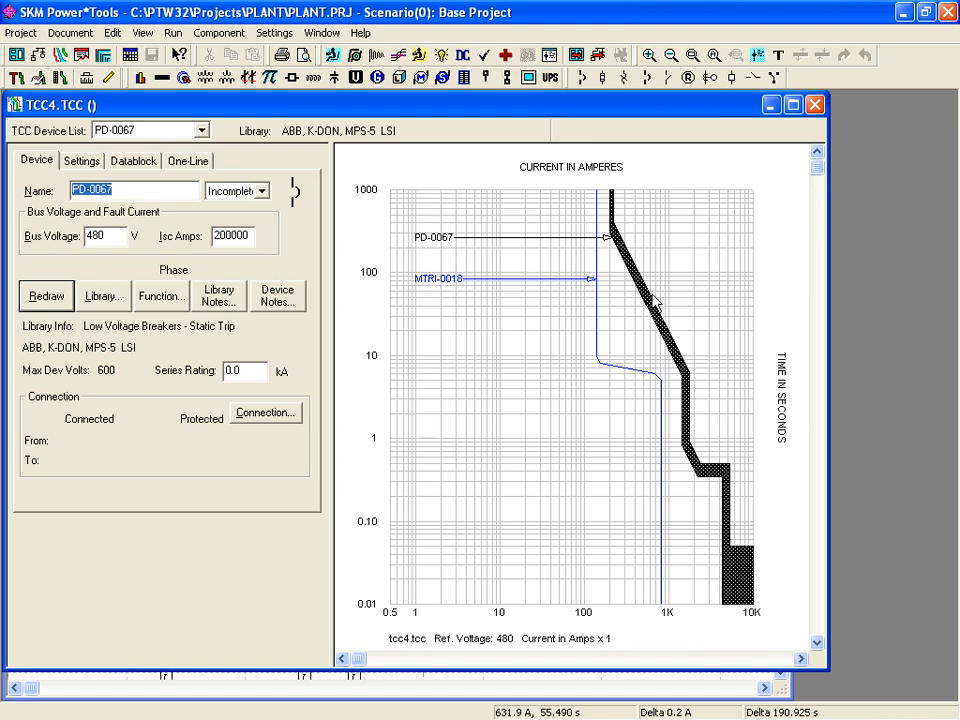
left_click(437, 240)
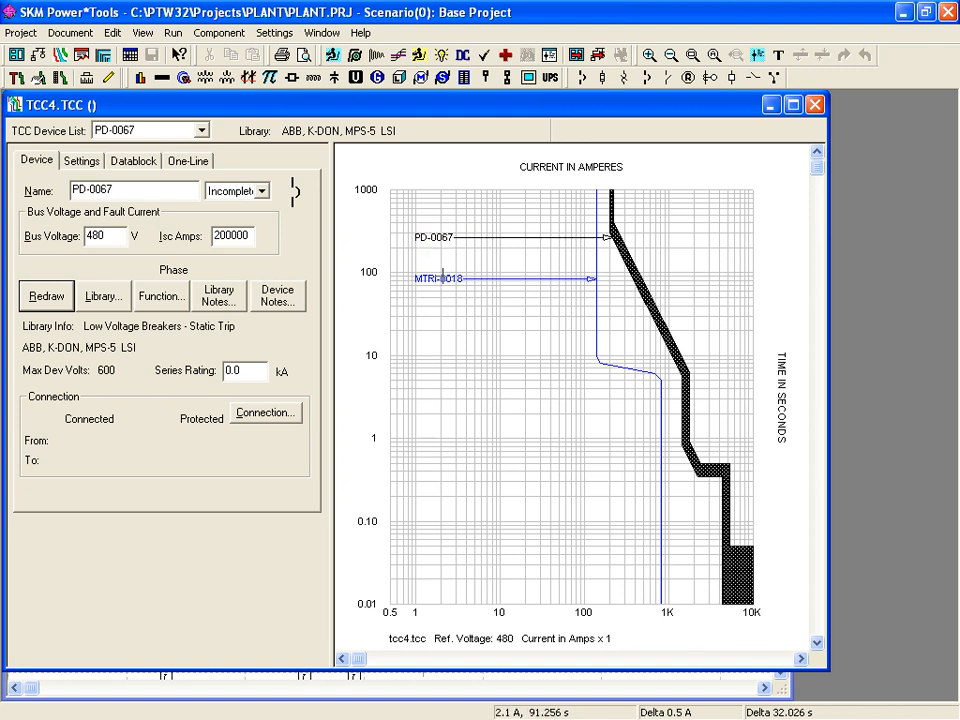
left_click(440, 279)
left_click(440, 248)
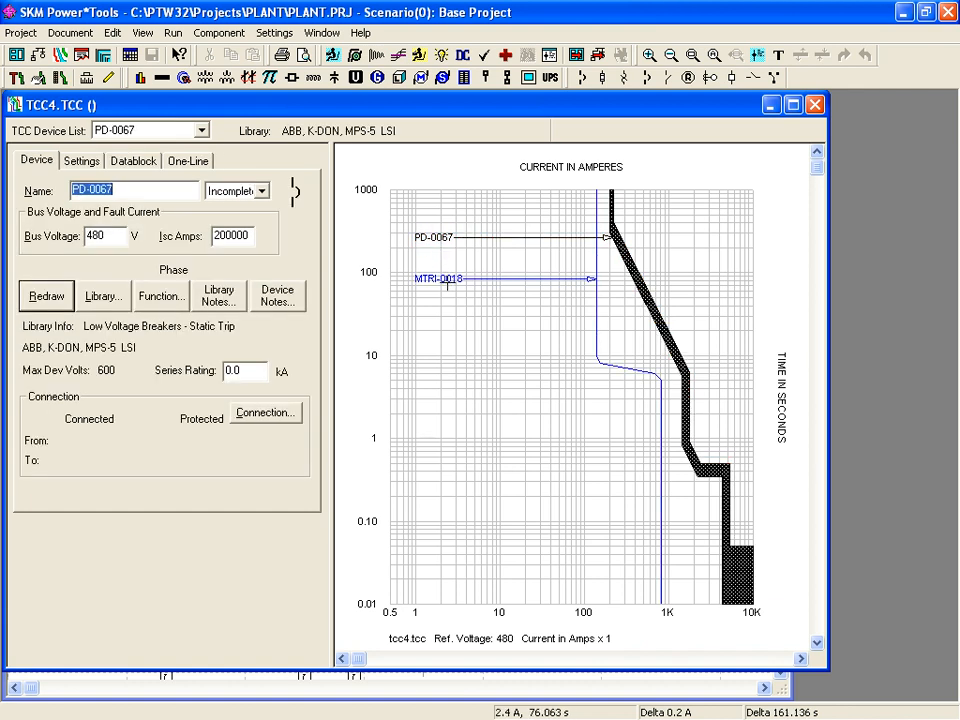
left_click(446, 282)
left_click(640, 288)
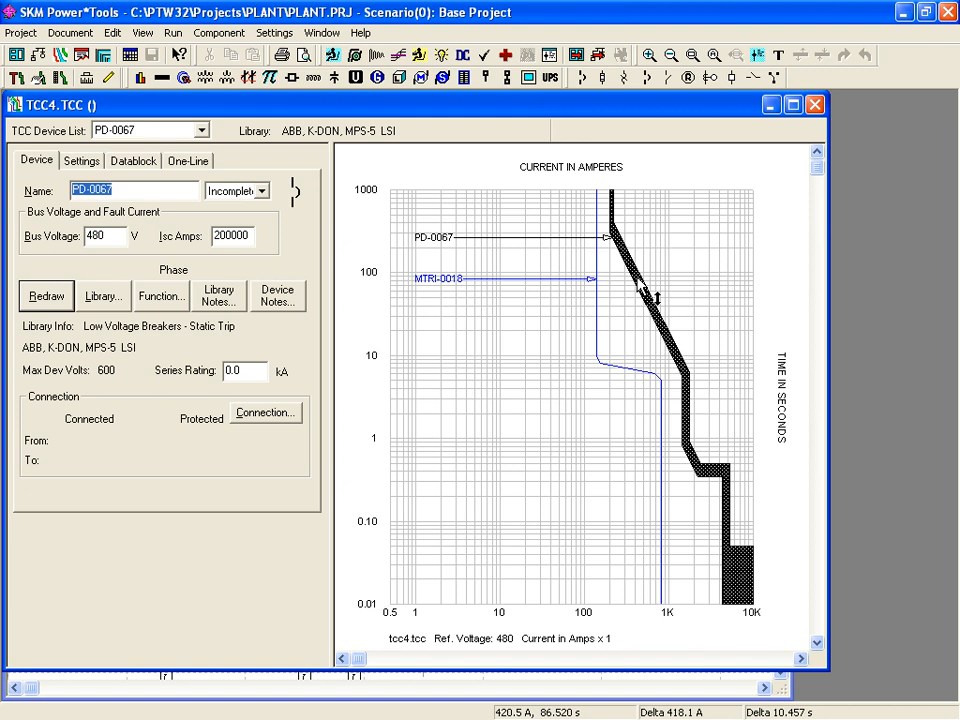
- Pick PD-0067 from the TCC Device List, change its name to BKR-123, and save the project
left_click(202, 131)
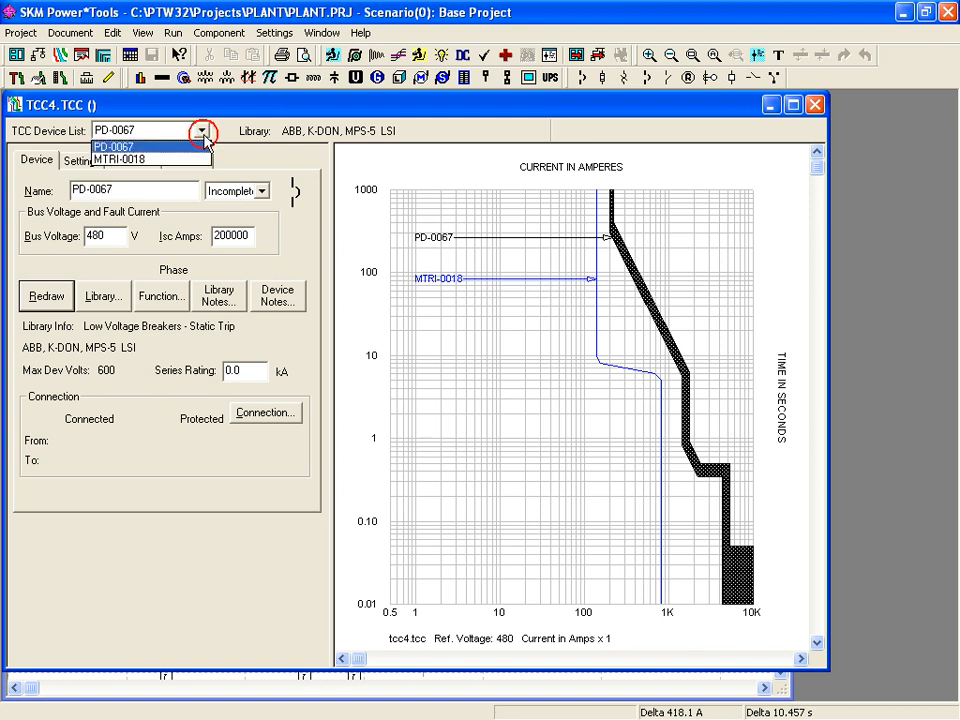
left_click(178, 160)
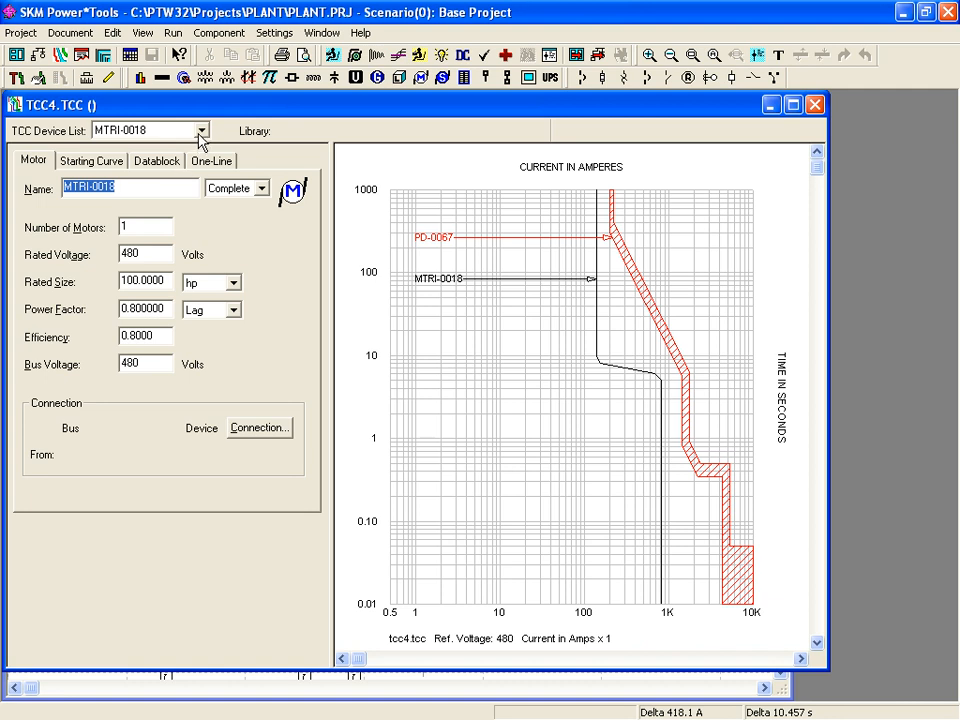
left_click(200, 131)
left_click(180, 148)
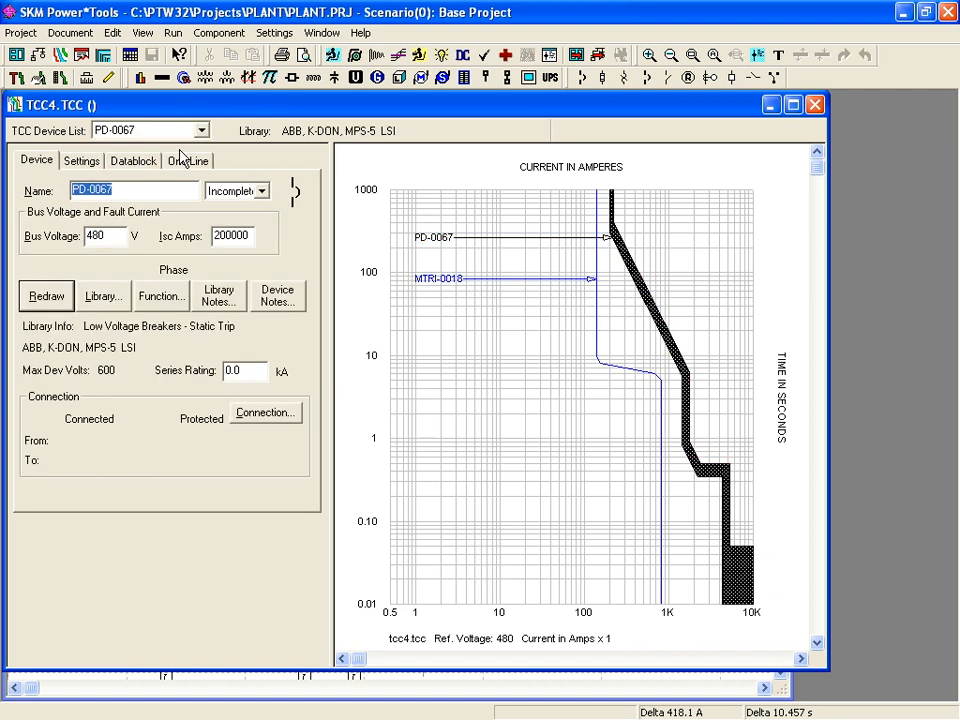
left_click(132, 190)
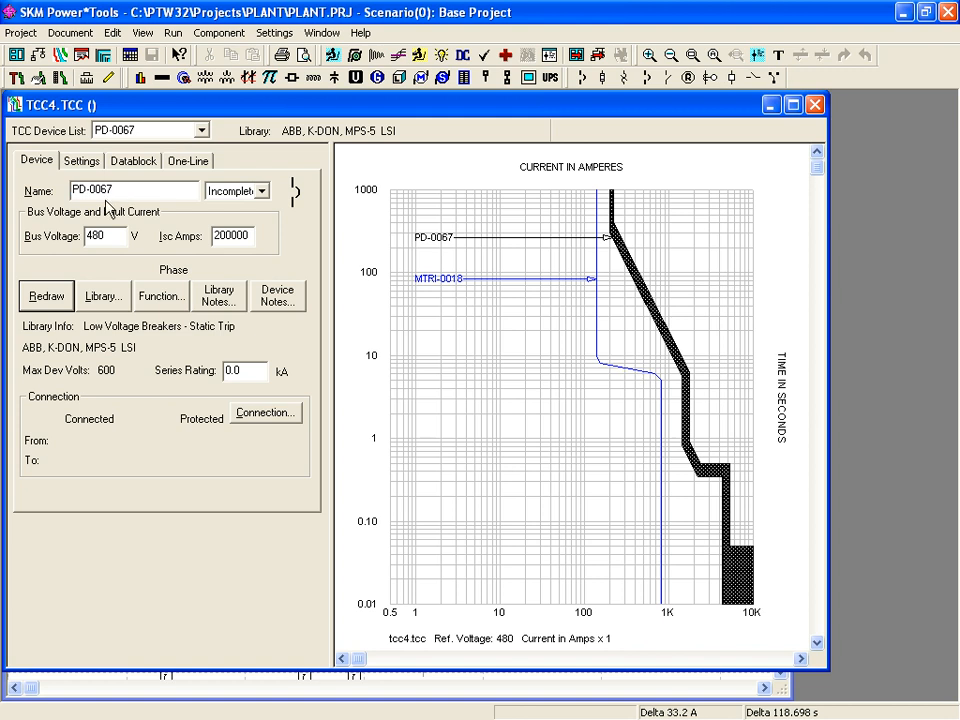
left_click(123, 188)
left_click_drag(123, 188, 24, 195)
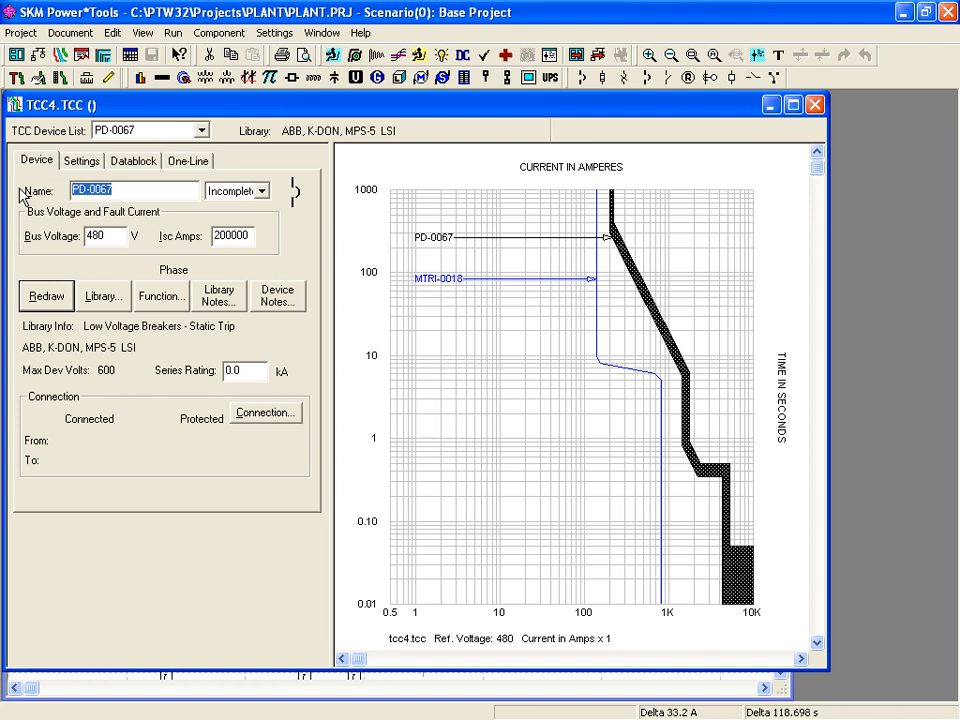
type("B")
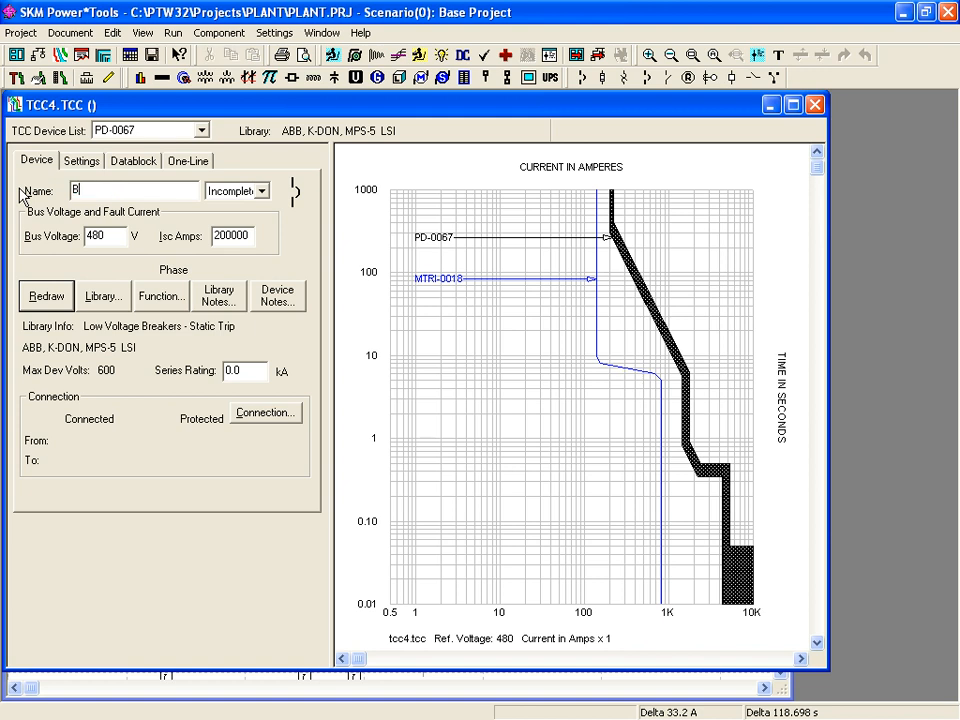
type("KR-123")
left_click(151, 52)
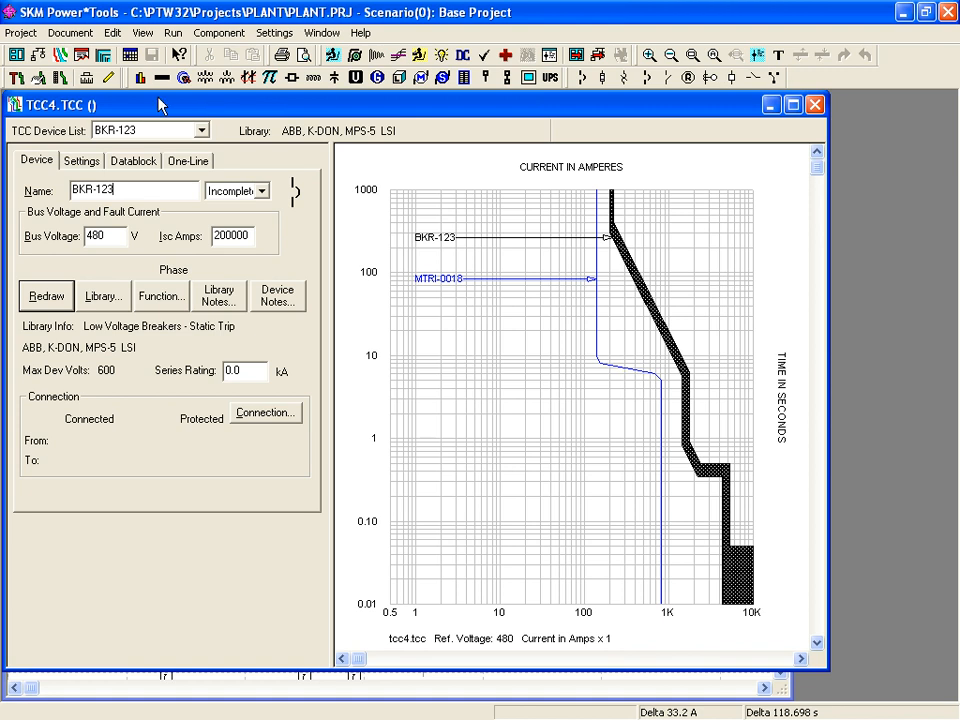
- Add the existing breaker BKR-123 to a new TCC, then drag its short-time band lower
left_click(60, 55)
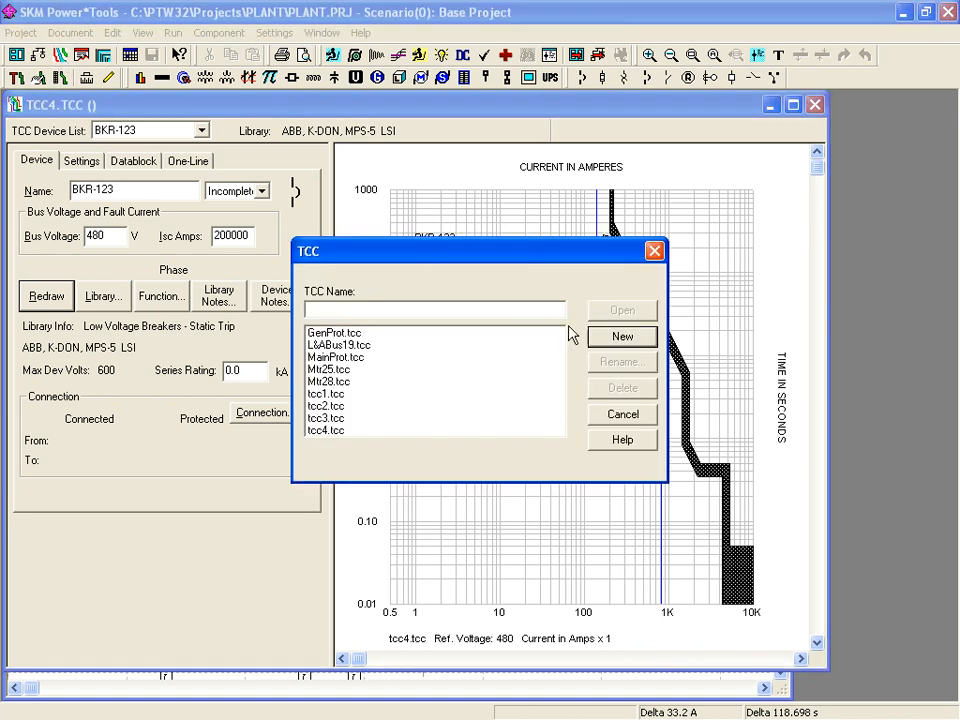
left_click(605, 345)
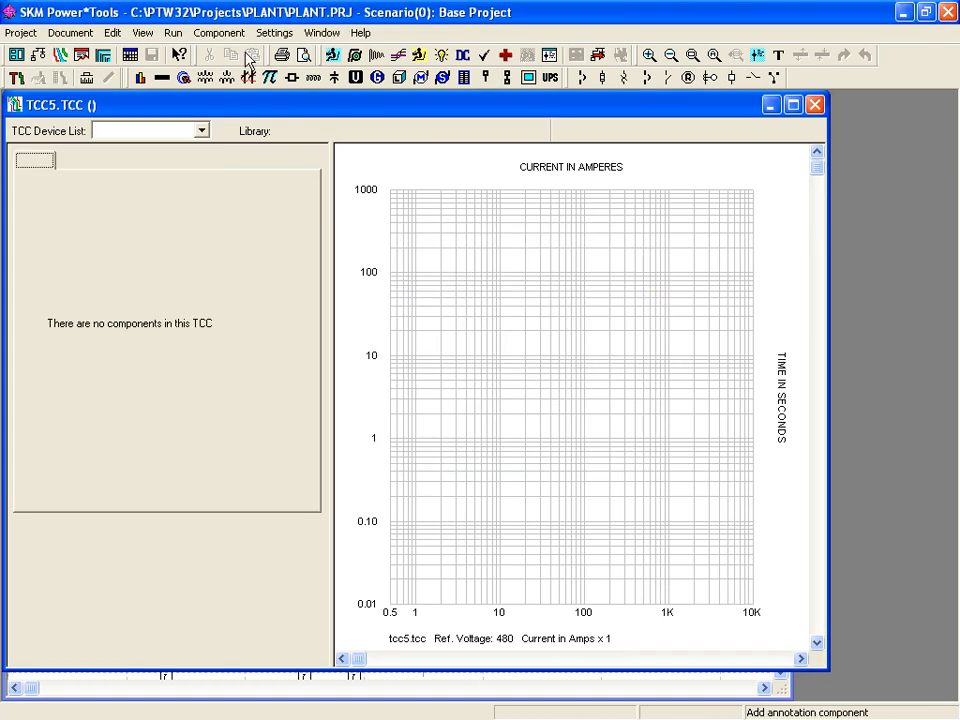
left_click(220, 33)
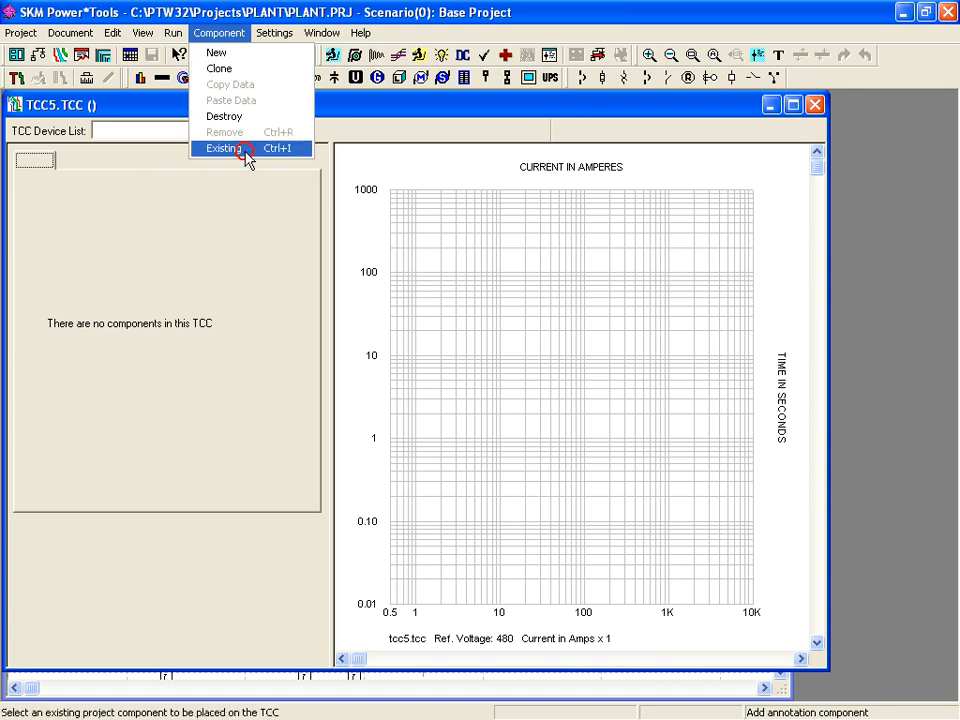
left_click(242, 150)
left_click_drag(488, 268, 527, 457)
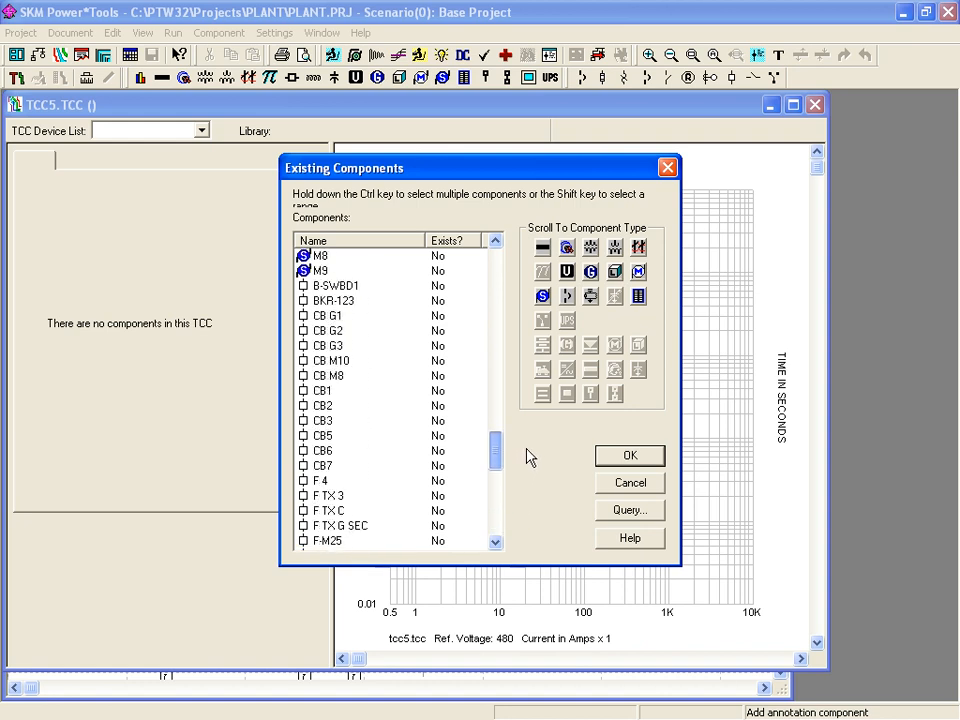
double_click(305, 299)
left_click_drag(615, 107, 208, 124)
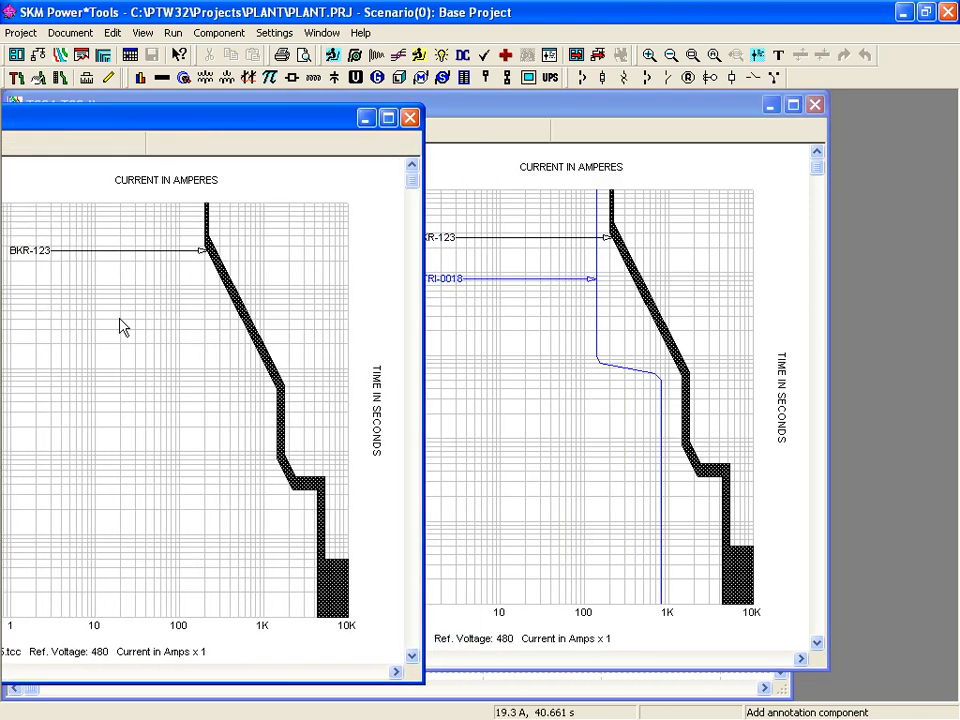
left_click_drag(315, 489, 317, 561)
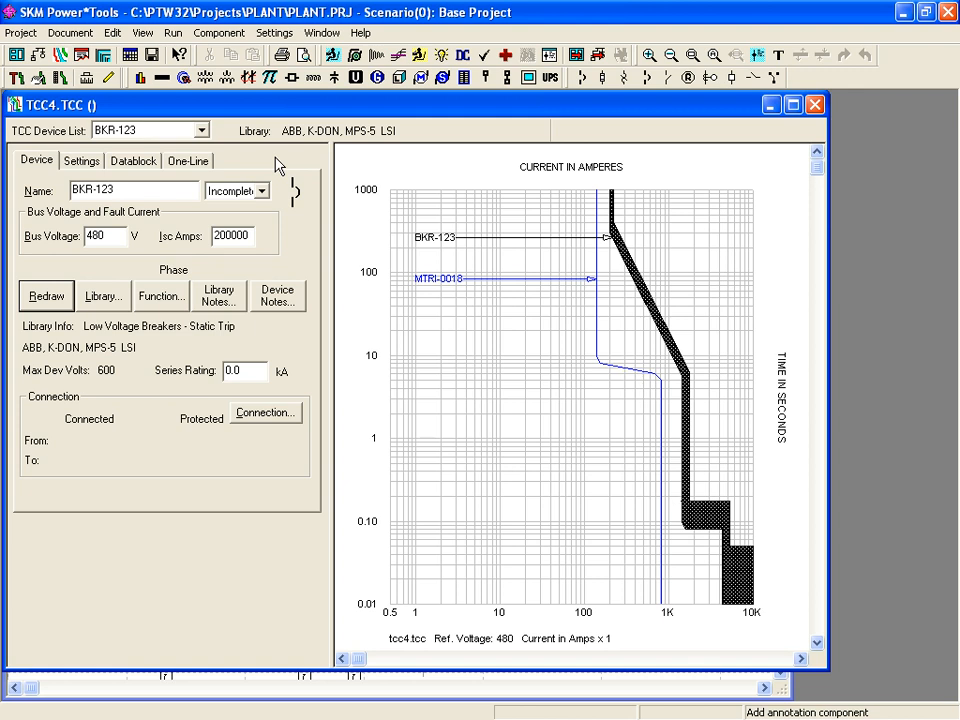
- Mark BKR-123's data status as Estimated and open its Protection Functions list, which shows only Phase
left_click(263, 190)
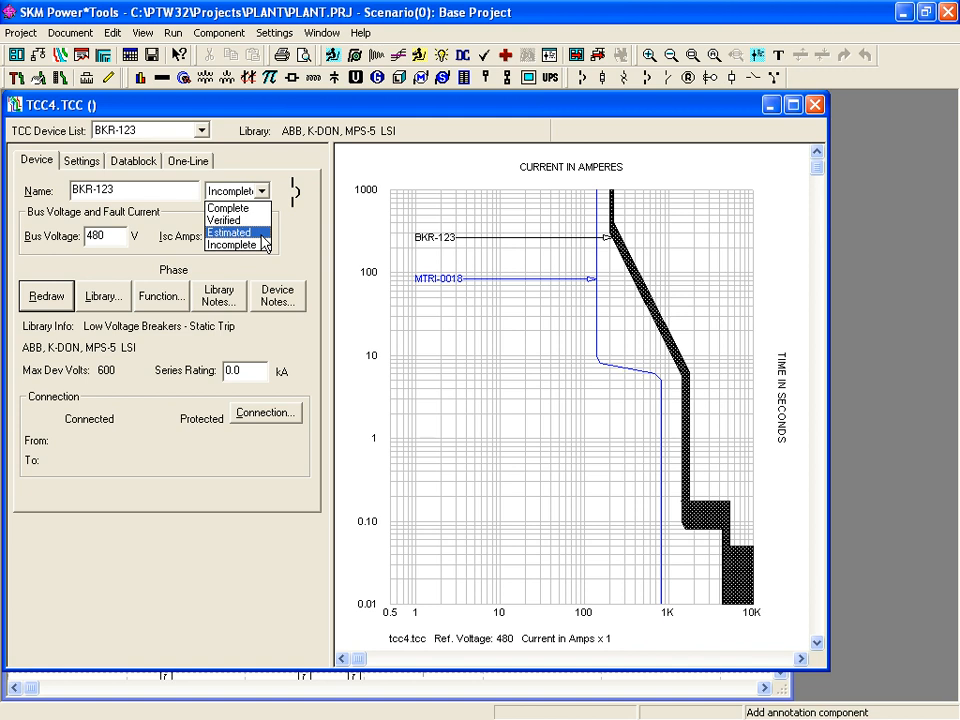
left_click(262, 236)
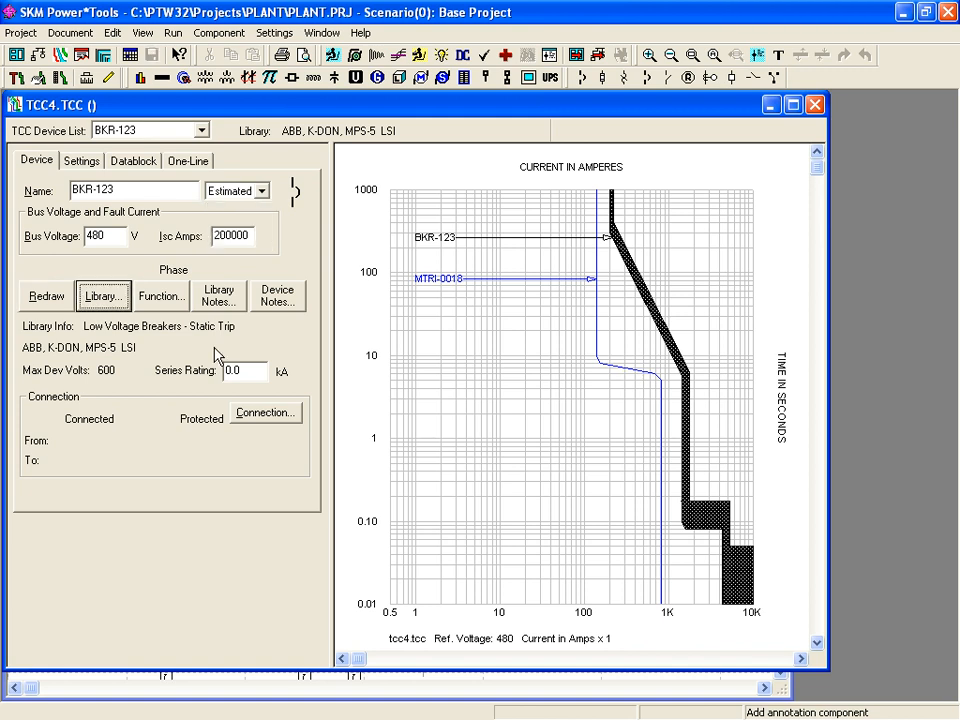
left_click(103, 298)
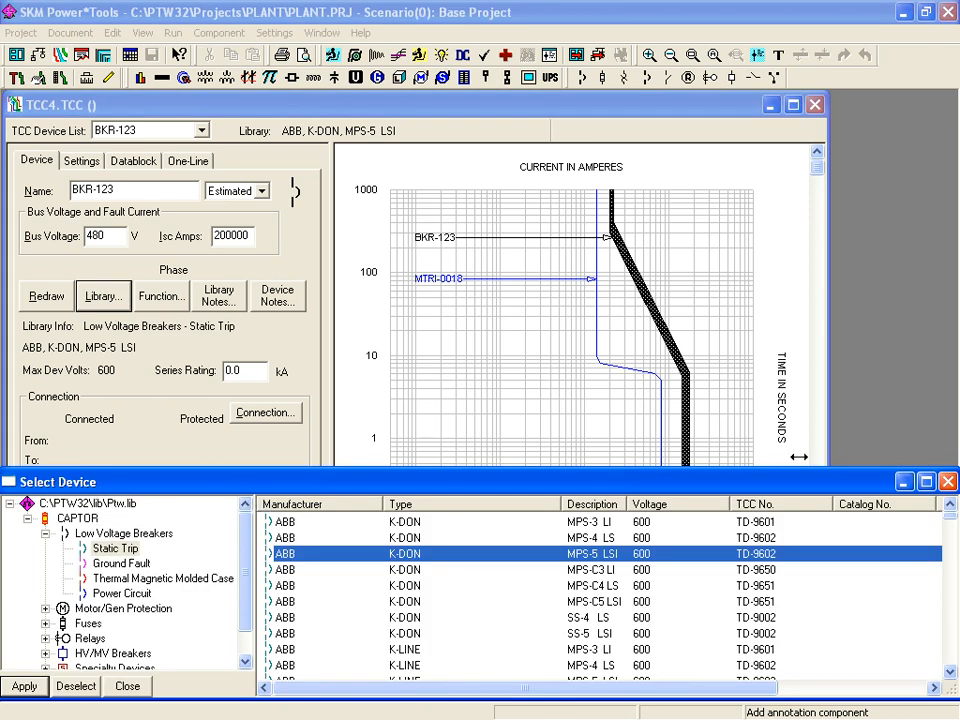
left_click(906, 484)
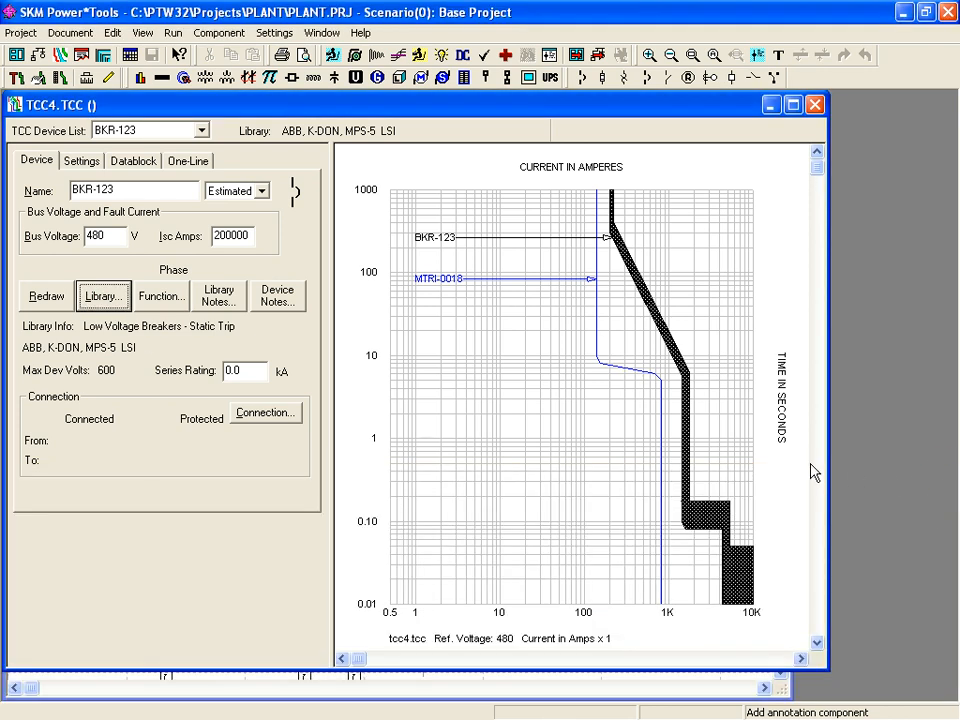
left_click(163, 298)
left_click(174, 303)
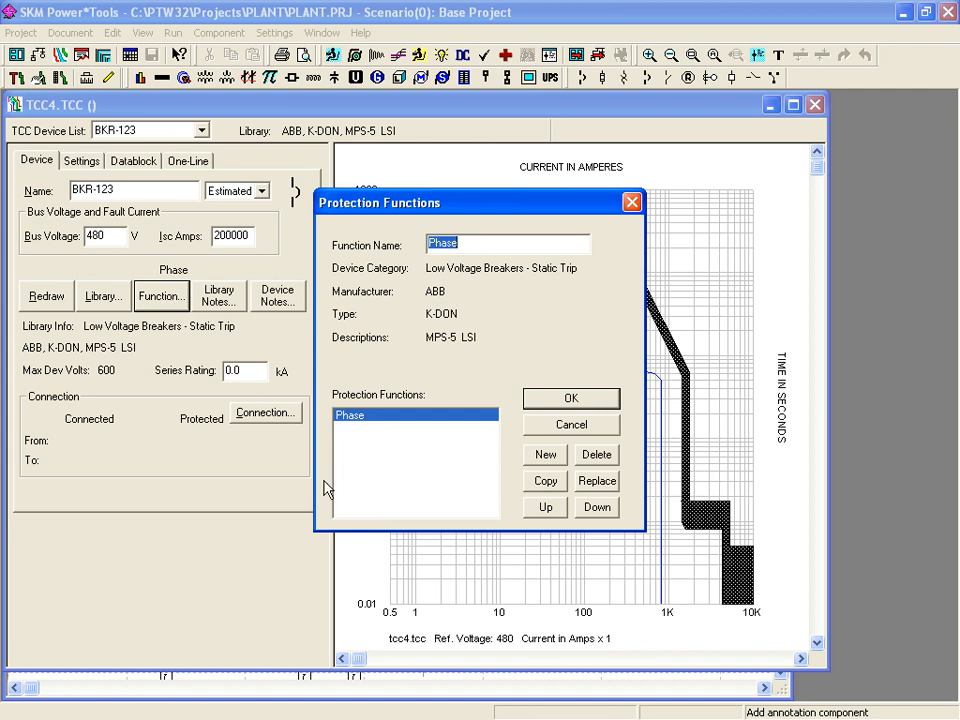
- Add a new protection function named Ground to BKR-123
left_click(531, 456)
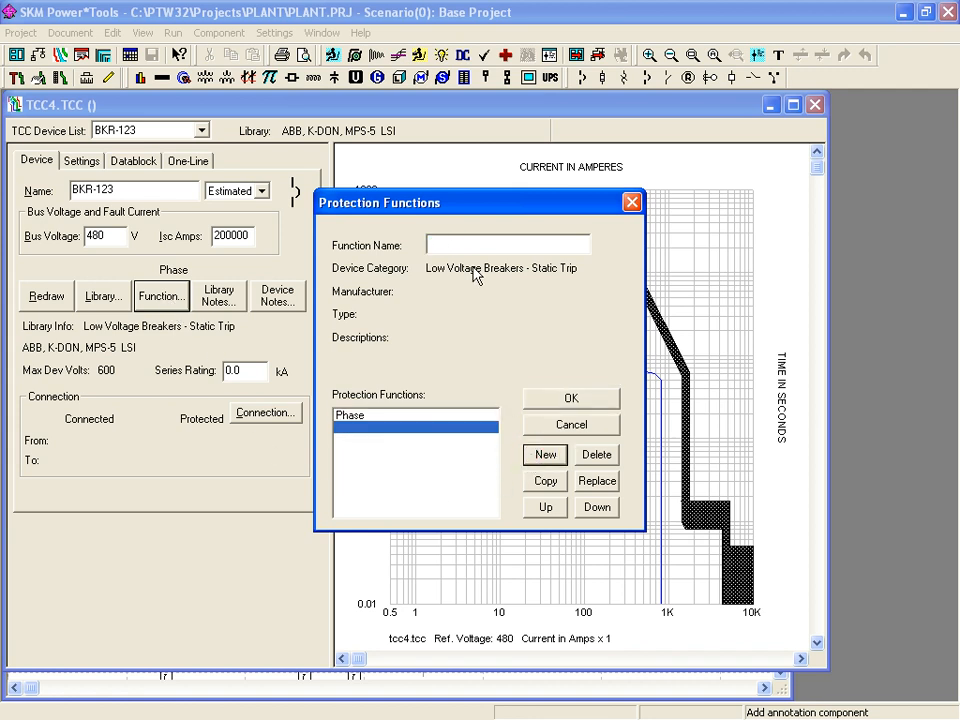
left_click(443, 236)
type("Ground")
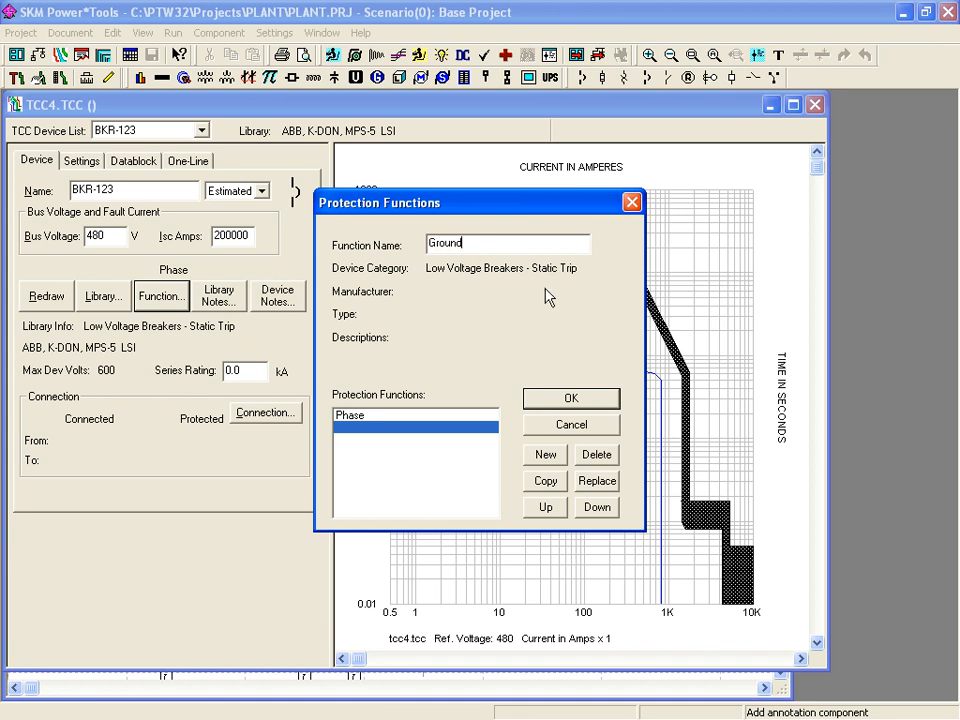
left_click(555, 399)
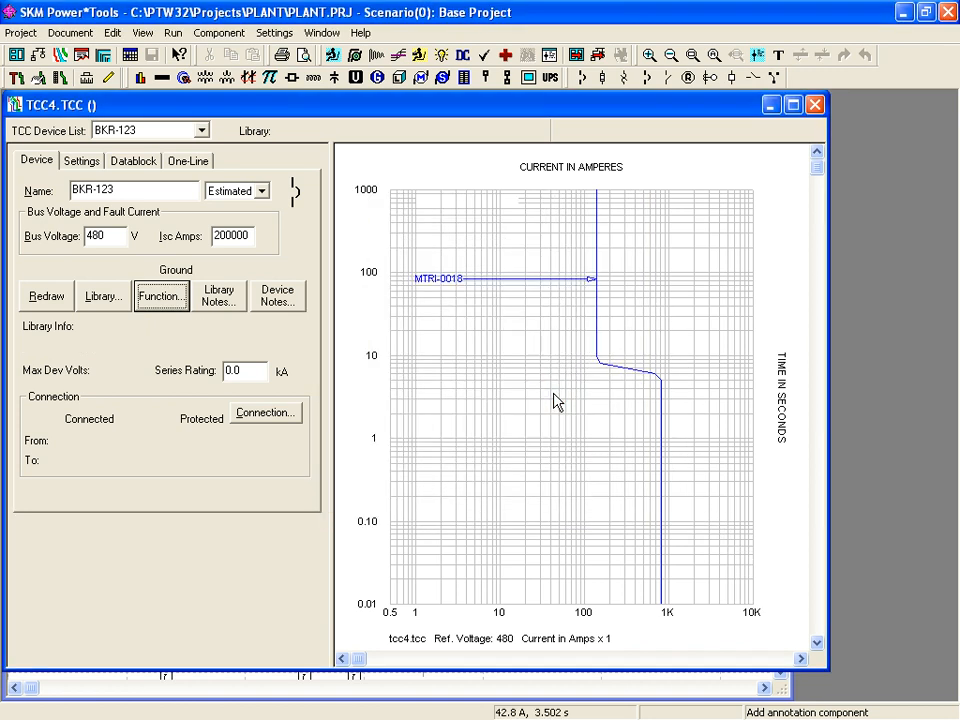
- Switch to the Ground function and assign it the ABB STATICTRIP MPSG-1000 ground-fault trip
left_click(163, 298)
left_click(352, 415)
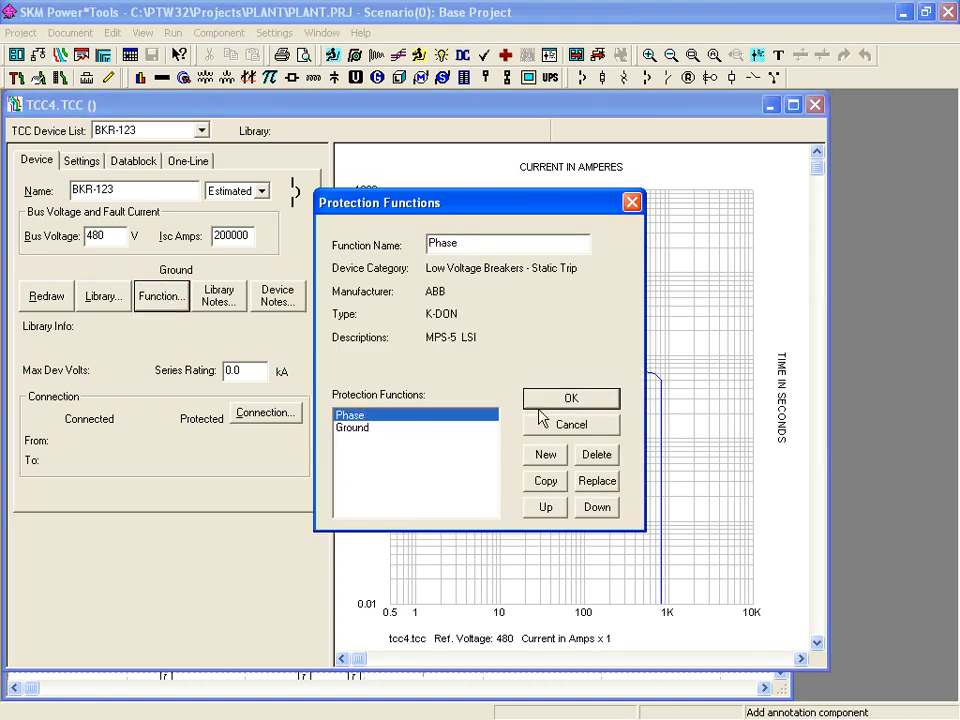
left_click(545, 400)
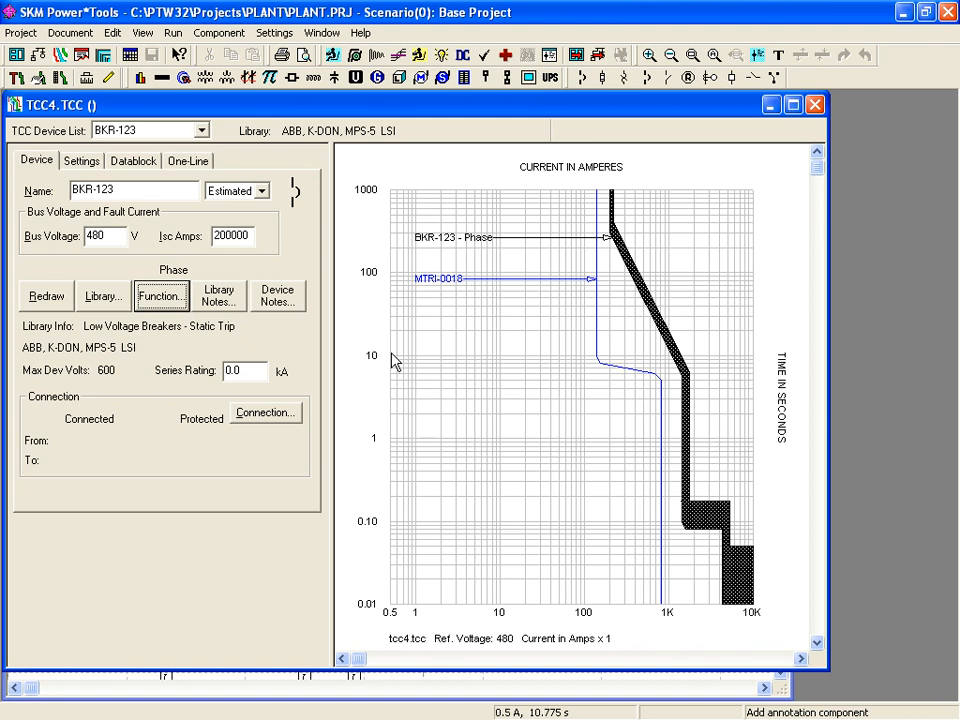
left_click(170, 305)
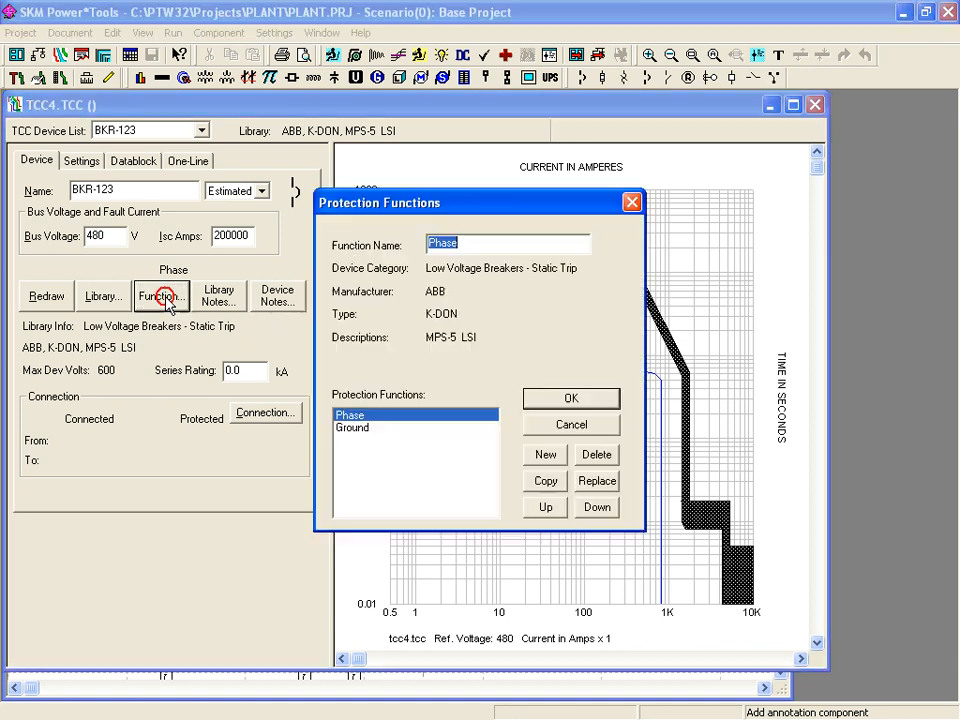
left_click(354, 430)
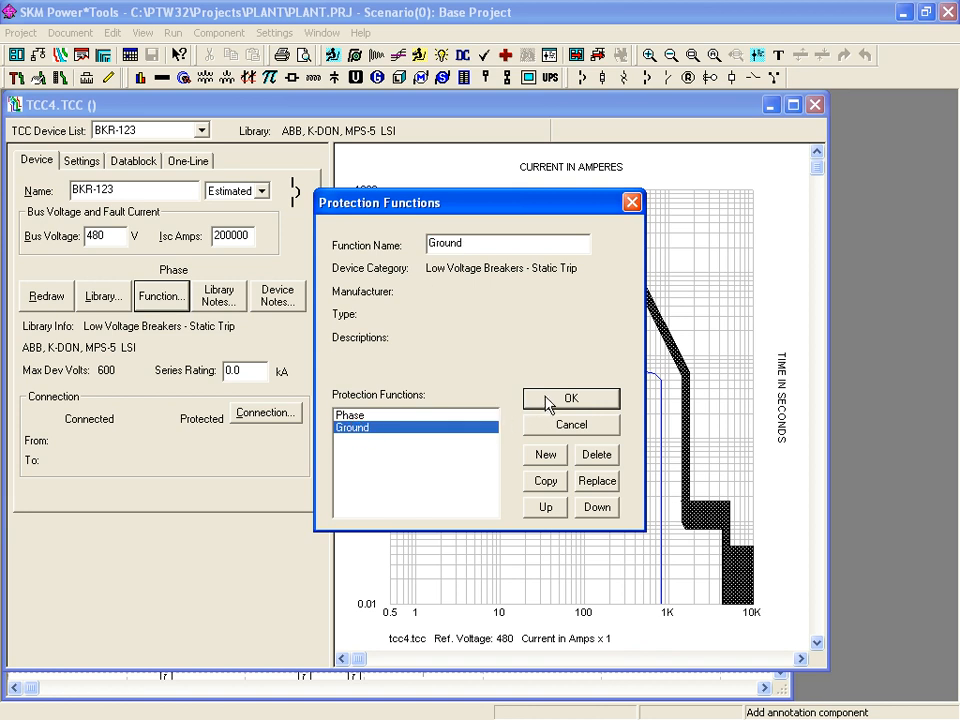
left_click(551, 400)
left_click(104, 298)
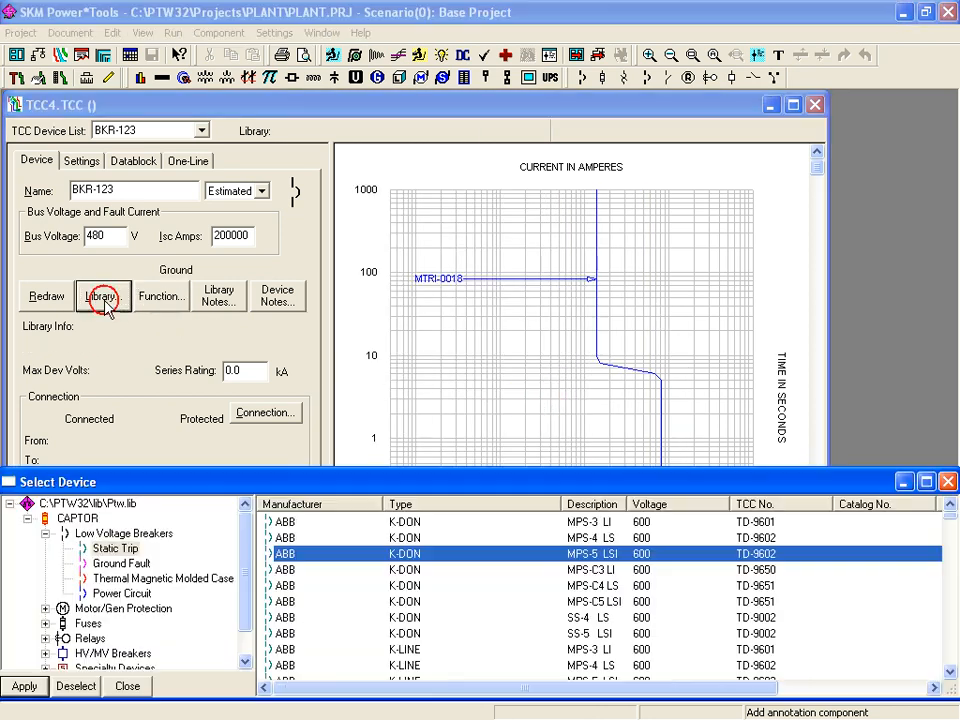
left_click(110, 565)
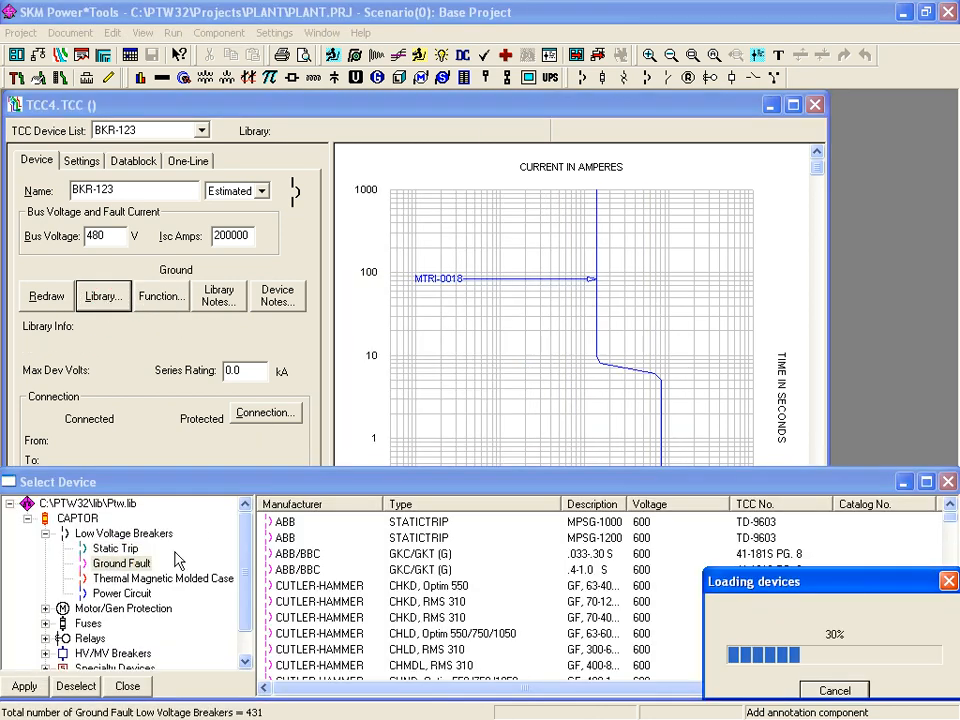
left_click(416, 527)
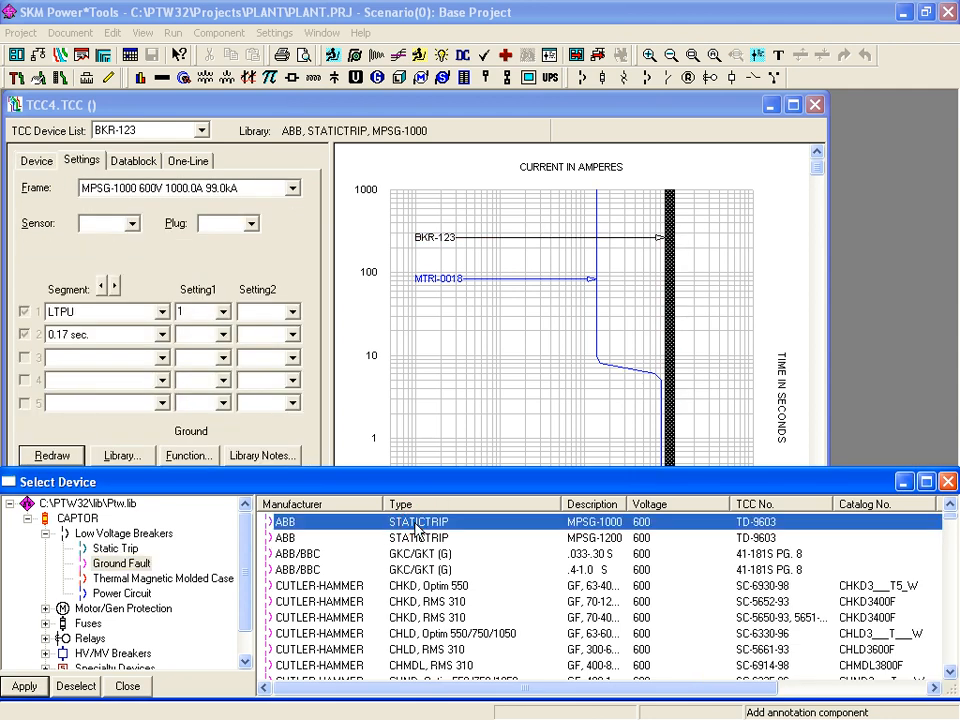
- Bring the TCC4 plot forward and set BKR-123's displayed function back to Phase
left_click(443, 110)
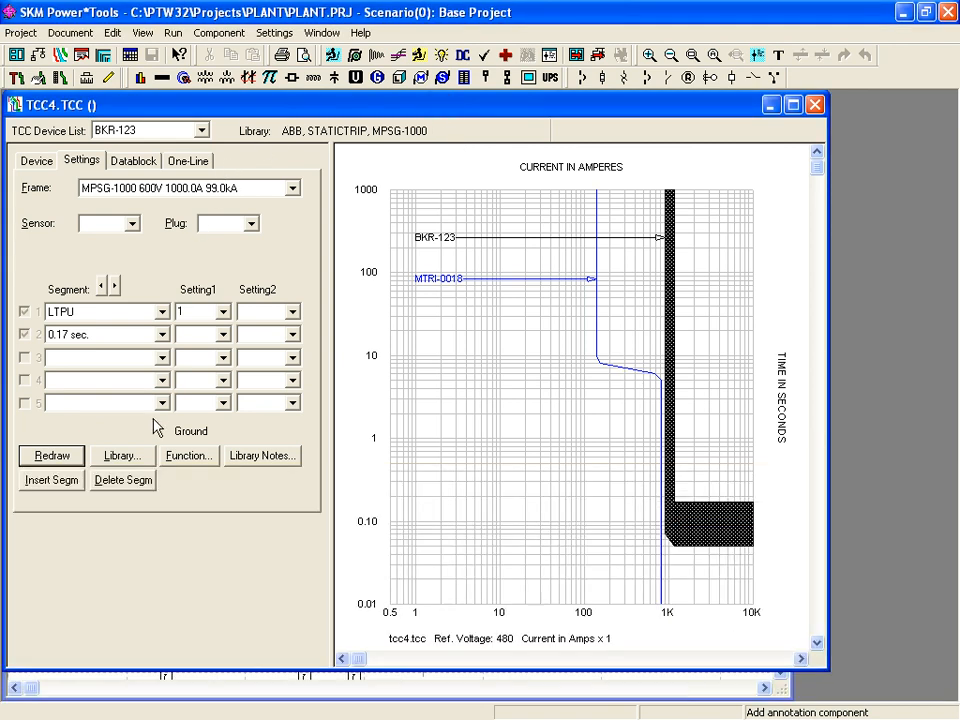
left_click(188, 457)
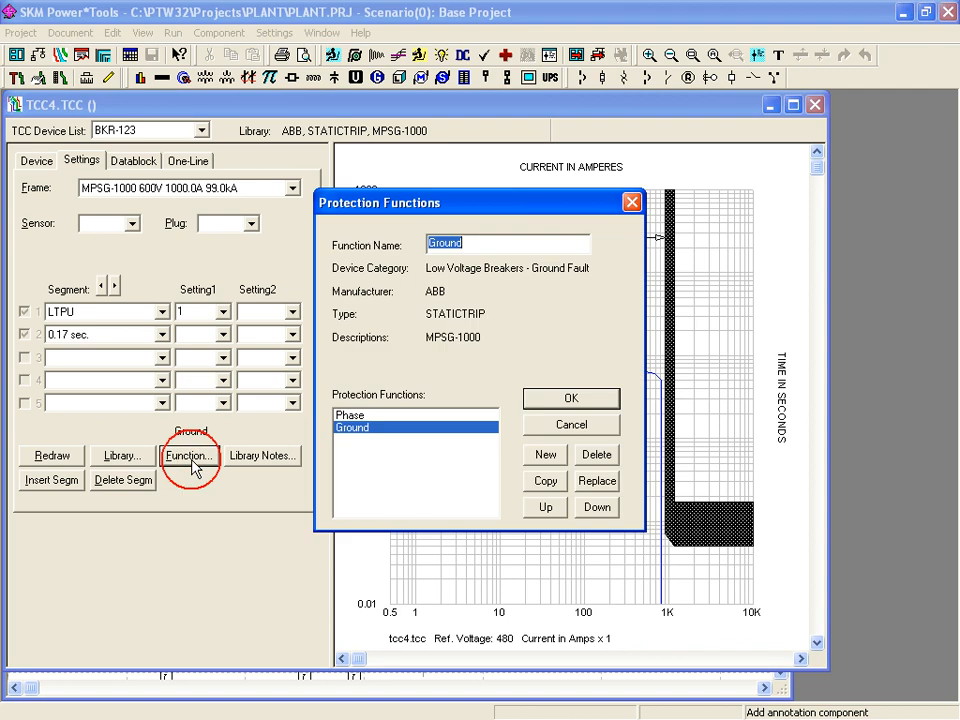
left_click(368, 417)
left_click(547, 401)
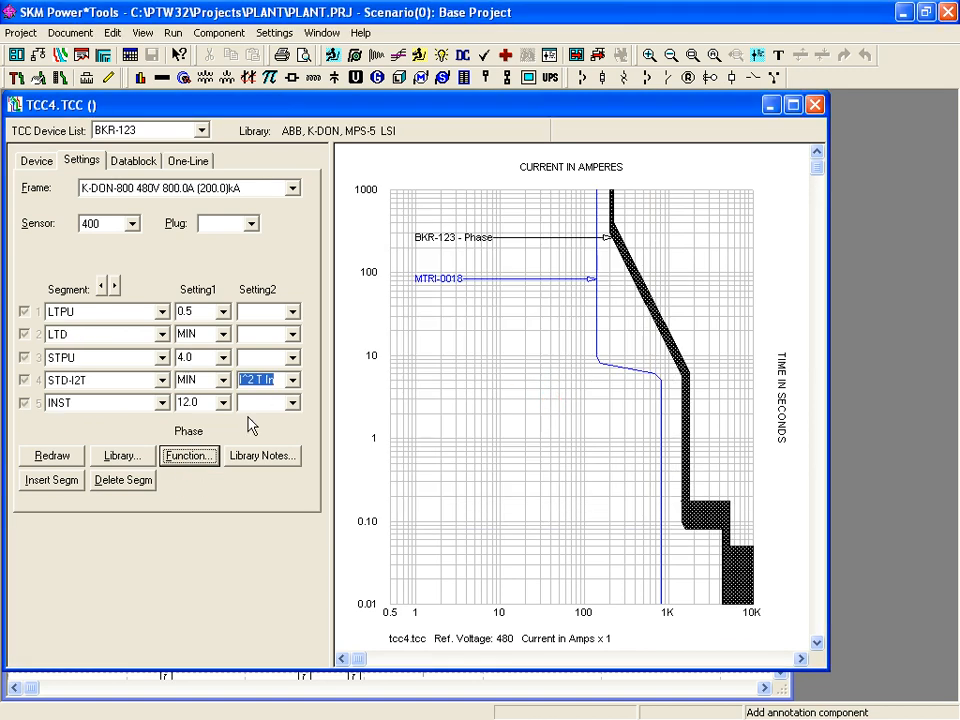
left_click(195, 459)
left_click(350, 428)
left_click(548, 399)
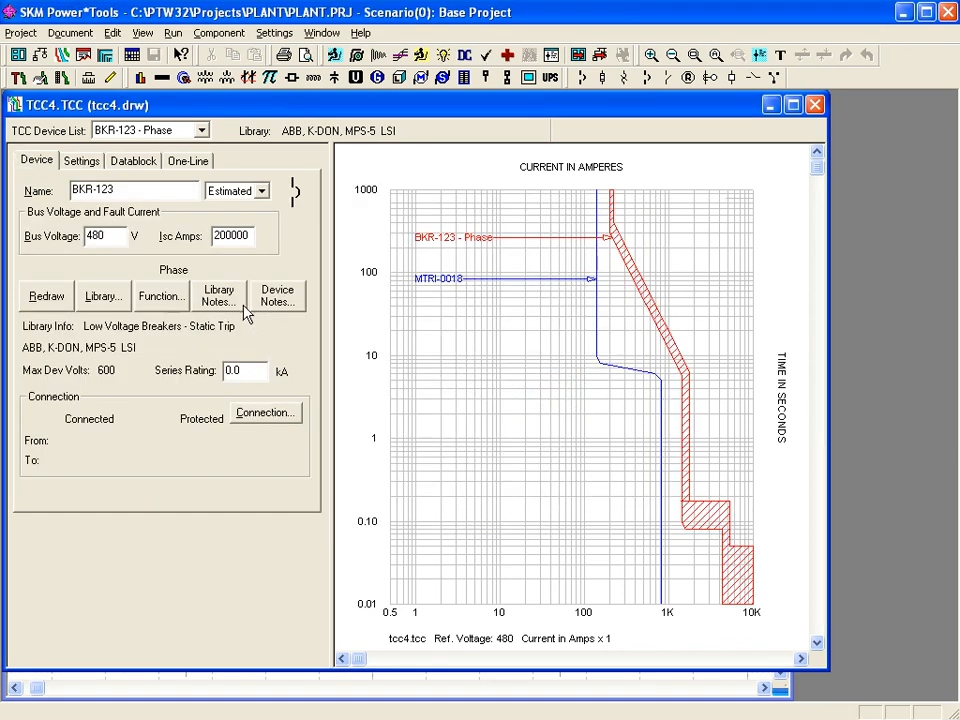
- Read BKR-123's library notes and empty device notes, then show its trip settings (800 A frame, sensor 400)
left_click(239, 305)
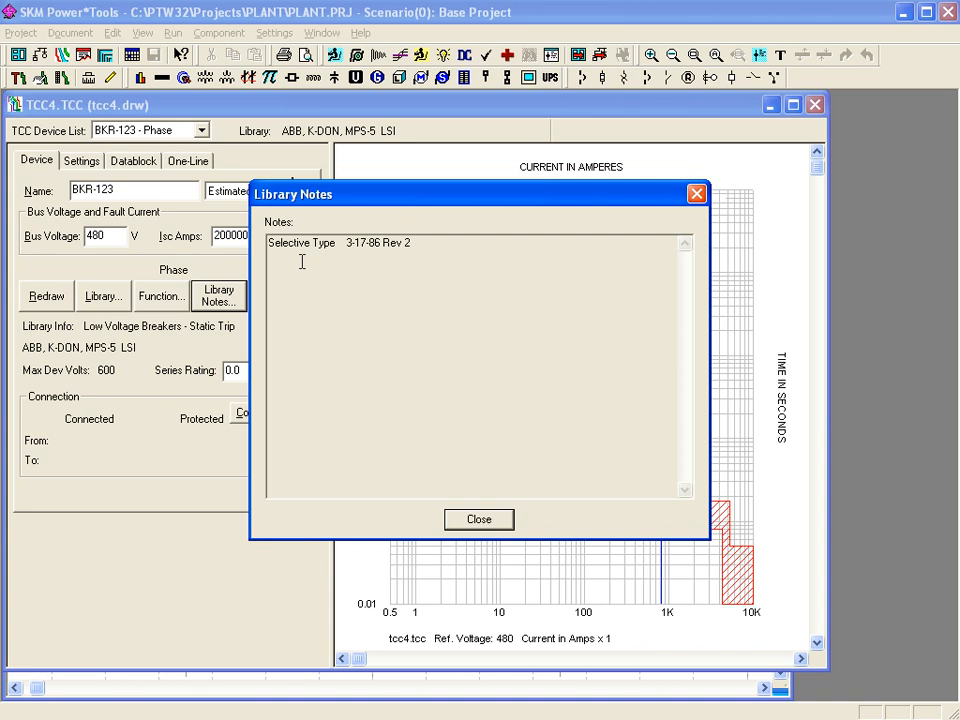
left_click(476, 518)
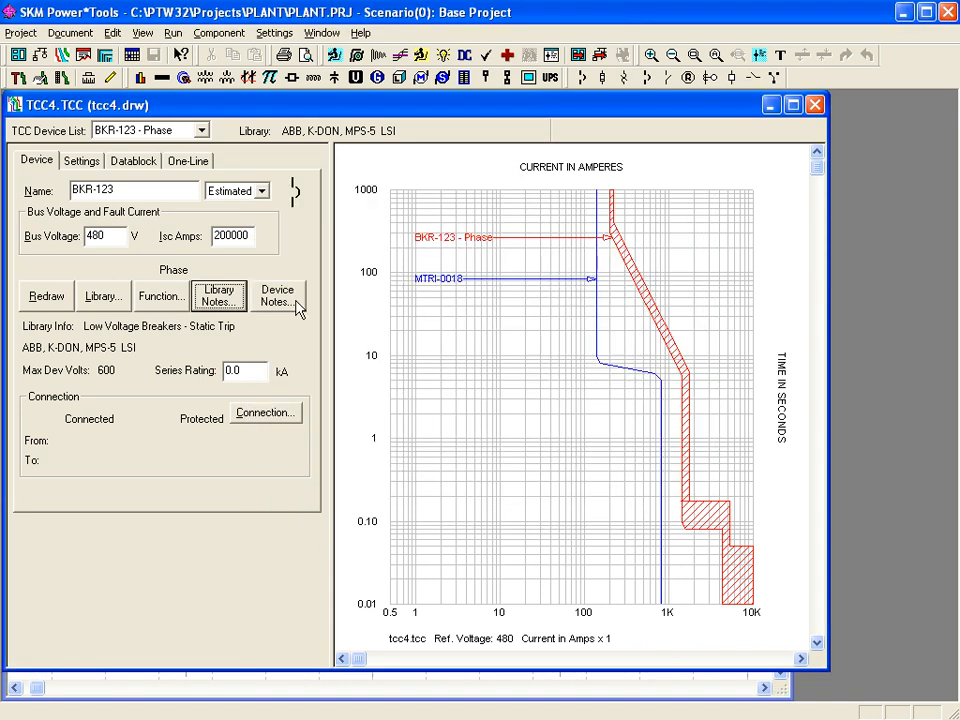
left_click(295, 304)
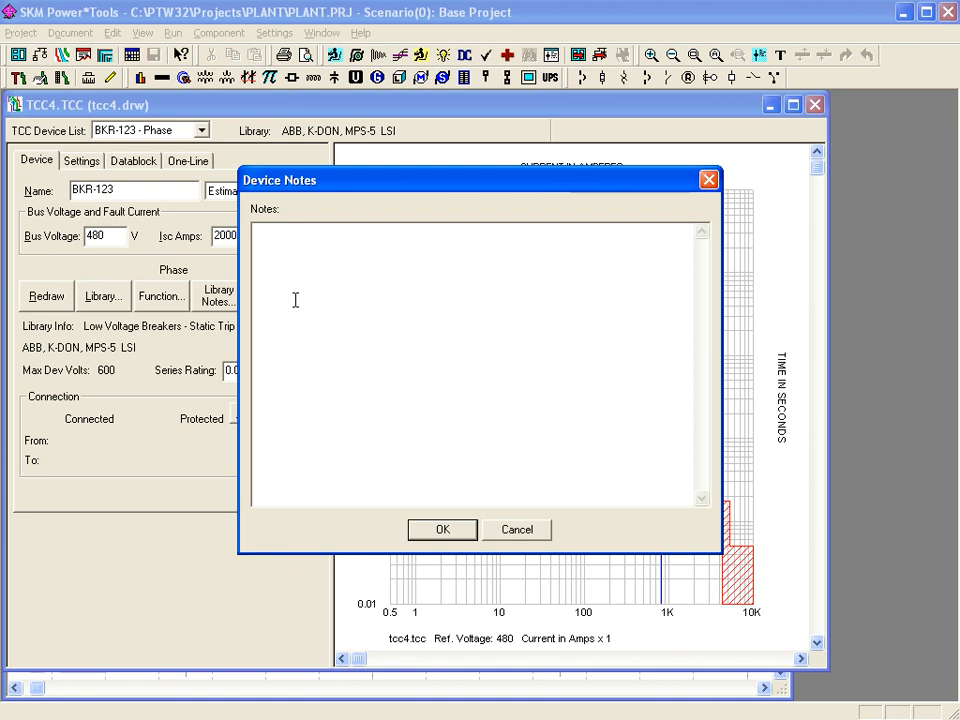
key("Escape")
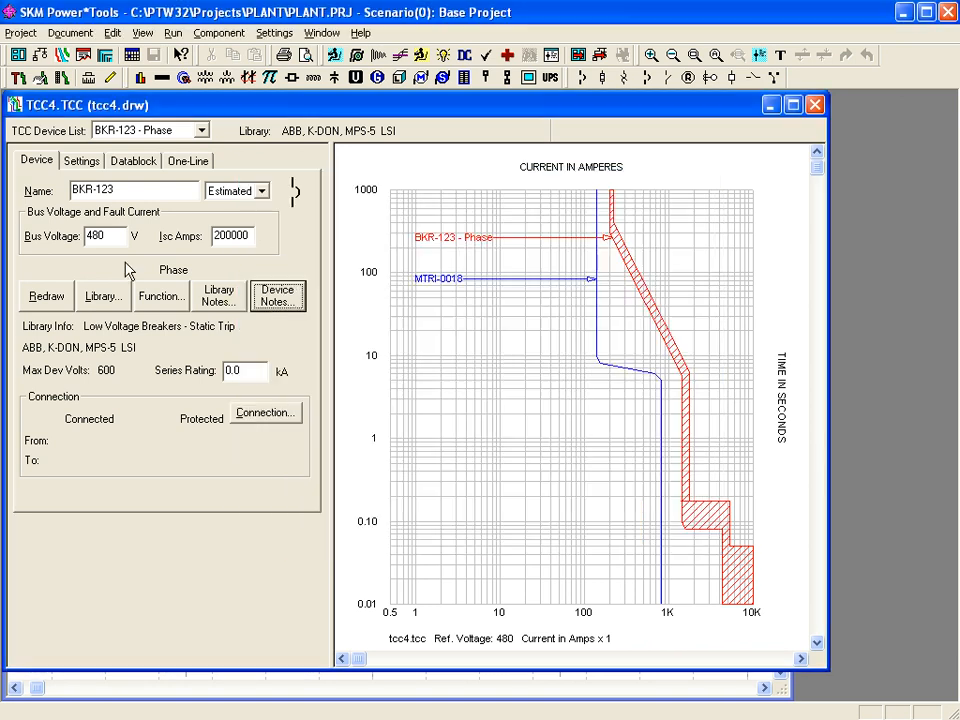
left_click(84, 164)
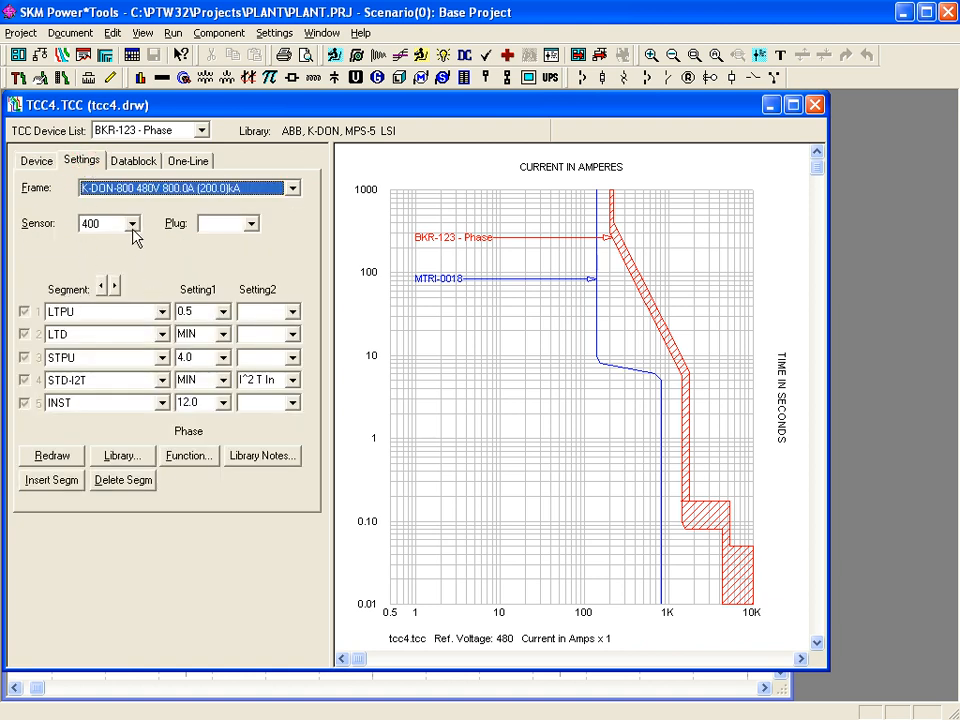
- Delete the INST segment from BKR-123's Phase settings, leaving LTPU, LTD, STPU and STD-I2T, and view its Datablock
left_click(290, 188)
left_click(288, 191)
left_click(131, 225)
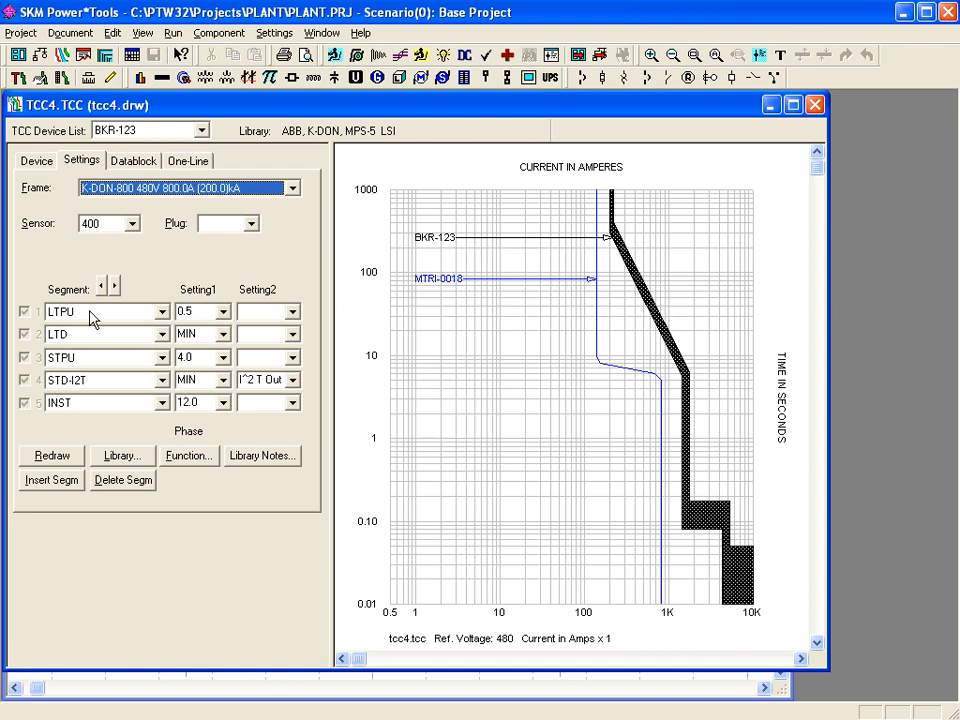
left_click(98, 405)
left_click(98, 408)
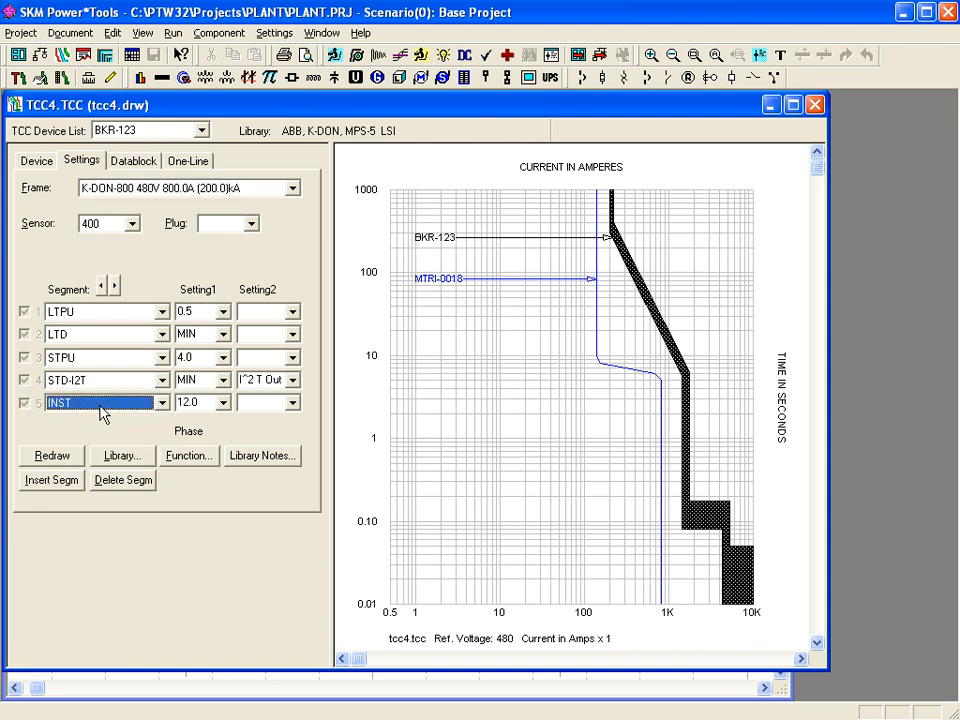
left_click(110, 482)
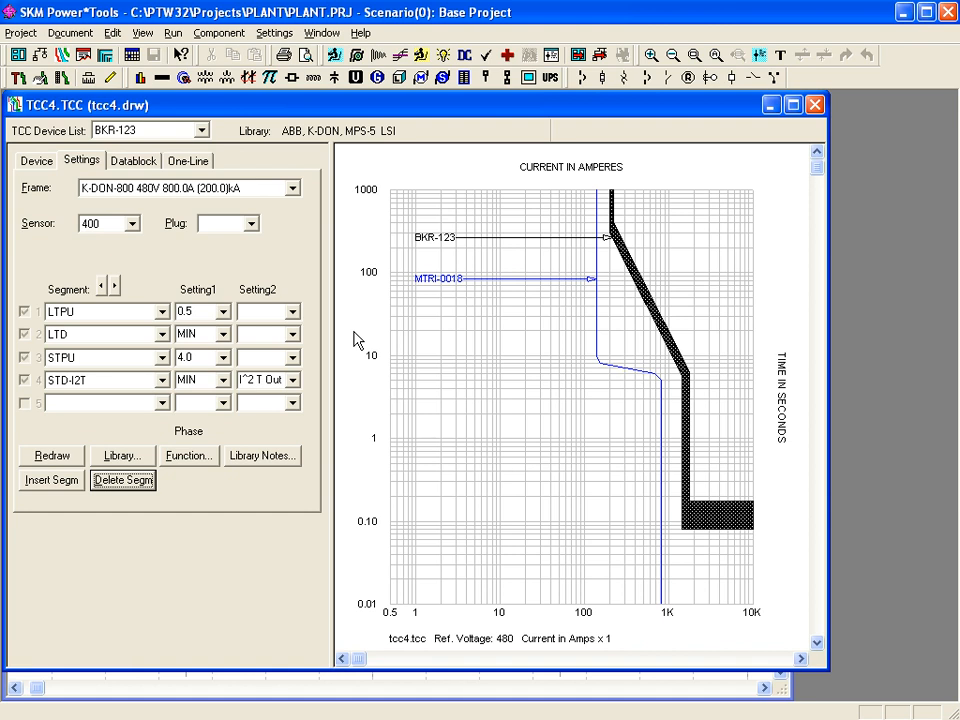
left_click(279, 160)
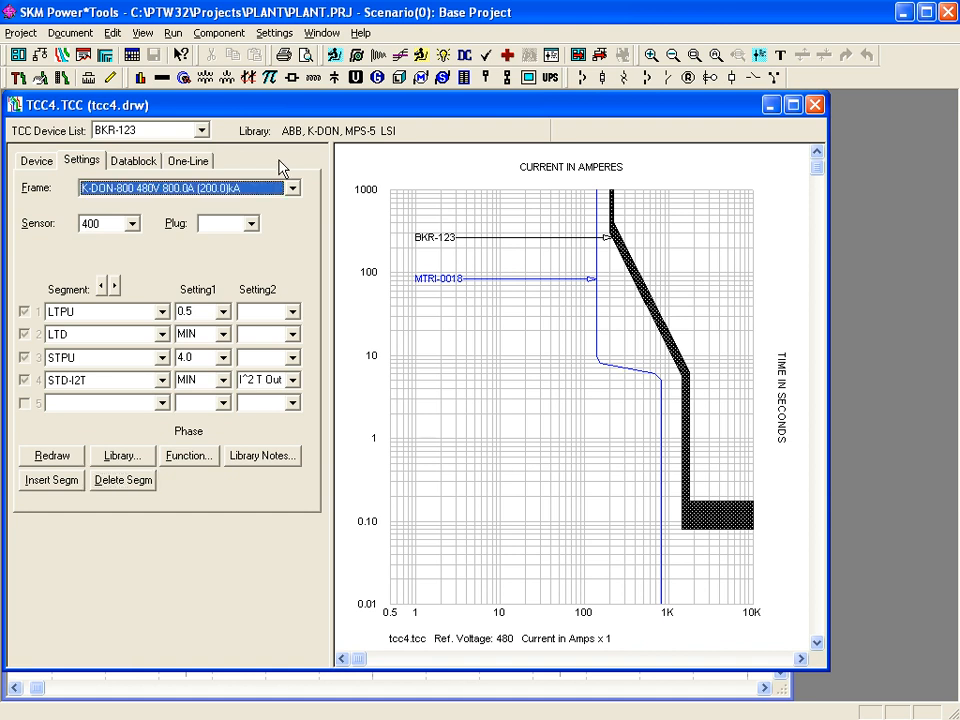
left_click(138, 162)
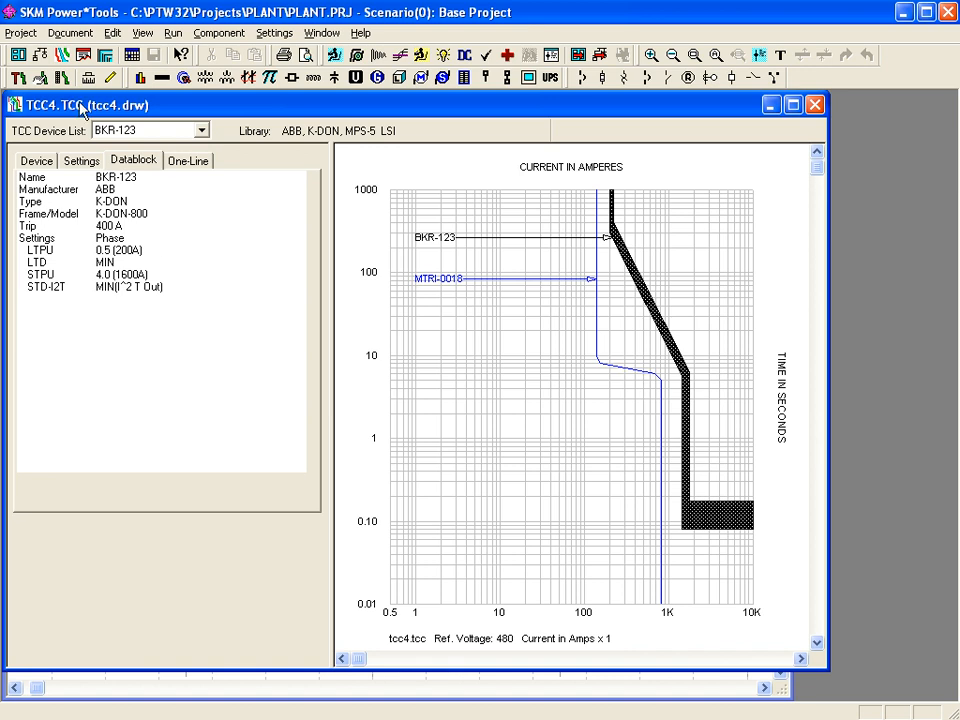
- Show BKR-123's datablock on the tcc4 chart, toggle it off and on, and leave it hidden
left_click(142, 33)
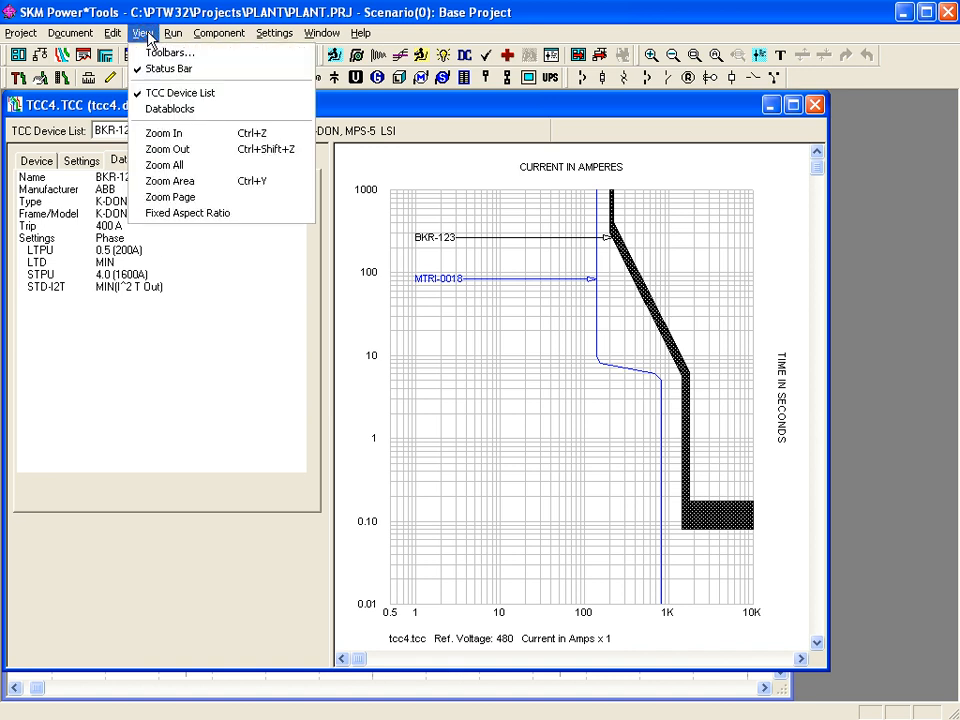
left_click(165, 108)
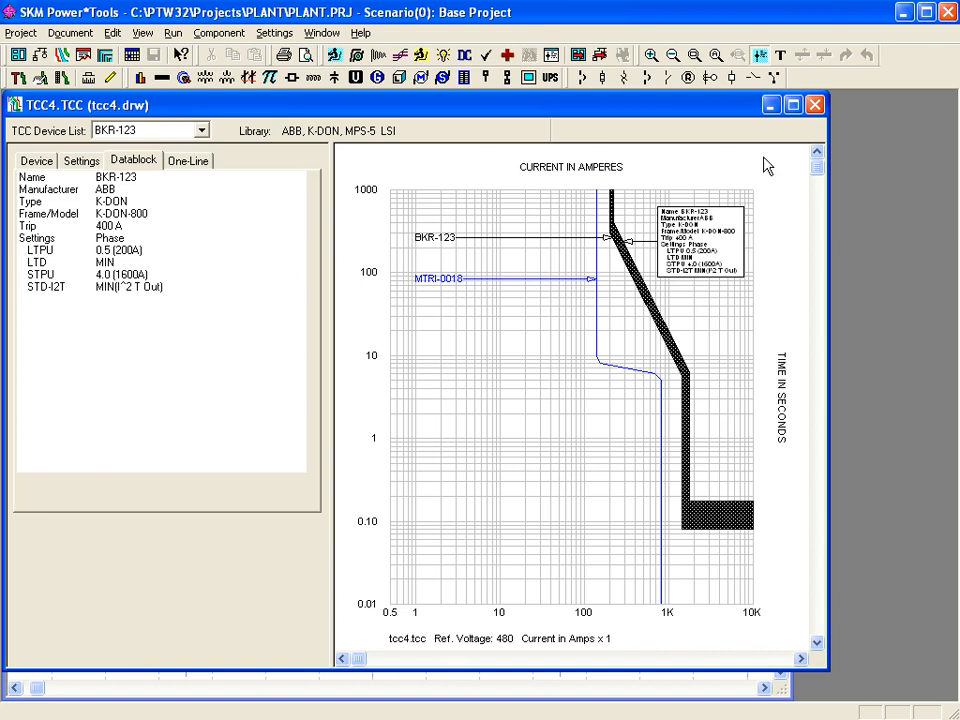
left_click(759, 58)
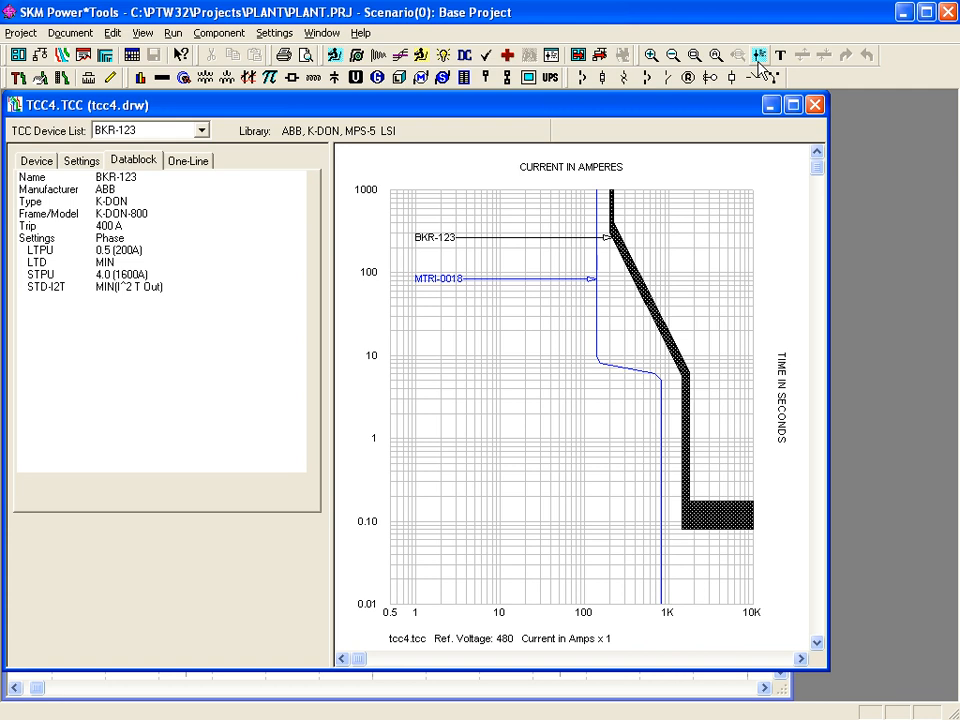
left_click(759, 58)
left_click(759, 58)
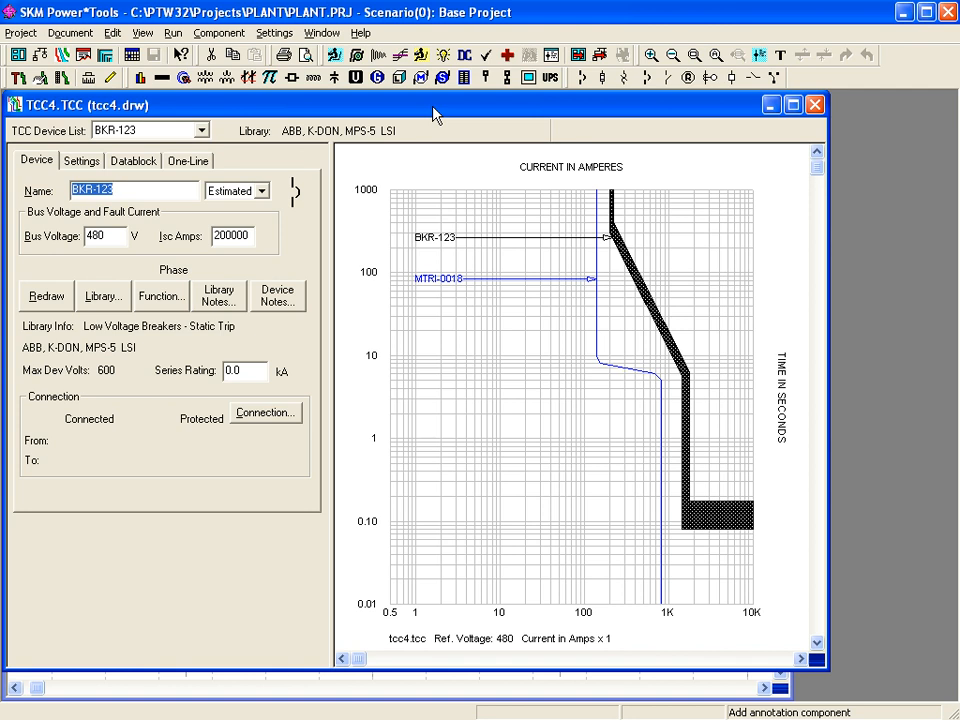
left_click(172, 34)
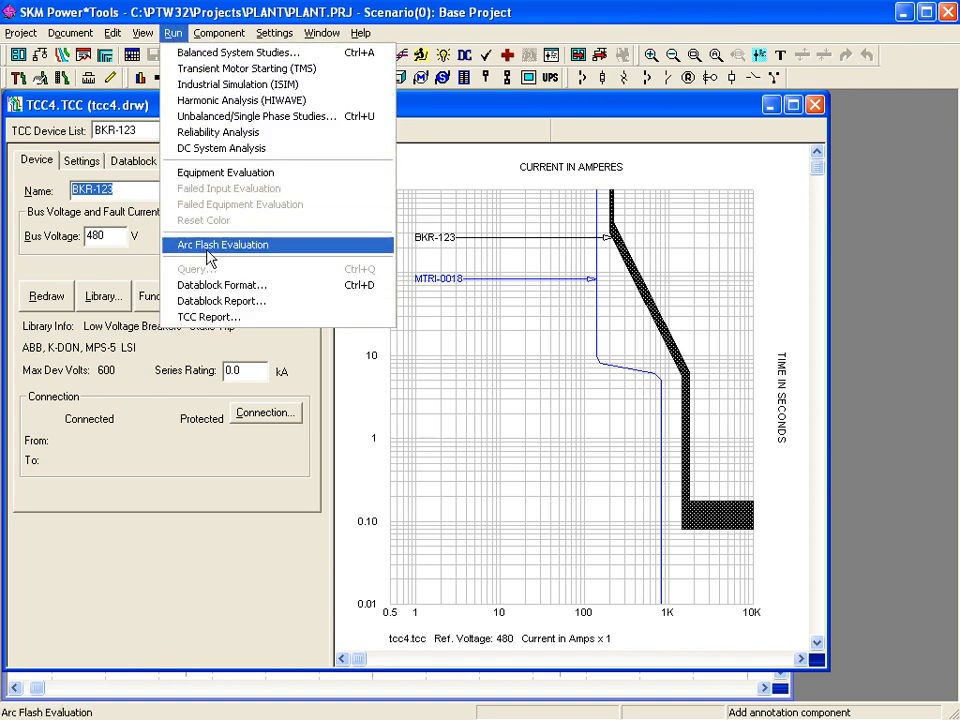
- Generate the TCC report for tcc4.tcc and save it as tcc4.rpt, replacing the existing file
left_click(229, 318)
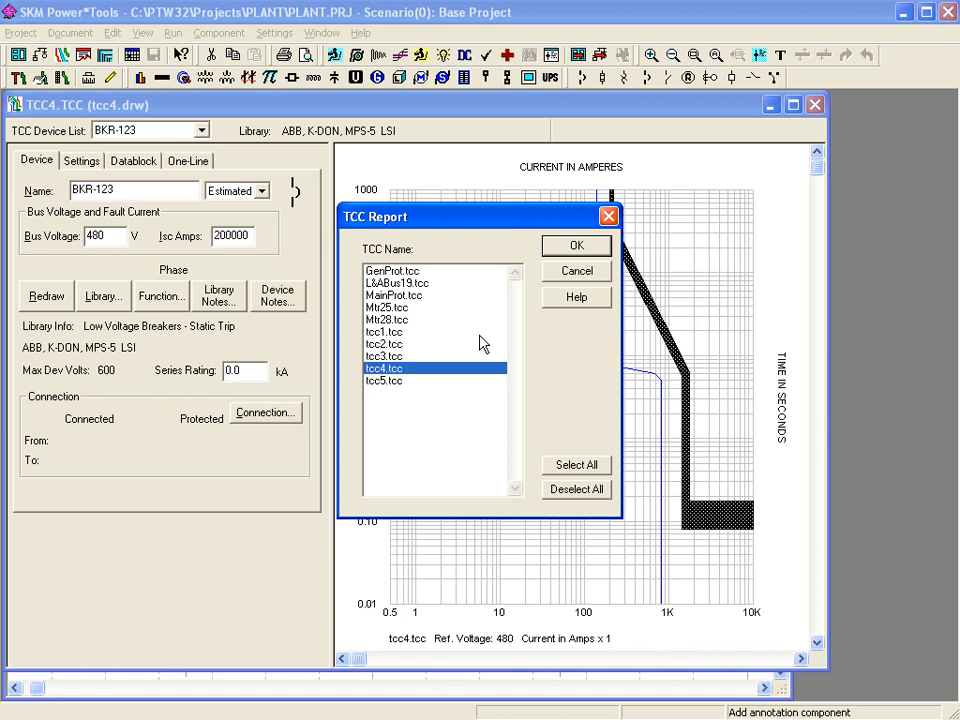
left_click(578, 244)
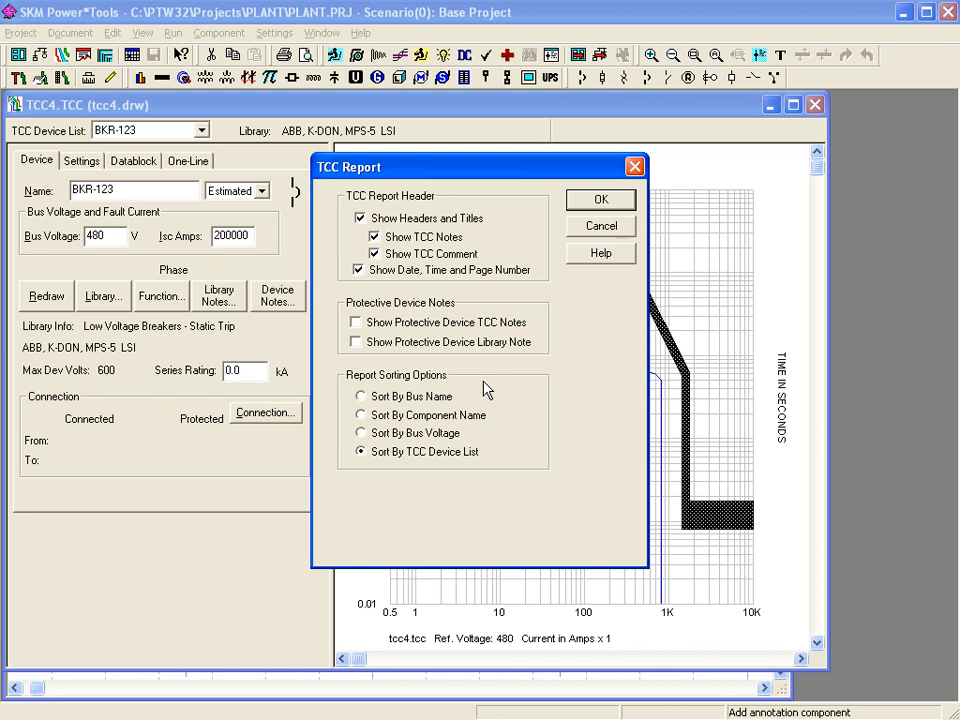
left_click(585, 207)
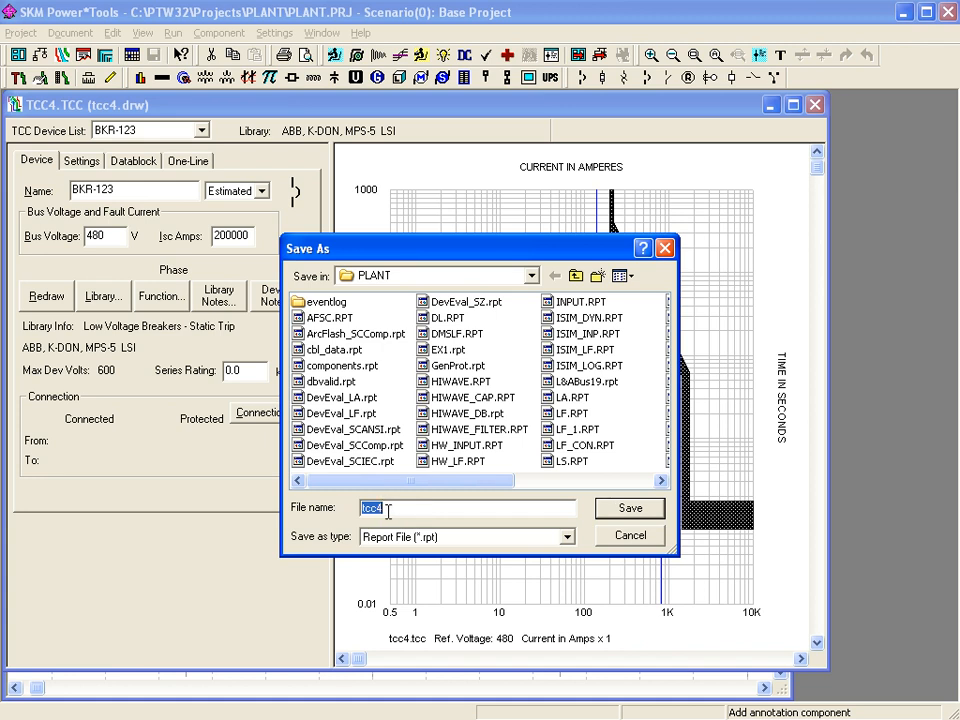
left_click(612, 511)
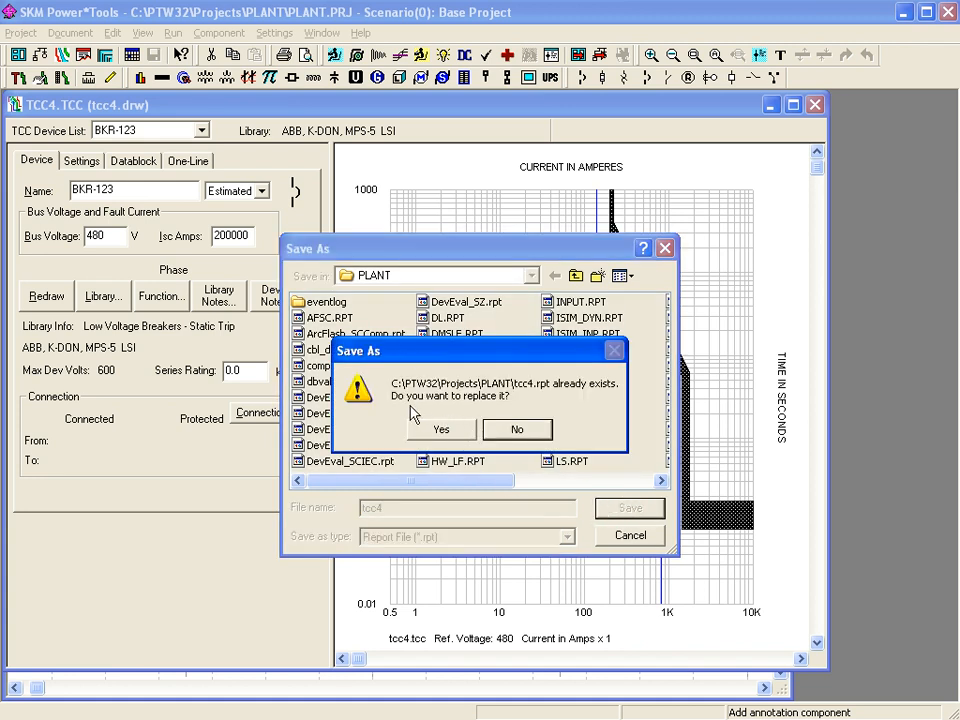
left_click(442, 430)
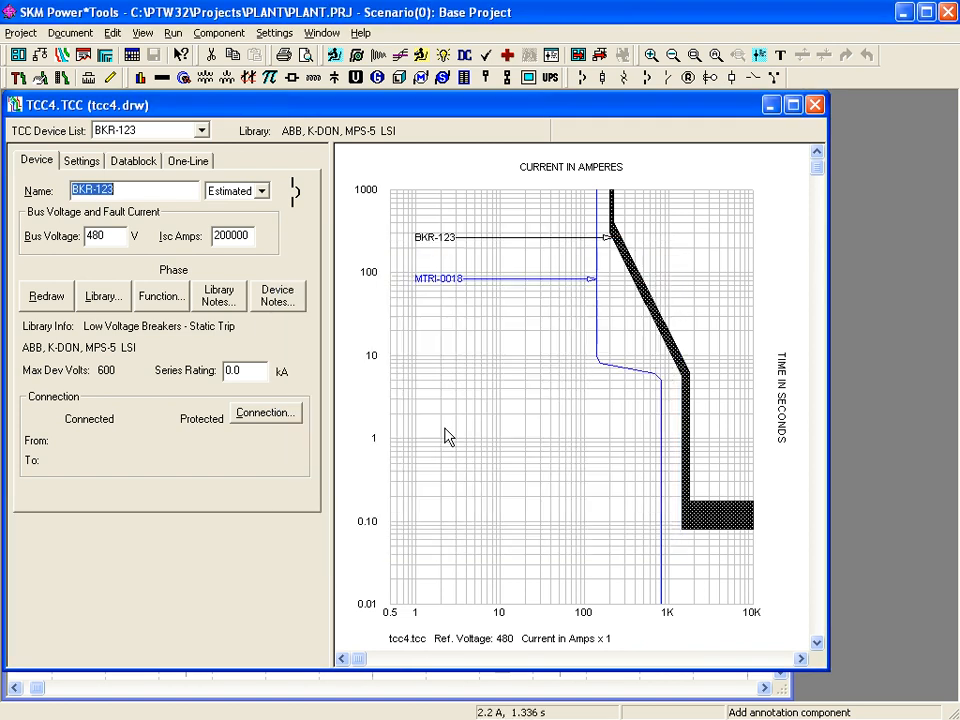
left_click(70, 32)
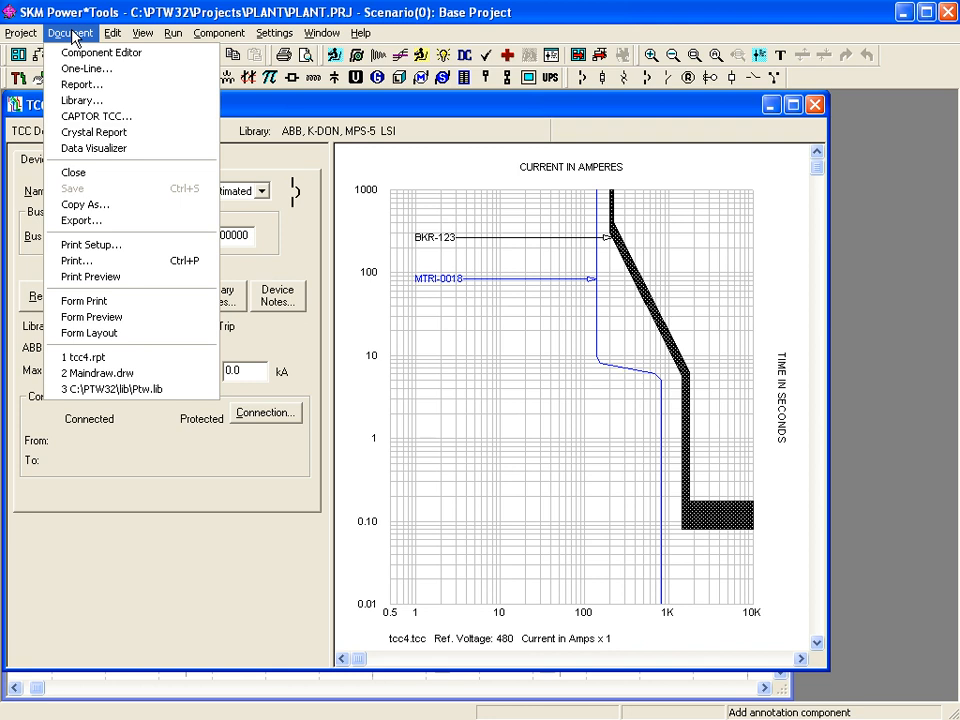
- Open tcc4.rpt, read through the BKR-123 and MTRI-0018 data, then return to the TCC4.TCC plot
left_click(75, 84)
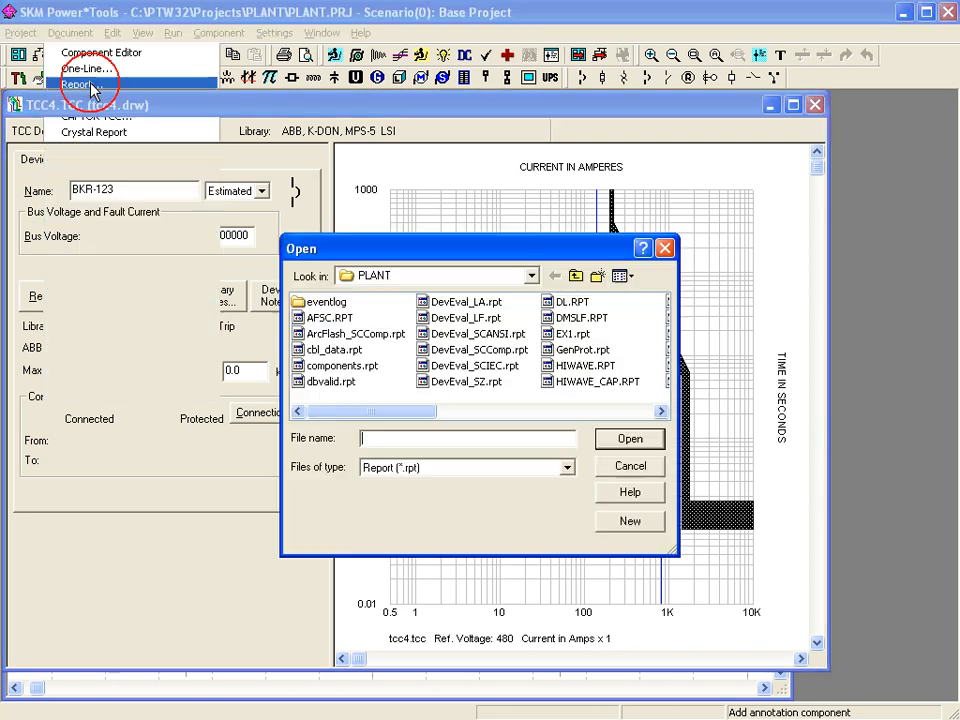
left_click_drag(342, 411, 611, 454)
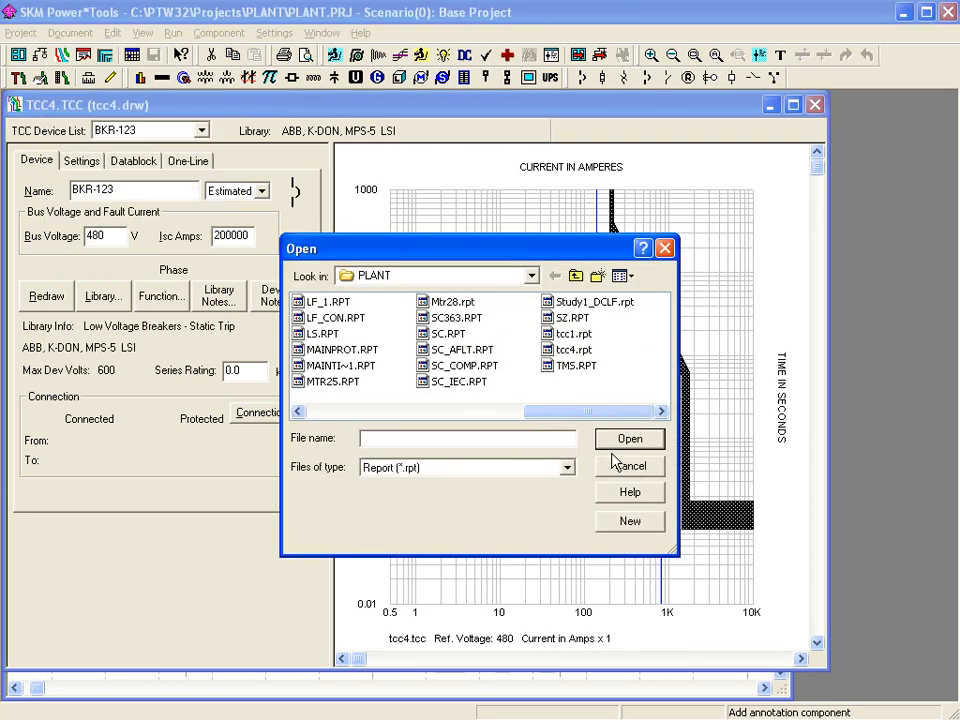
left_click(548, 350)
double_click(548, 350)
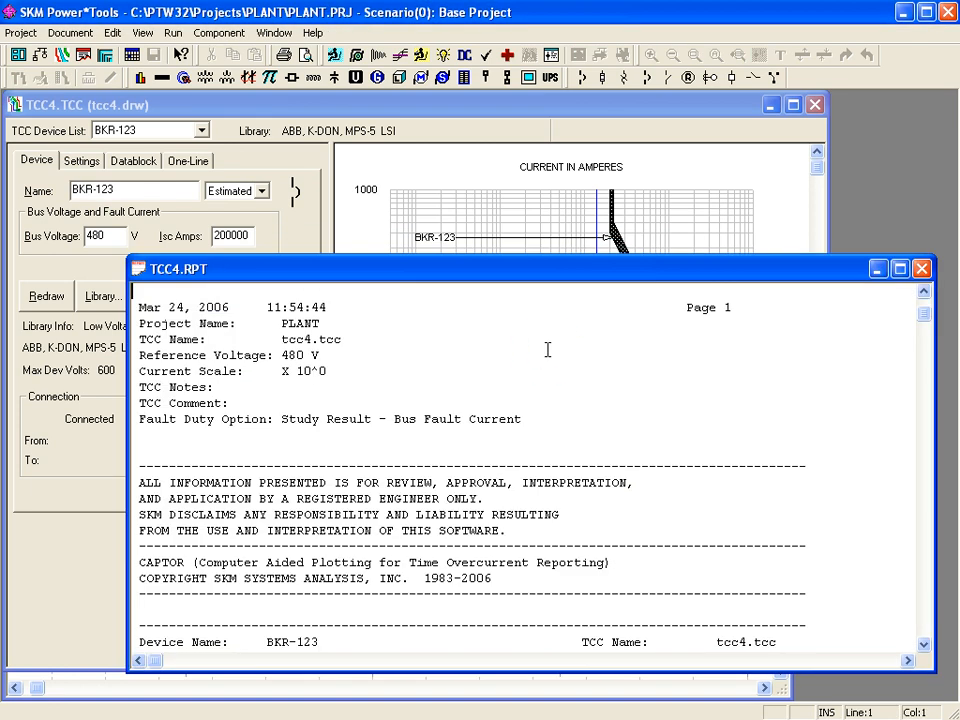
left_click(925, 578)
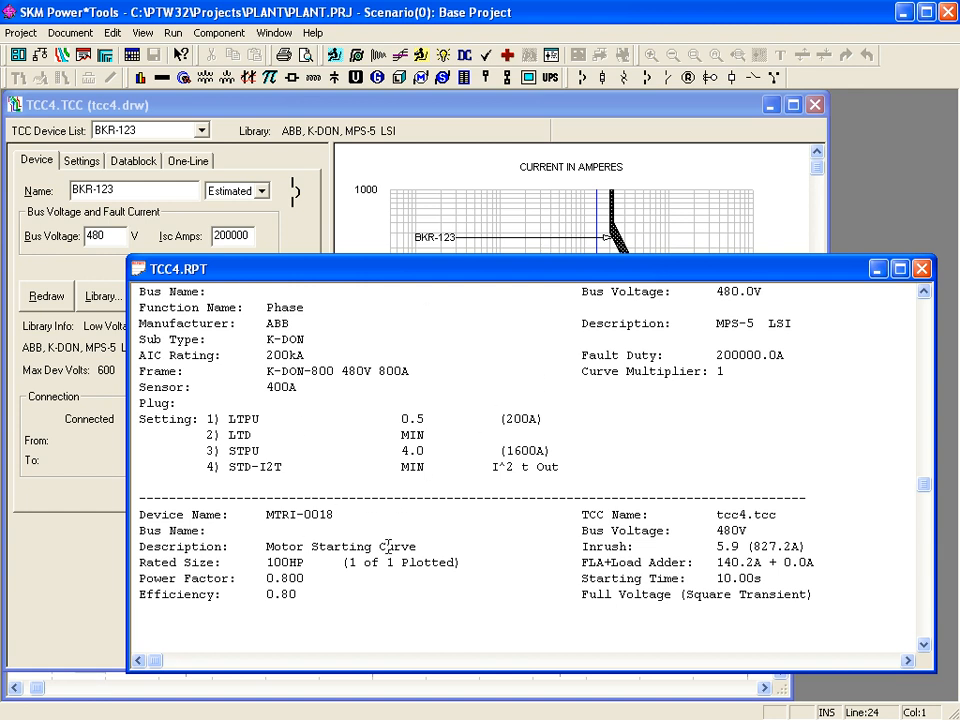
left_click(415, 105)
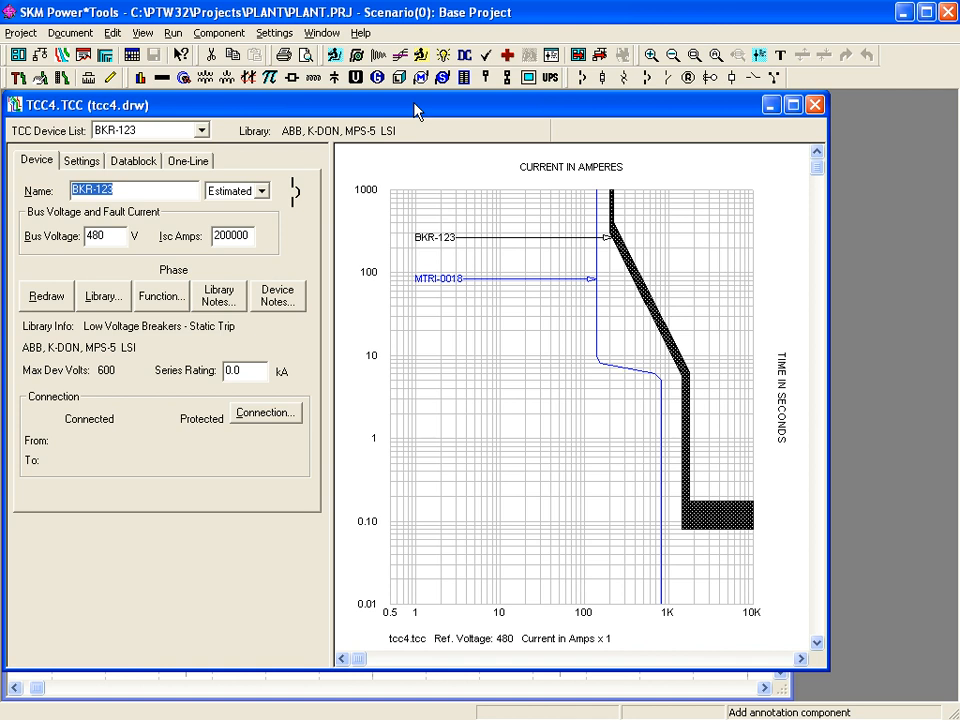
left_click(172, 32)
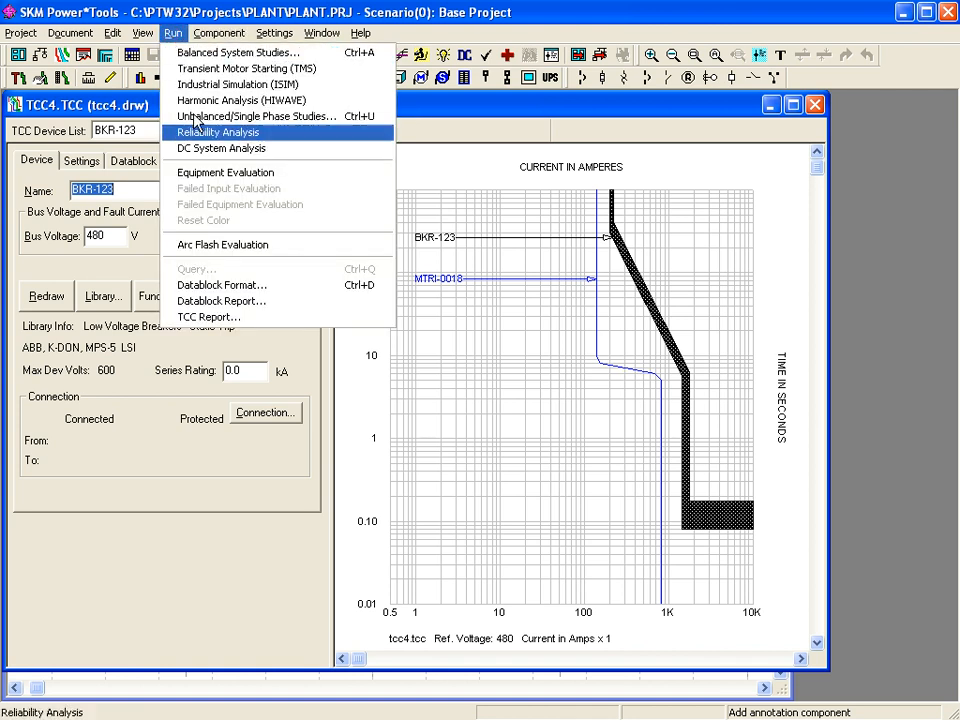
left_click(205, 316)
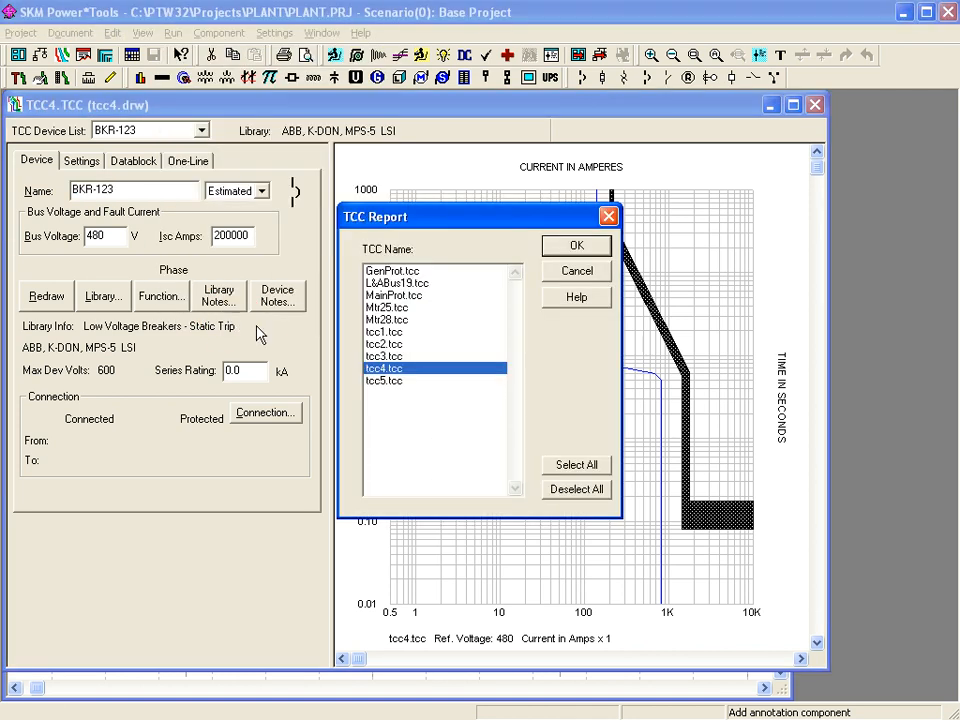
left_click(576, 464)
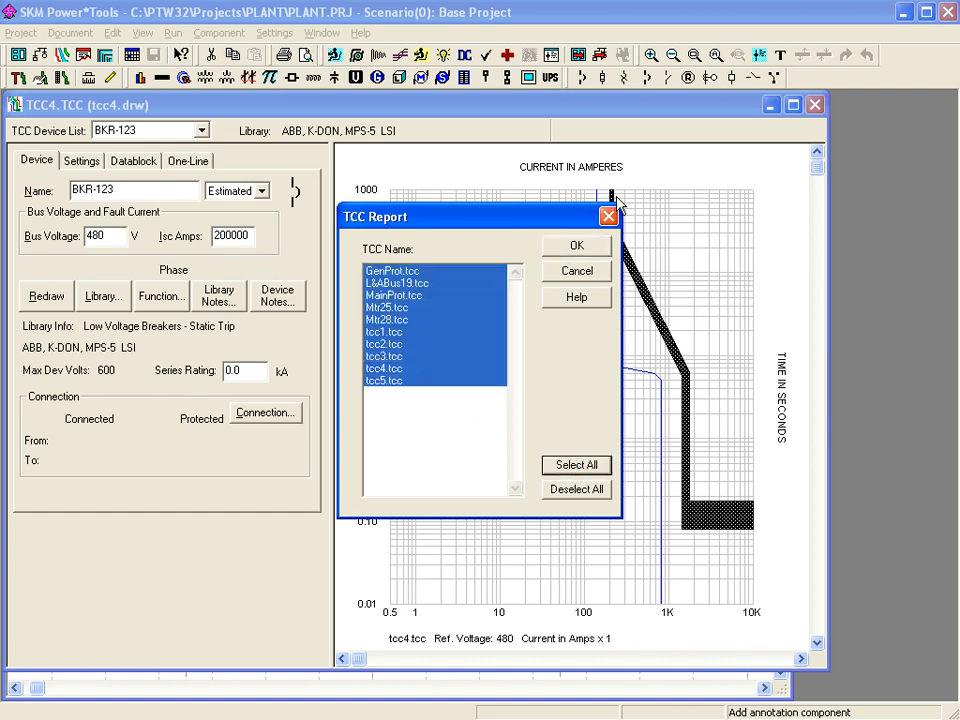
left_click(598, 245)
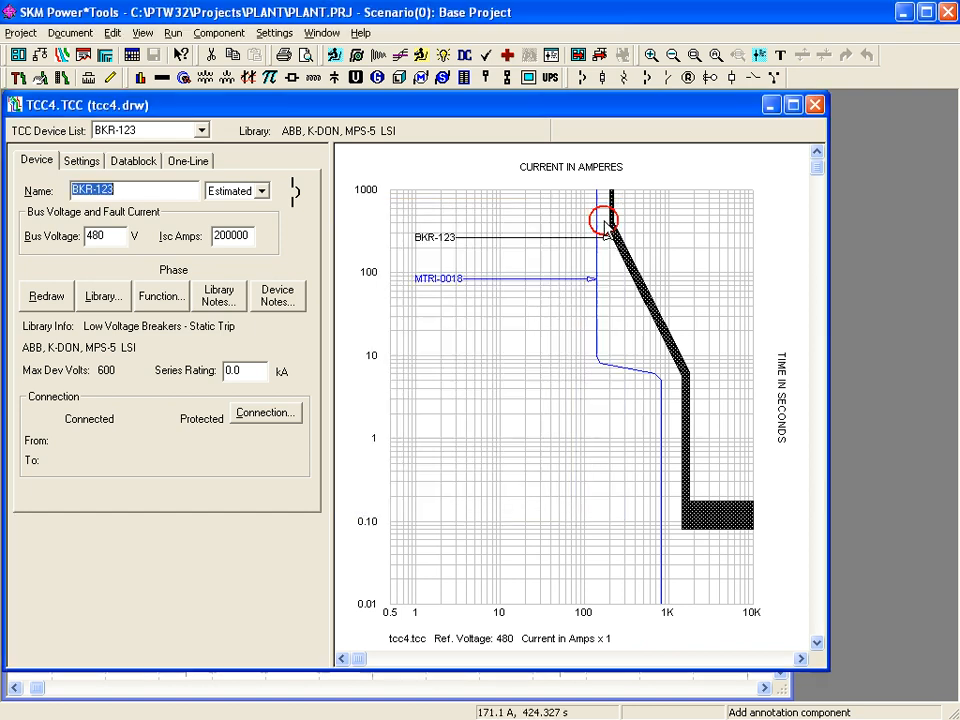
left_click(55, 38)
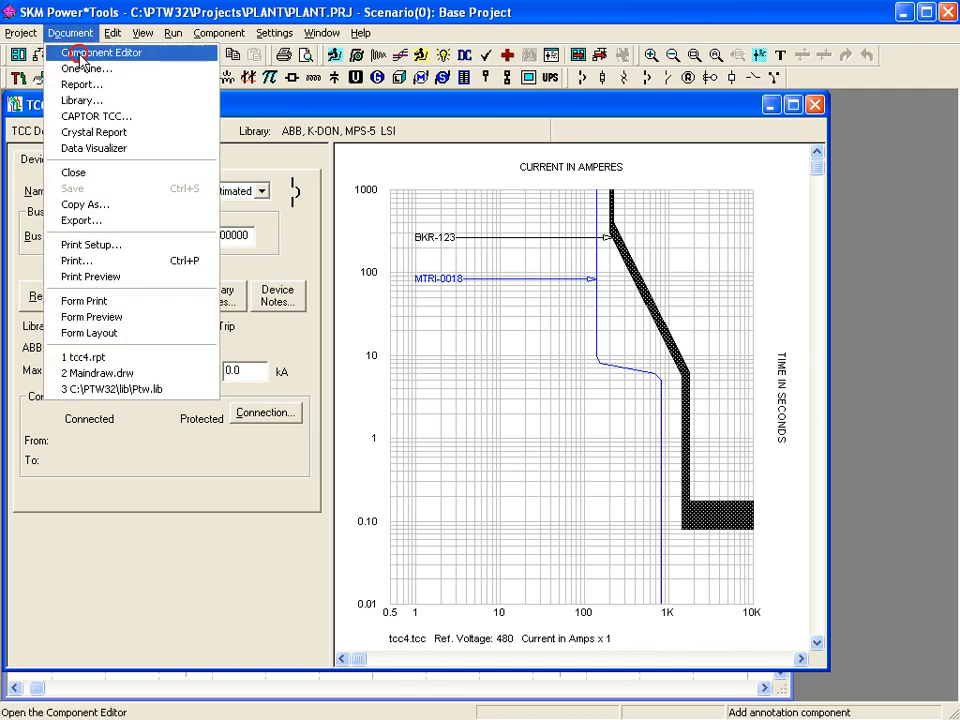
left_click(64, 52)
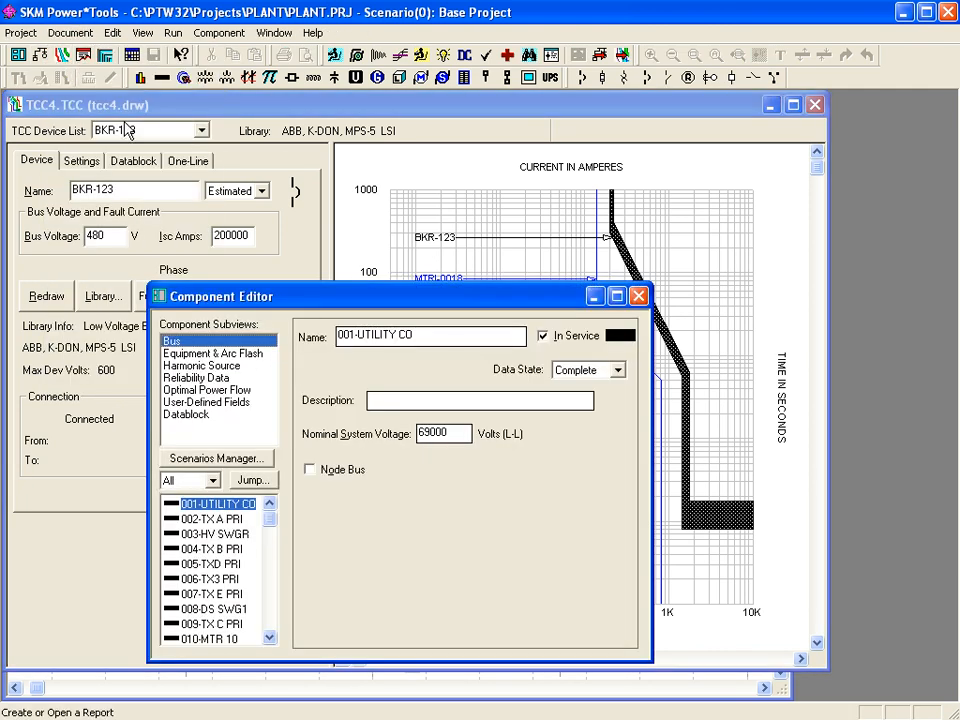
left_click(267, 590)
left_click(266, 594)
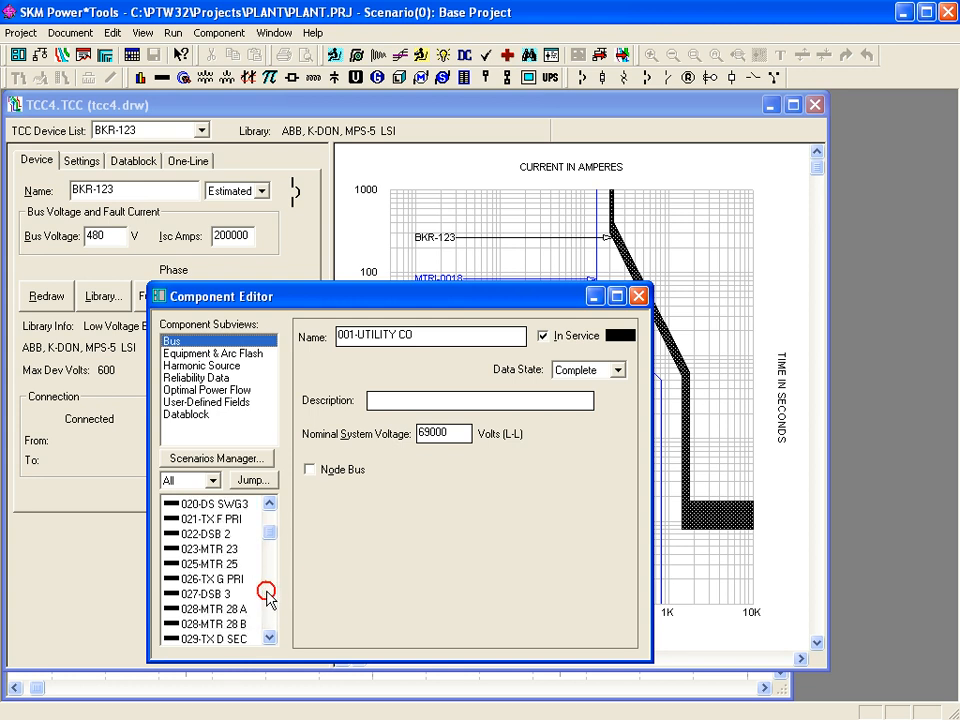
left_click(266, 597)
left_click(273, 567)
left_click(274, 608)
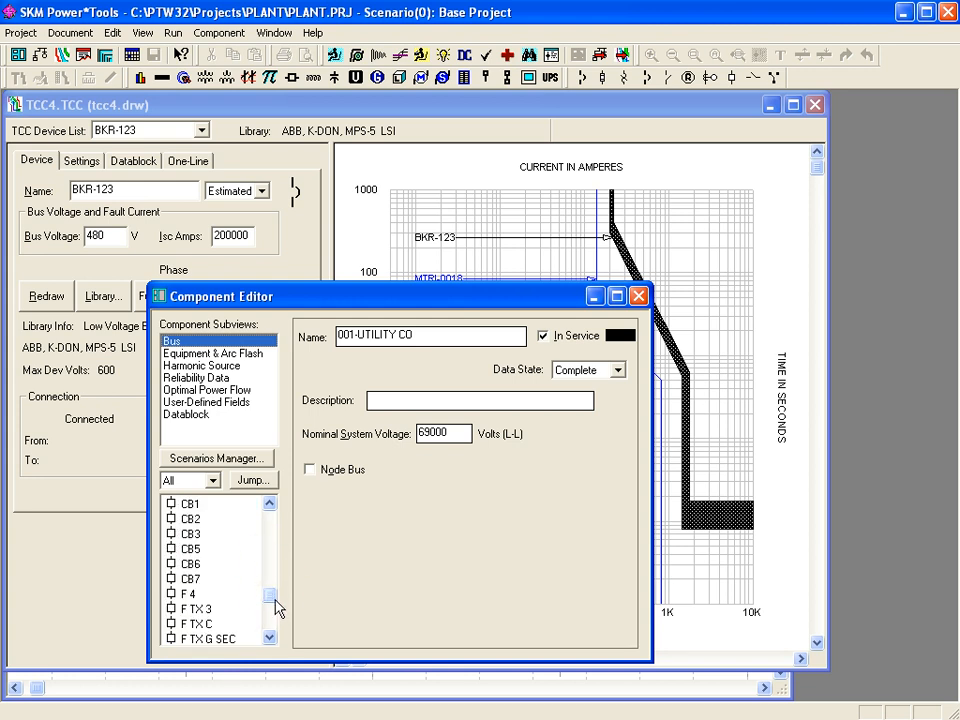
left_click(172, 33)
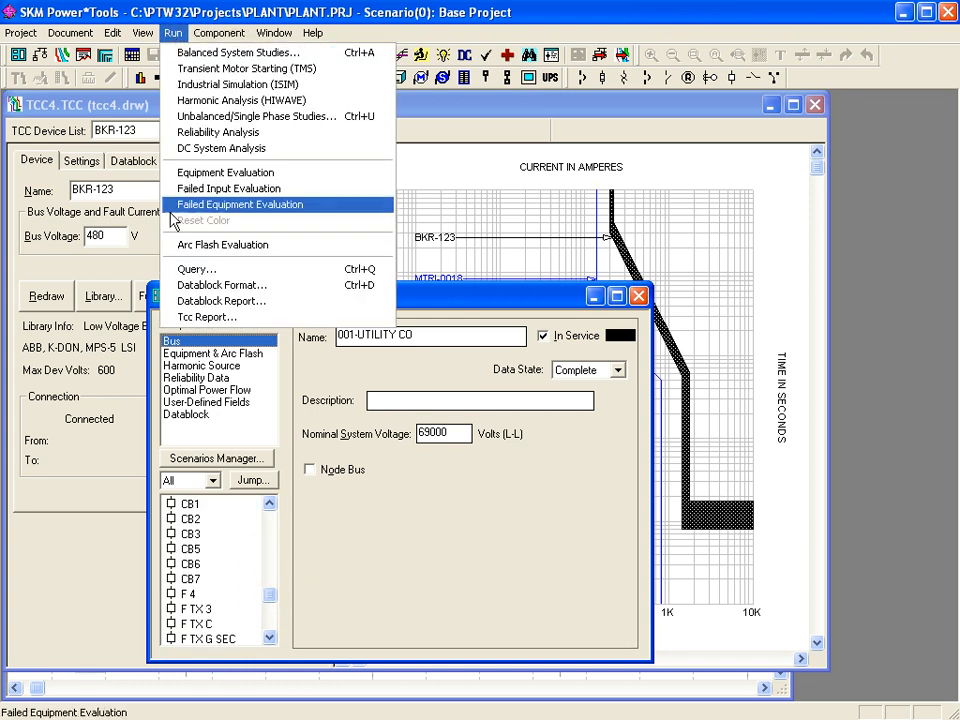
left_click(210, 313)
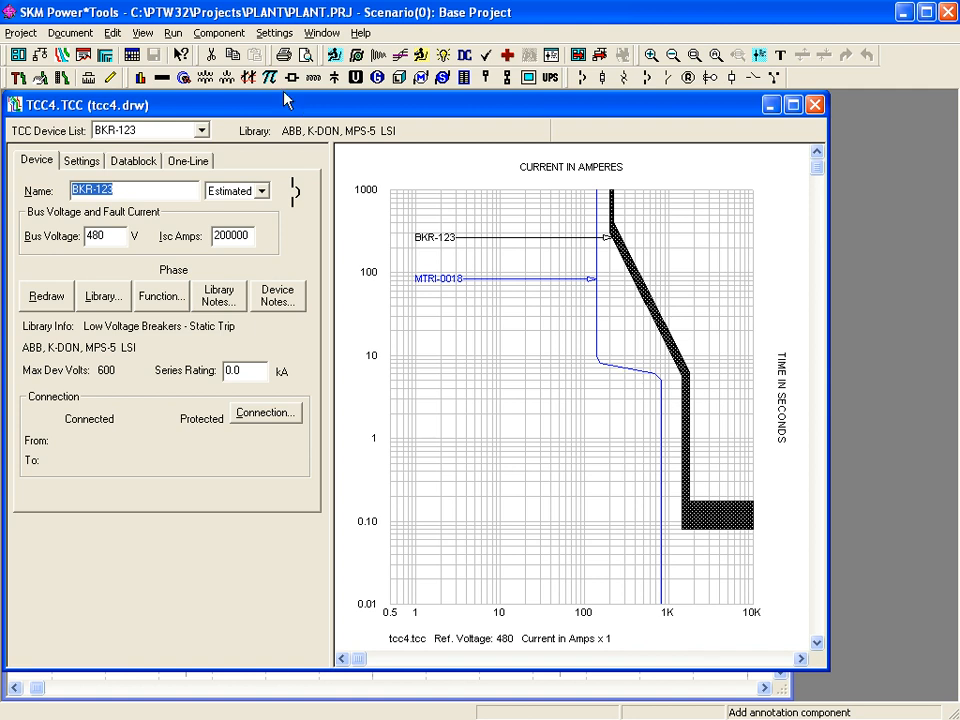
- Open Document > Library and expand TCC > Low Voltage Breakers > Static Trip in the report tree
left_click(68, 34)
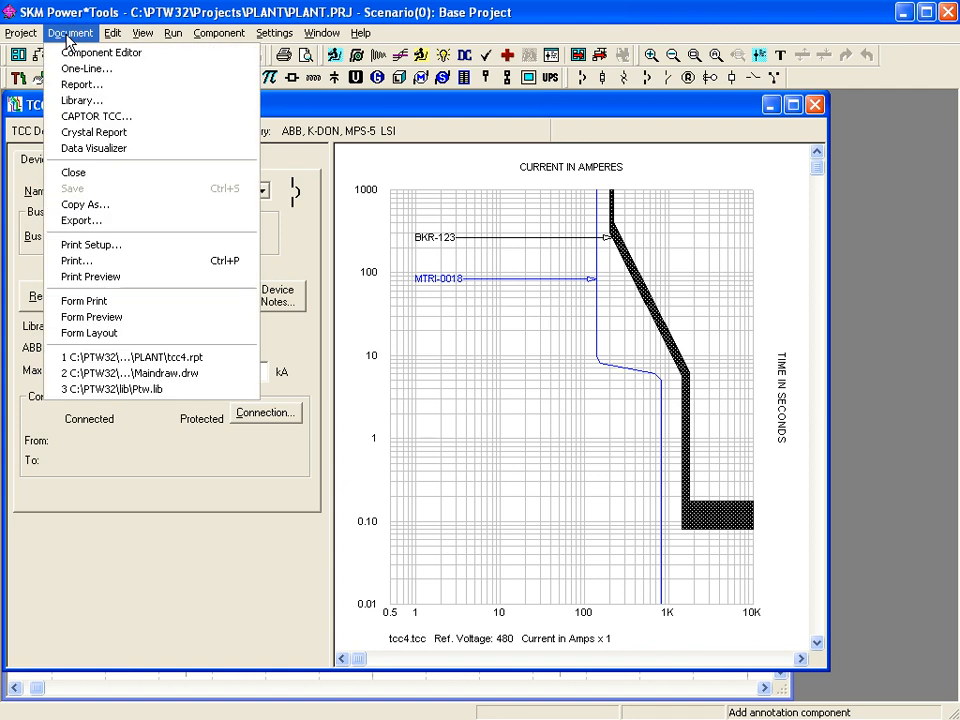
left_click(95, 132)
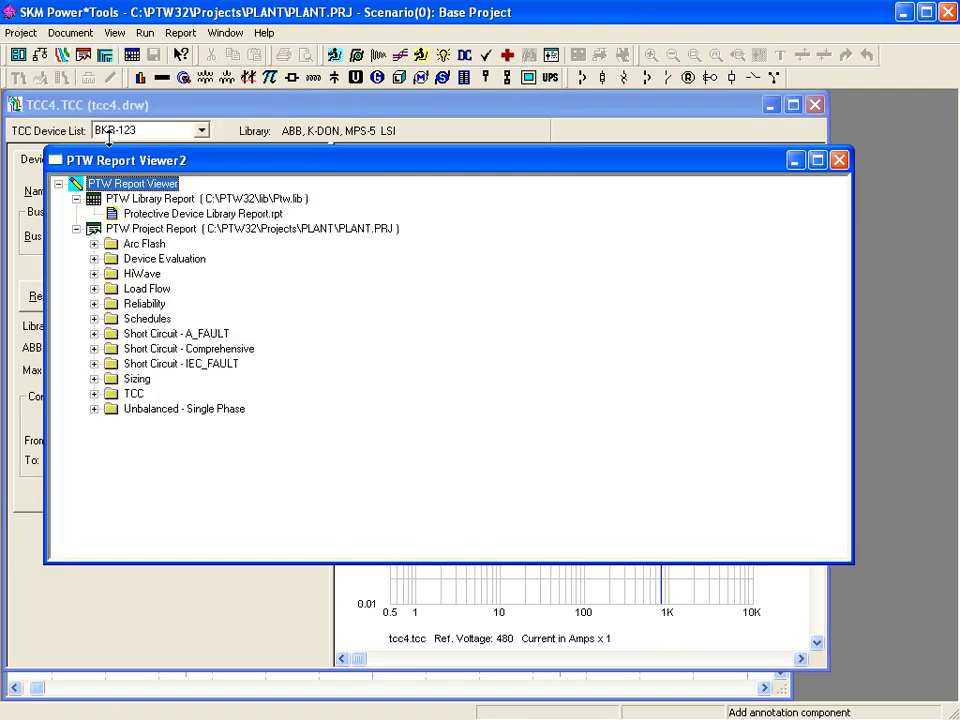
left_click(94, 394)
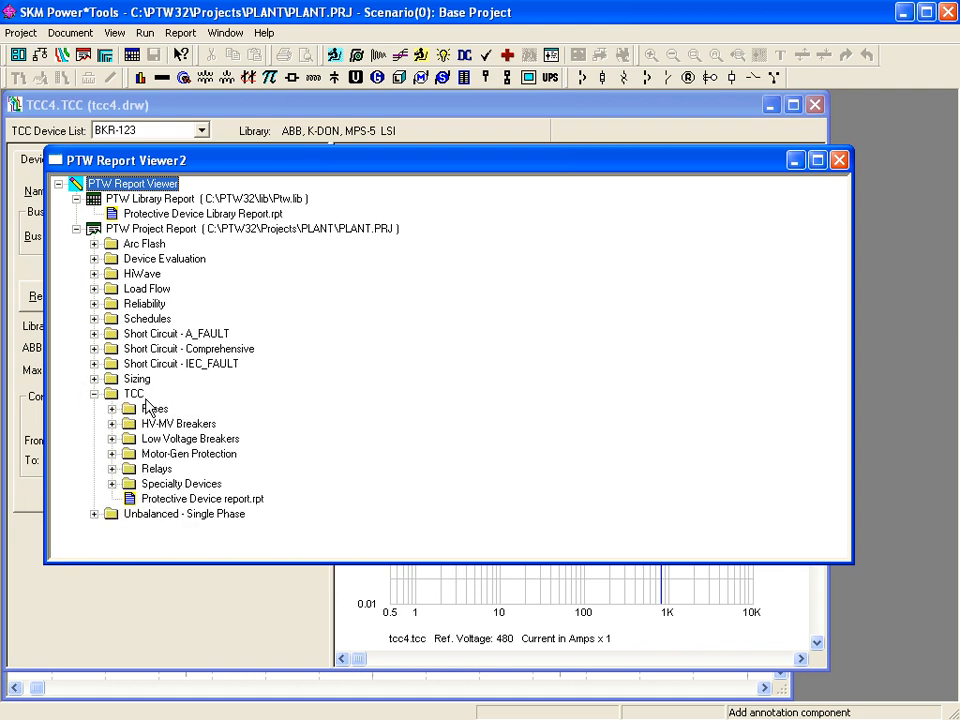
left_click(112, 439)
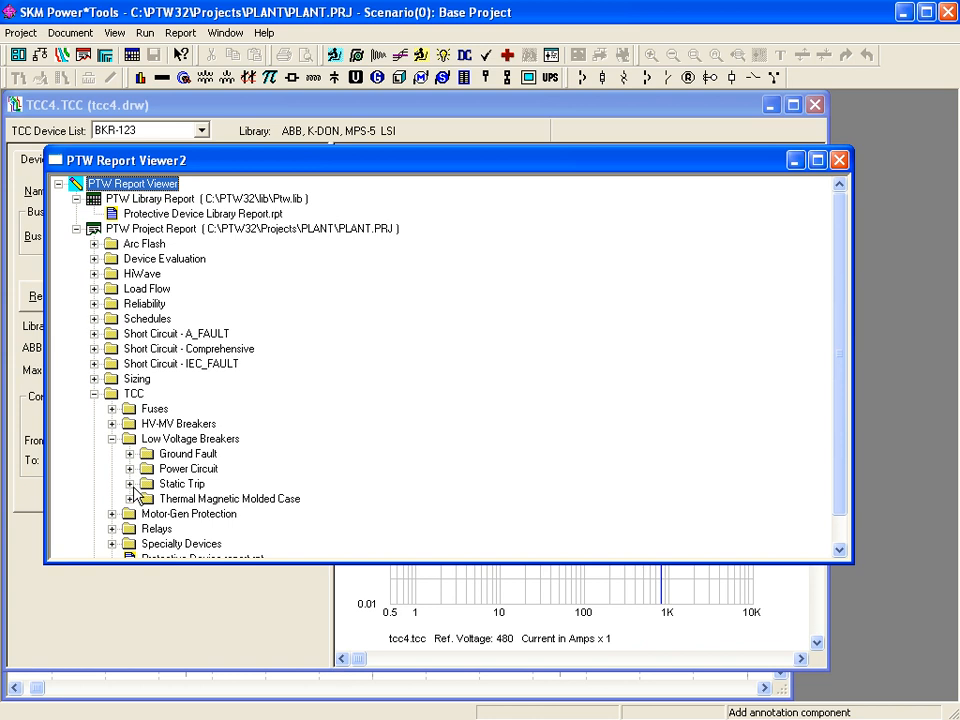
left_click(129, 484)
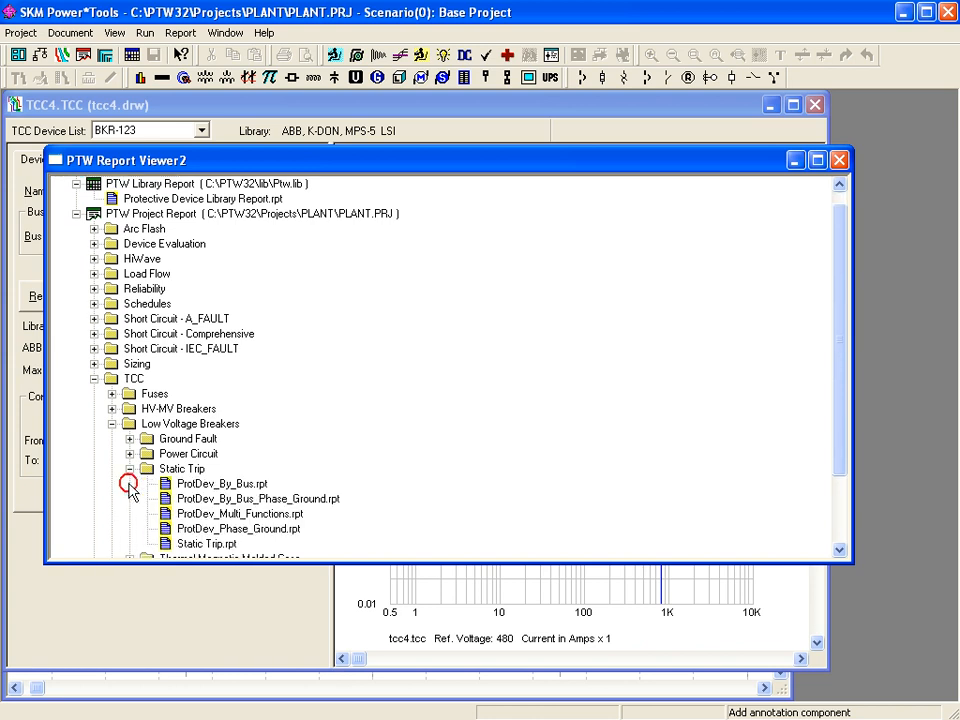
- Preview the ProtDev_Multi_Functions.rpt breaker settings report and start exporting it
double_click(173, 515)
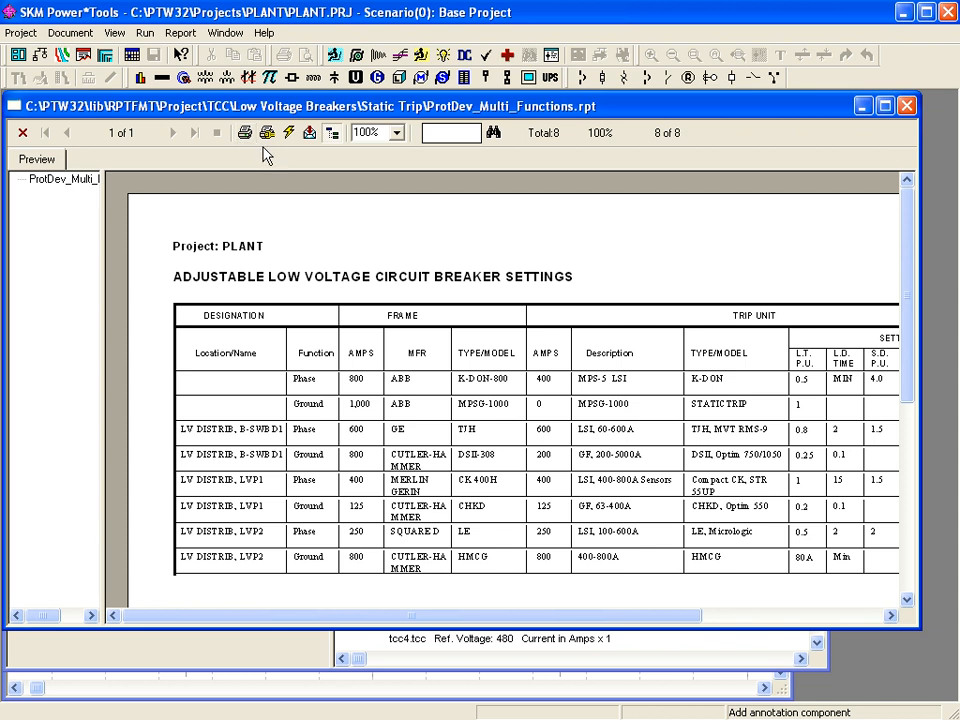
left_click(309, 136)
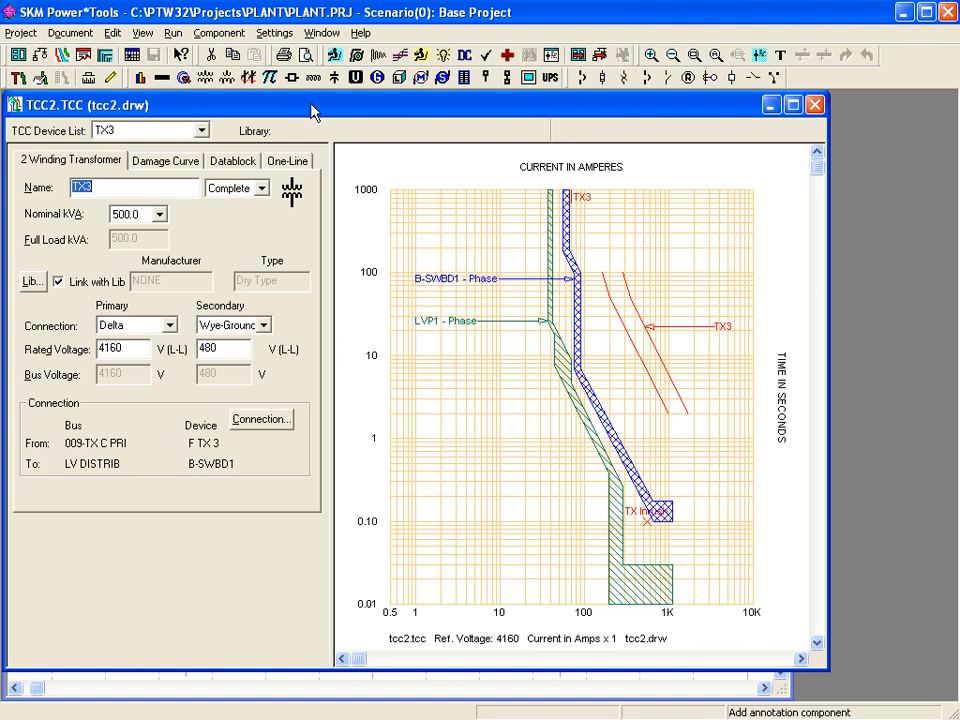
- Try the print and export commands for the tcc2 plot, then open the Form Layout editor
left_click(80, 37)
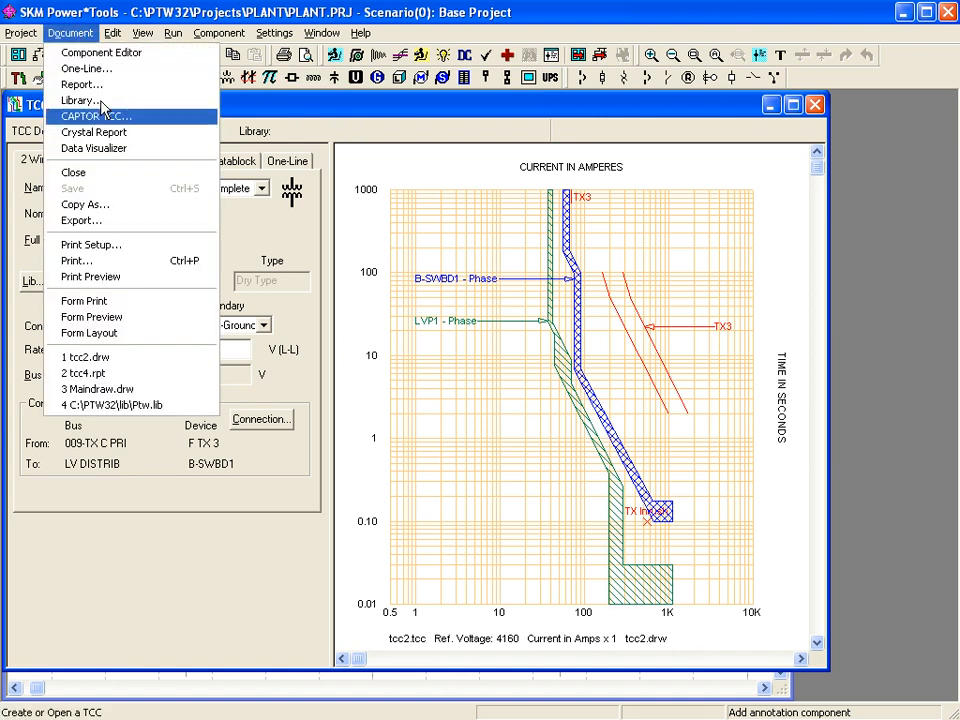
left_click(120, 263)
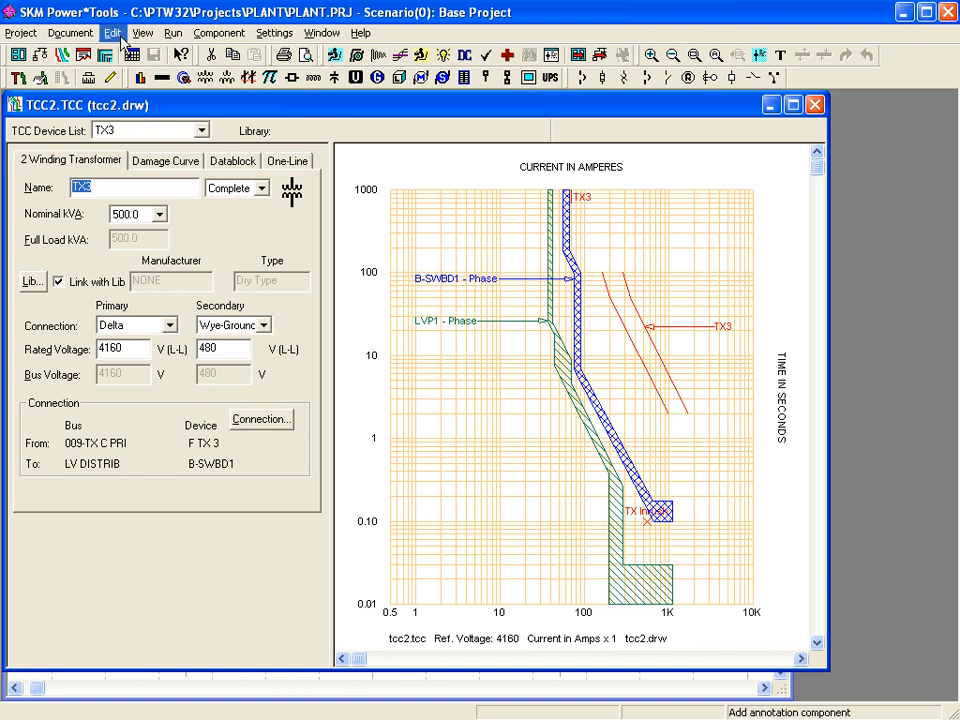
left_click(70, 33)
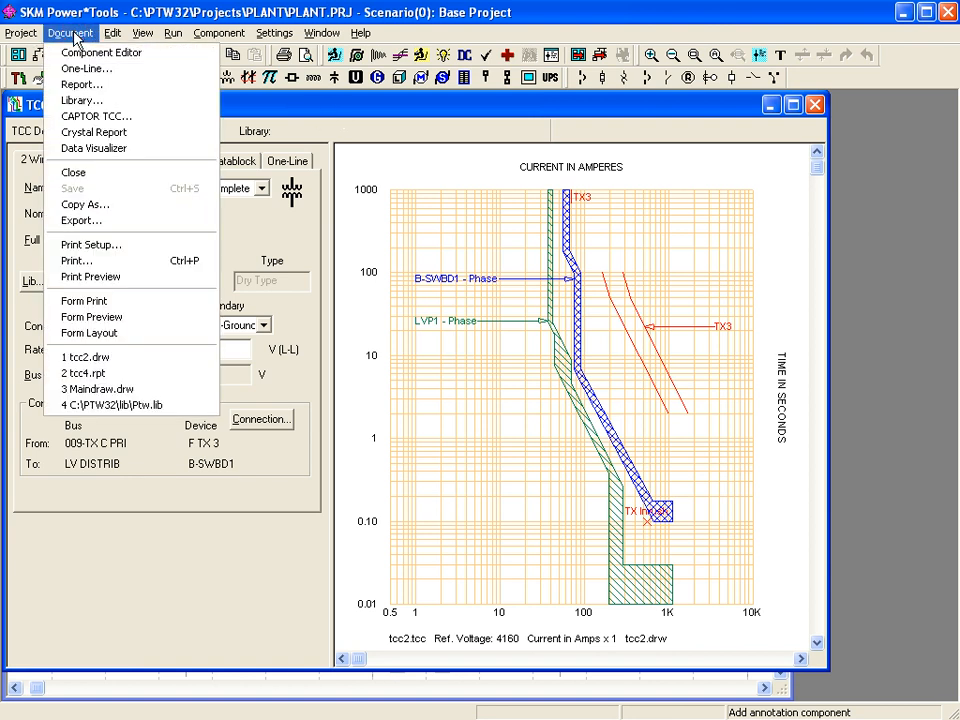
left_click(117, 220)
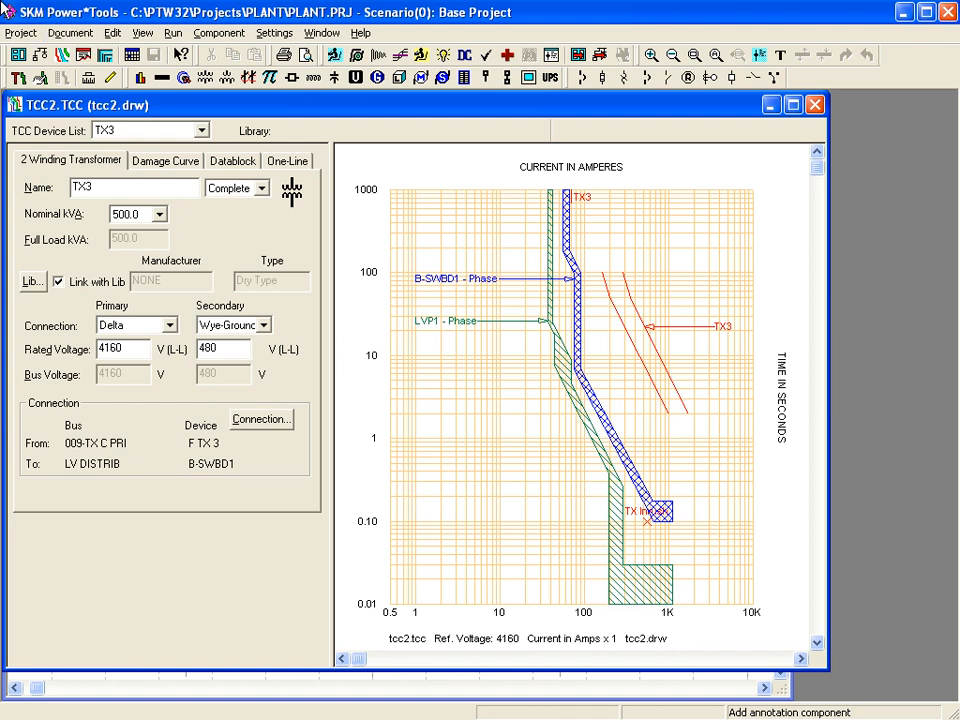
left_click(72, 32)
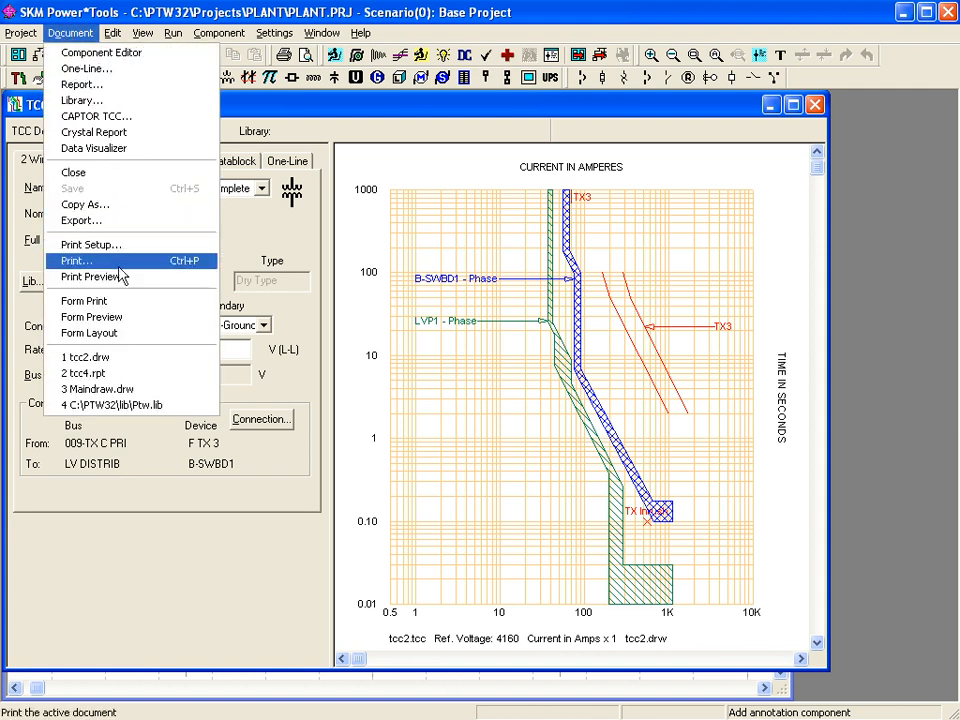
left_click(128, 334)
- Select the TCC & One-Line 8 1/2 x 11 Landscape form and review its Page, Areas and One-Line tabs
left_click(497, 312)
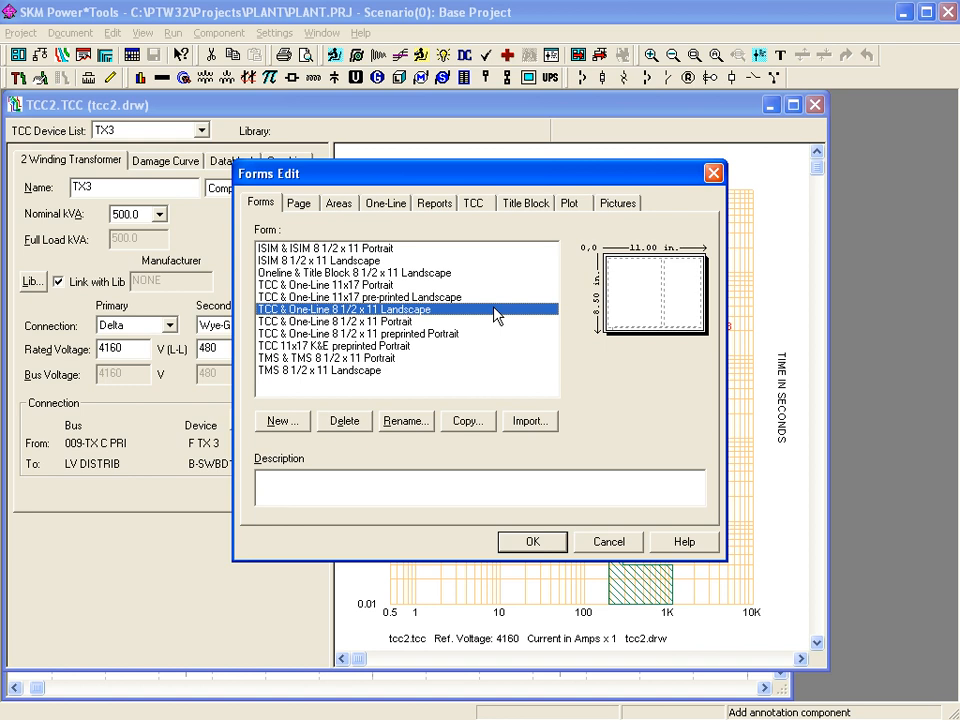
left_click(302, 203)
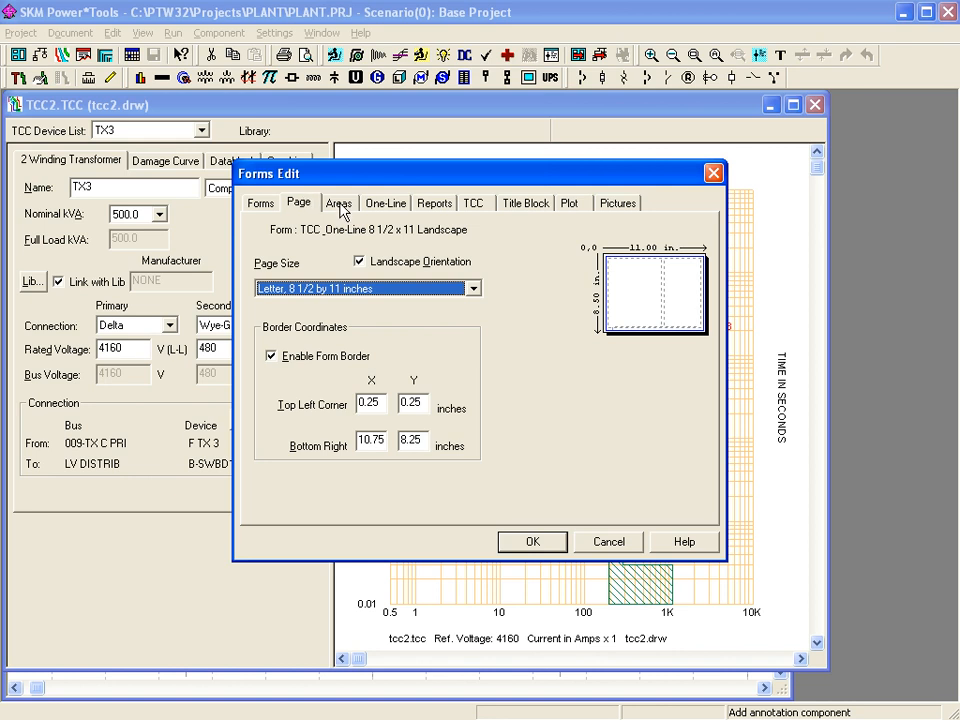
left_click(338, 205)
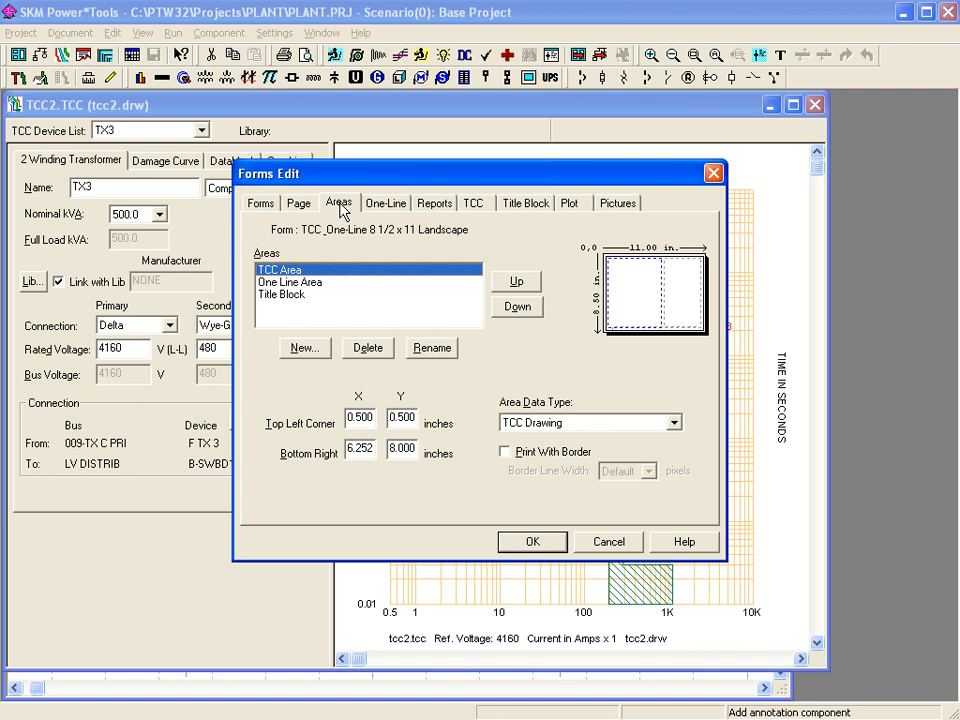
left_click(340, 204)
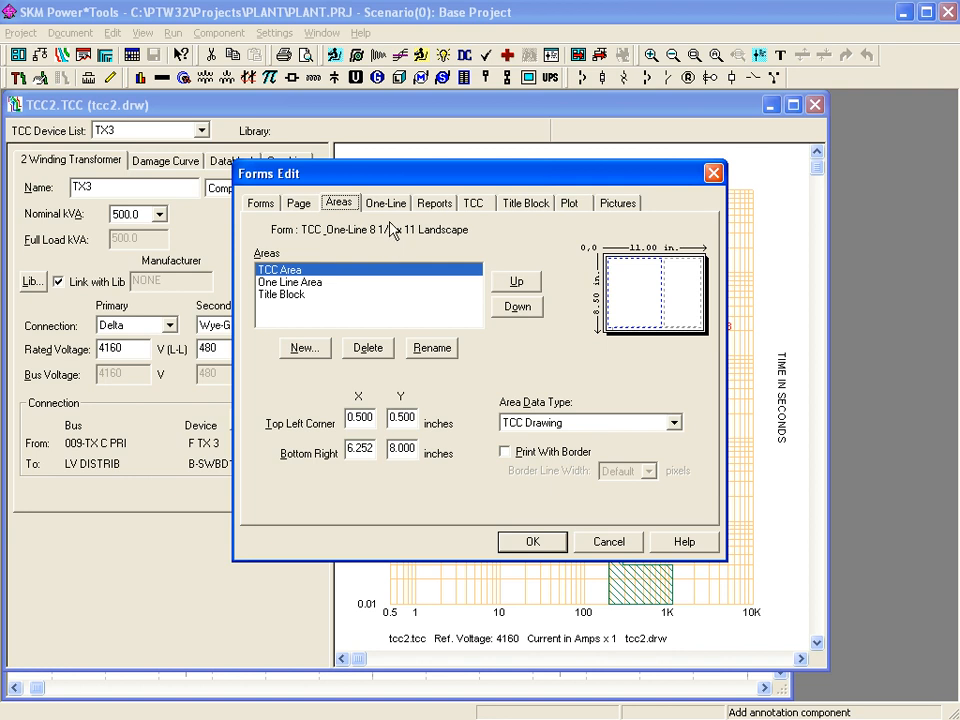
left_click(385, 204)
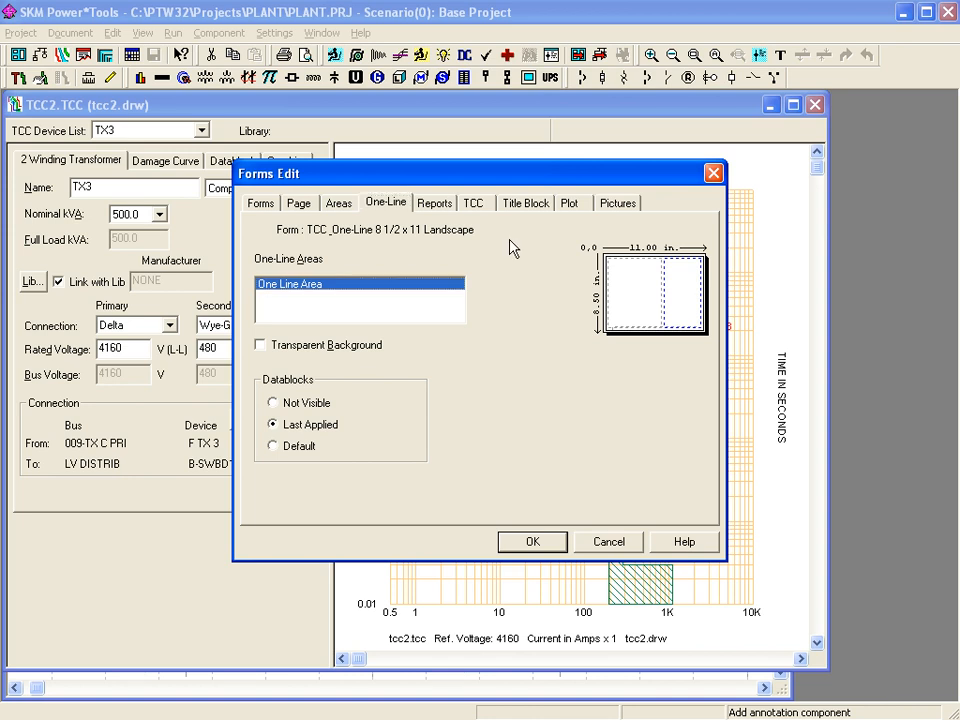
- Check the form's TCC options, keeping grid density at 10 Ticks/Decade, then view its Title Block settings
left_click(477, 201)
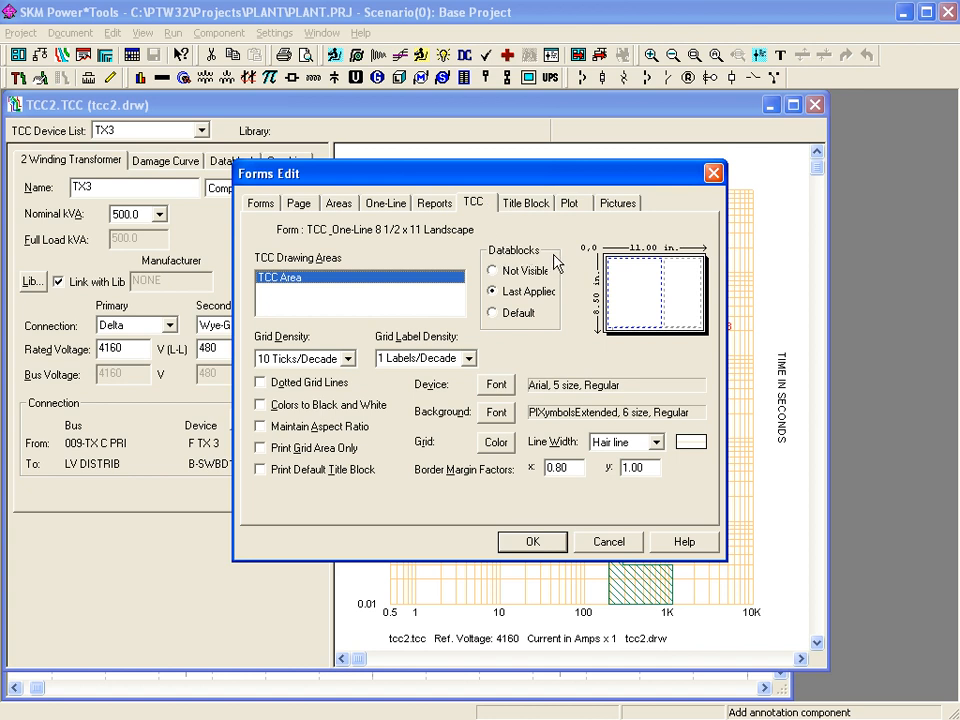
left_click(347, 359)
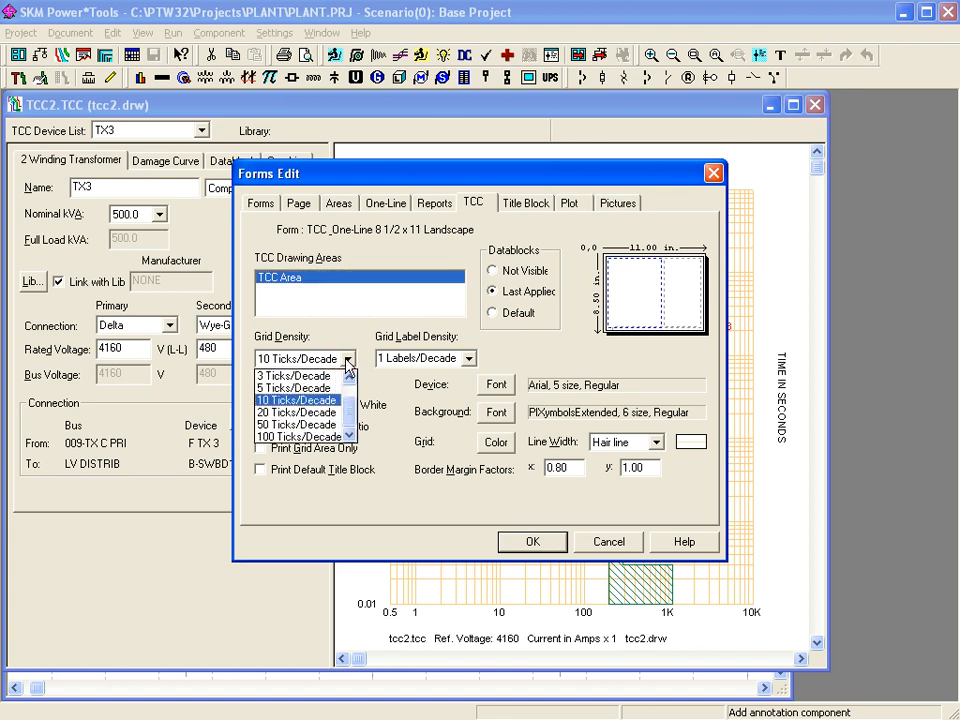
left_click(347, 362)
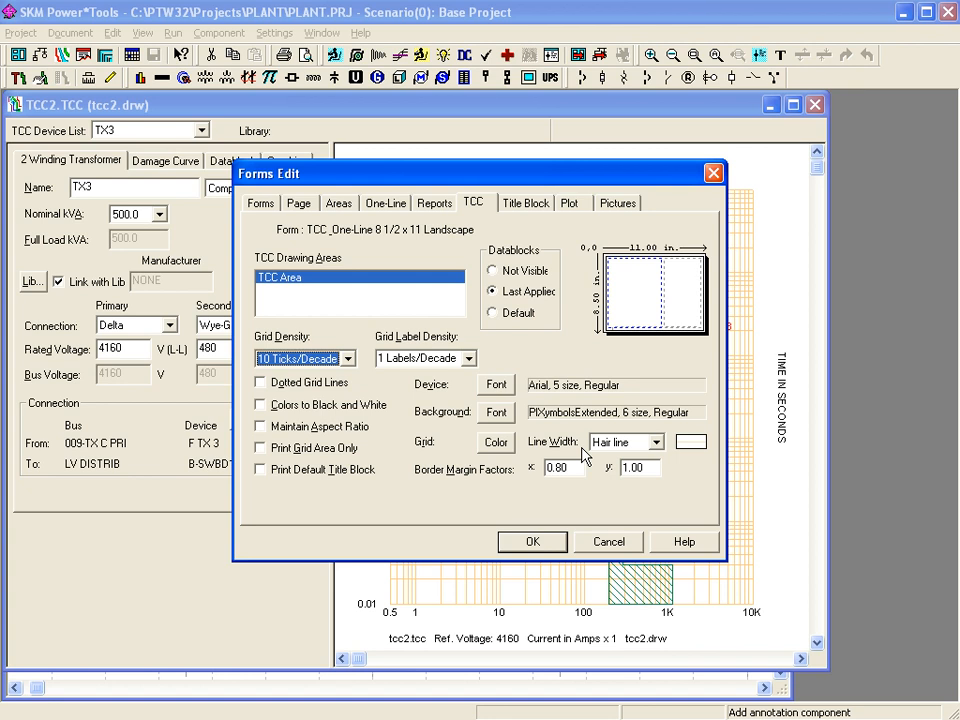
left_click(529, 206)
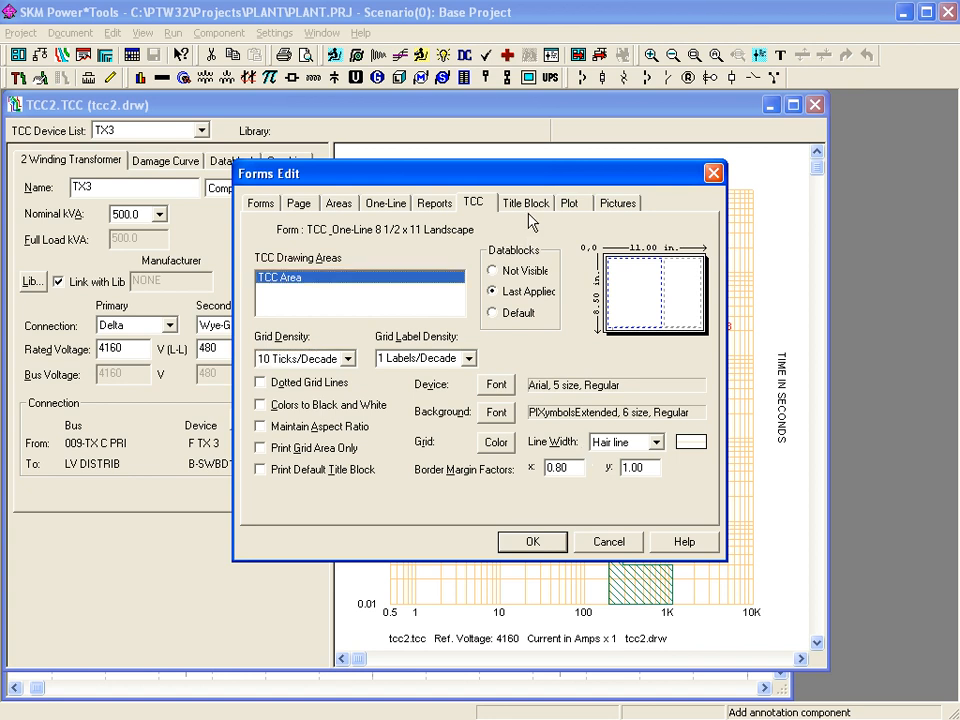
left_click(527, 202)
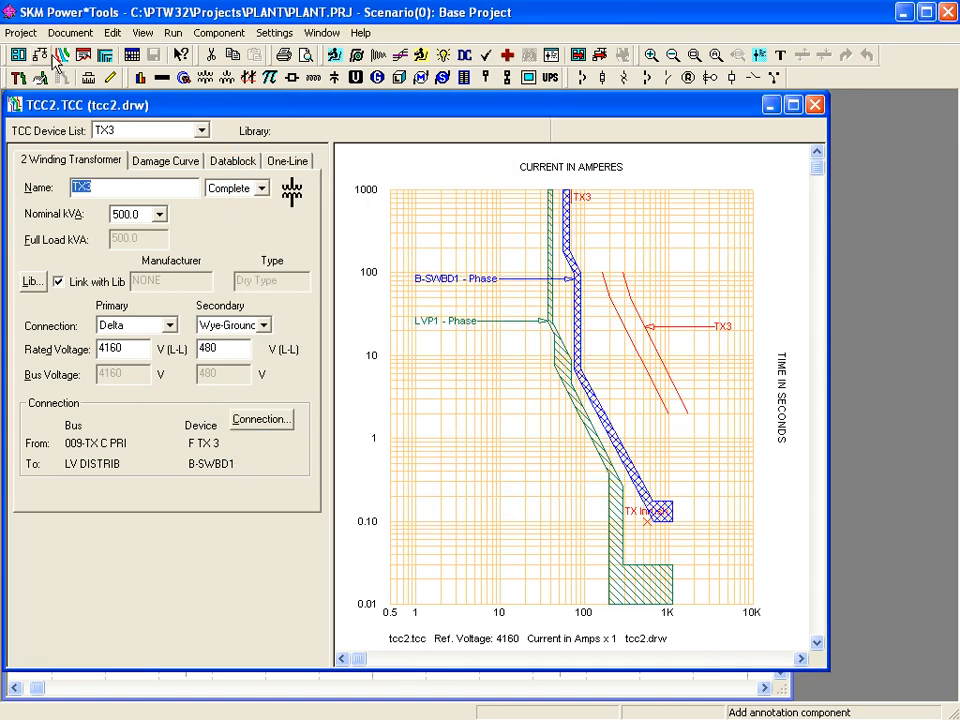
- Preview printing the tcc2 plot with the Form Print command
left_click(68, 33)
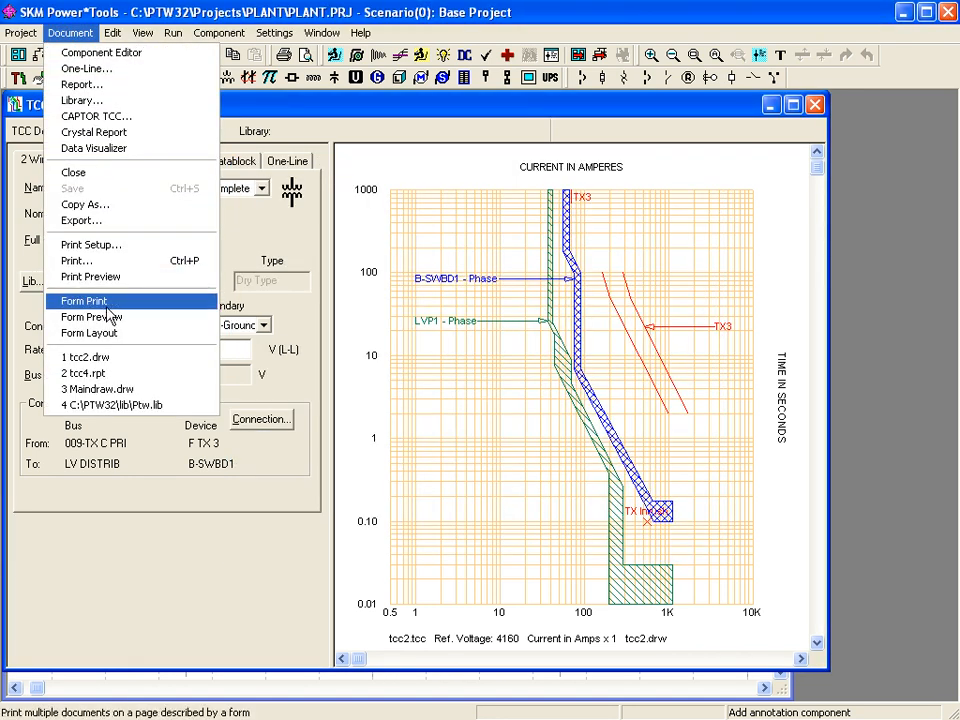
left_click(110, 316)
left_click(500, 515)
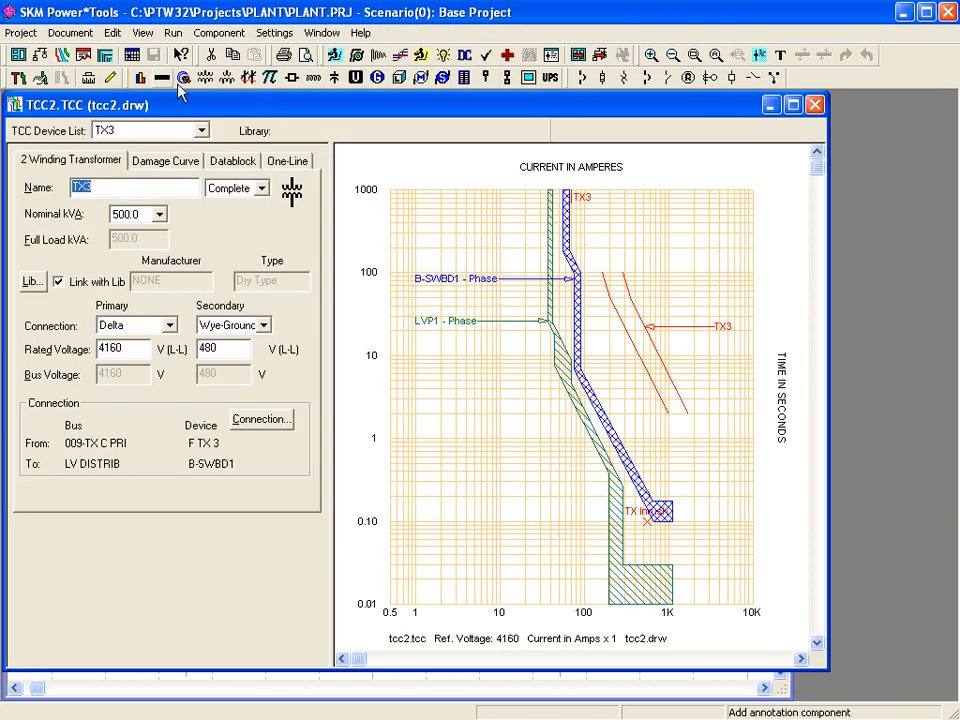
- Set up a Group Print of several TCC files on the 8 1/2 x 11 Landscape form
left_click(72, 36)
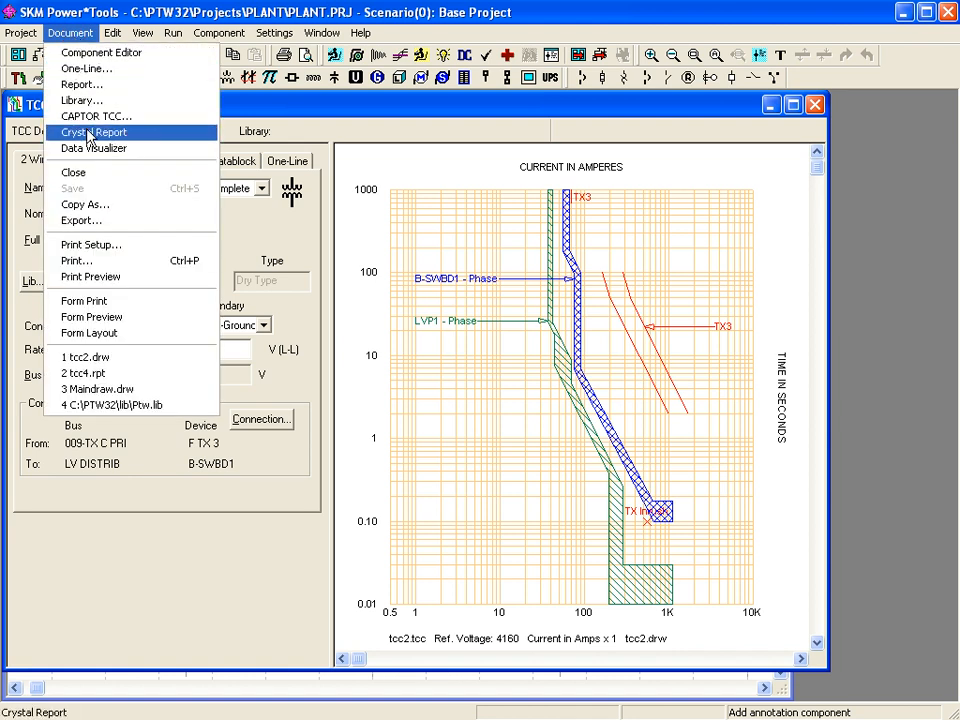
left_click(99, 303)
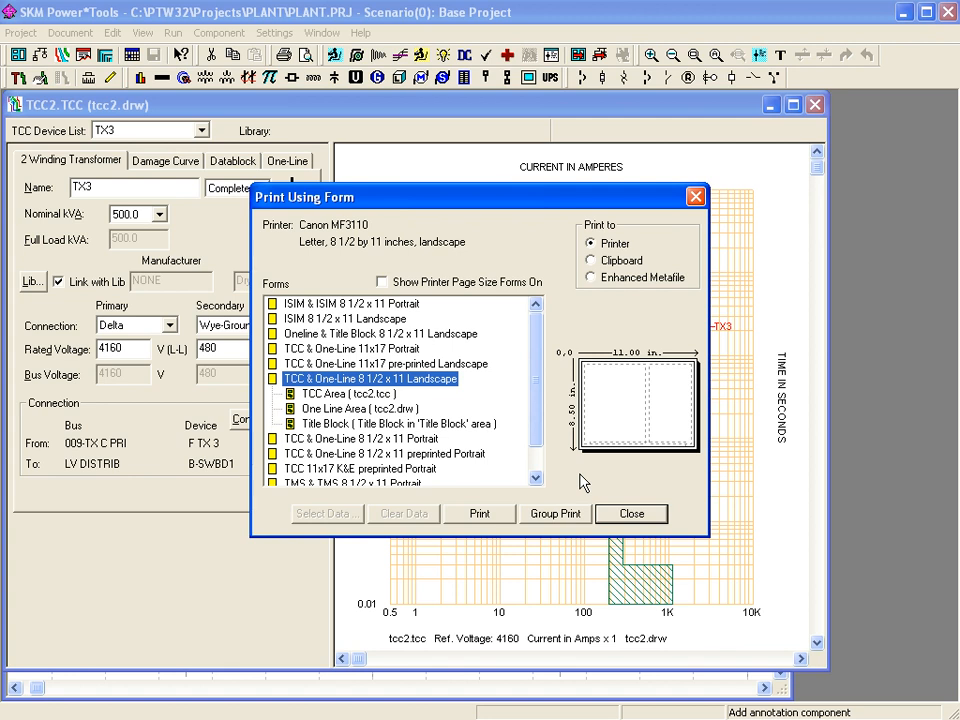
left_click(552, 514)
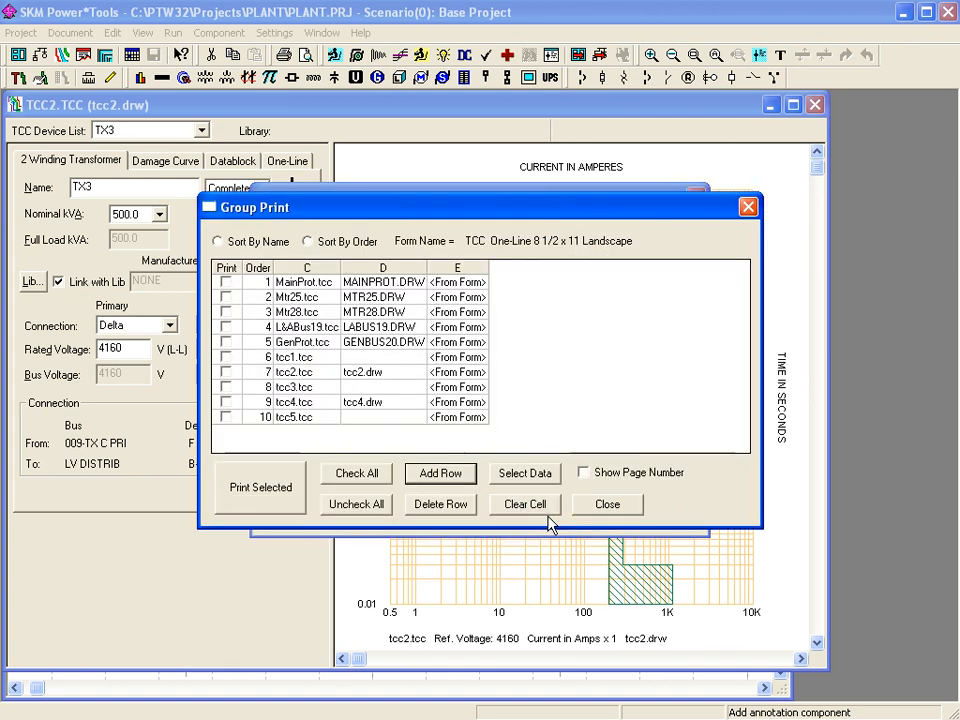
- Tick MainProt.tcc and Mtr25.tcc, then Check All ten TCC files in the Group Print list
left_click(226, 282)
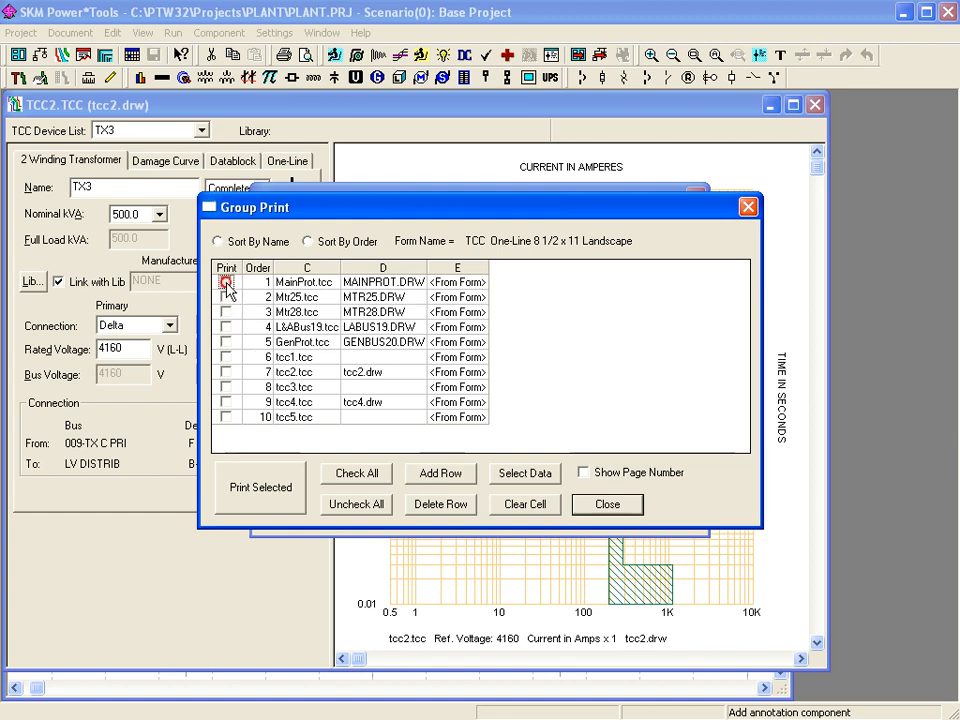
left_click(226, 297)
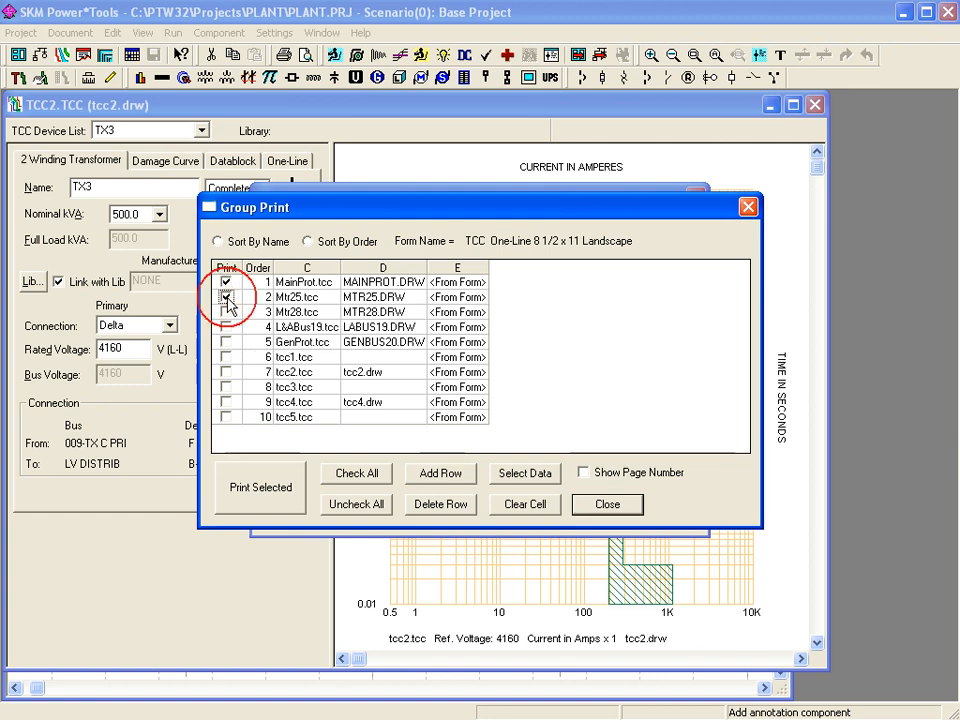
left_click(342, 477)
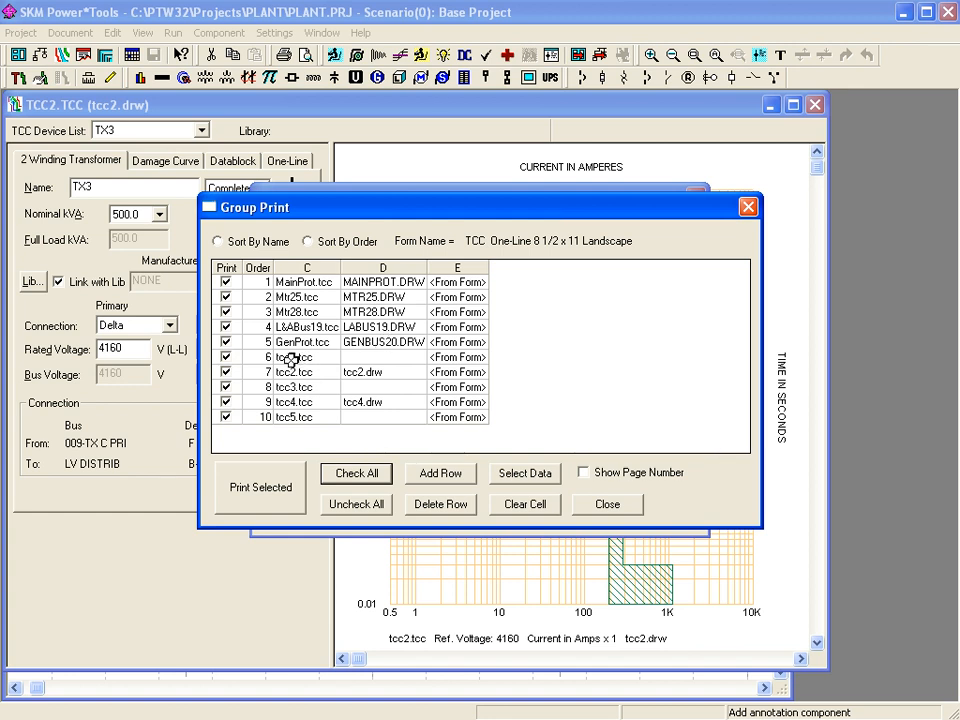
left_click(378, 359)
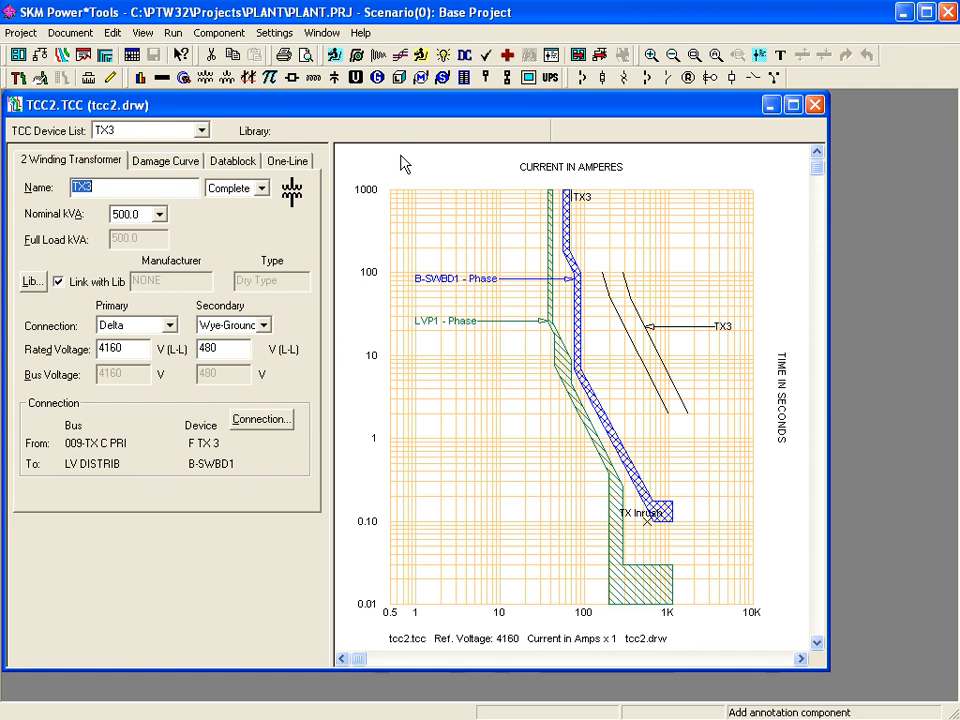
left_click(106, 36)
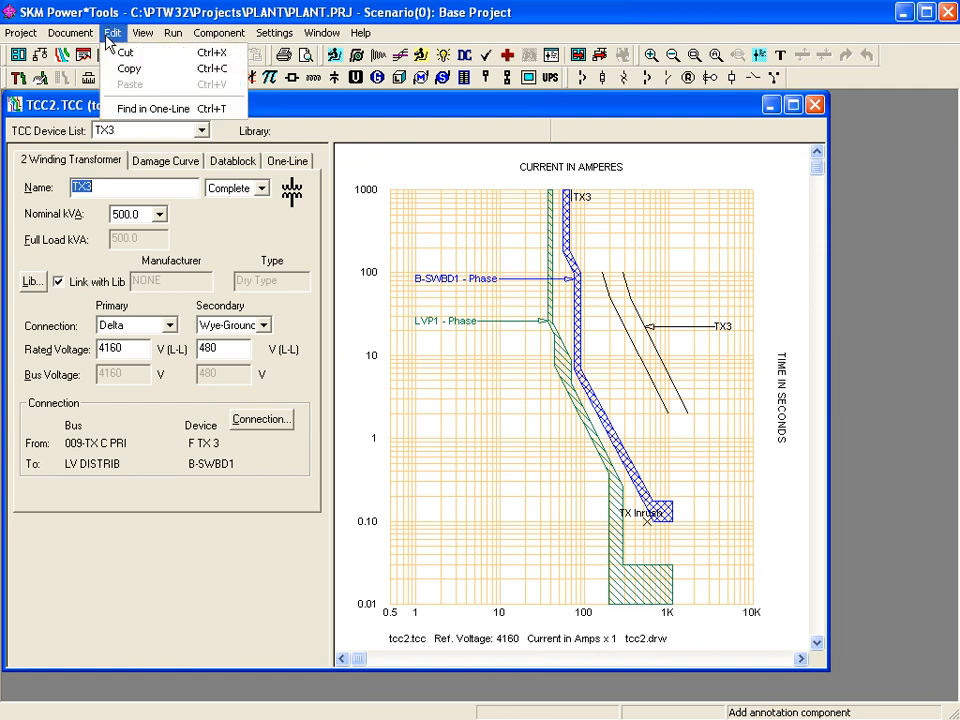
- Use Find in One-Line for TX3 and show it in the Maindraw.drw drawing
left_click(147, 110)
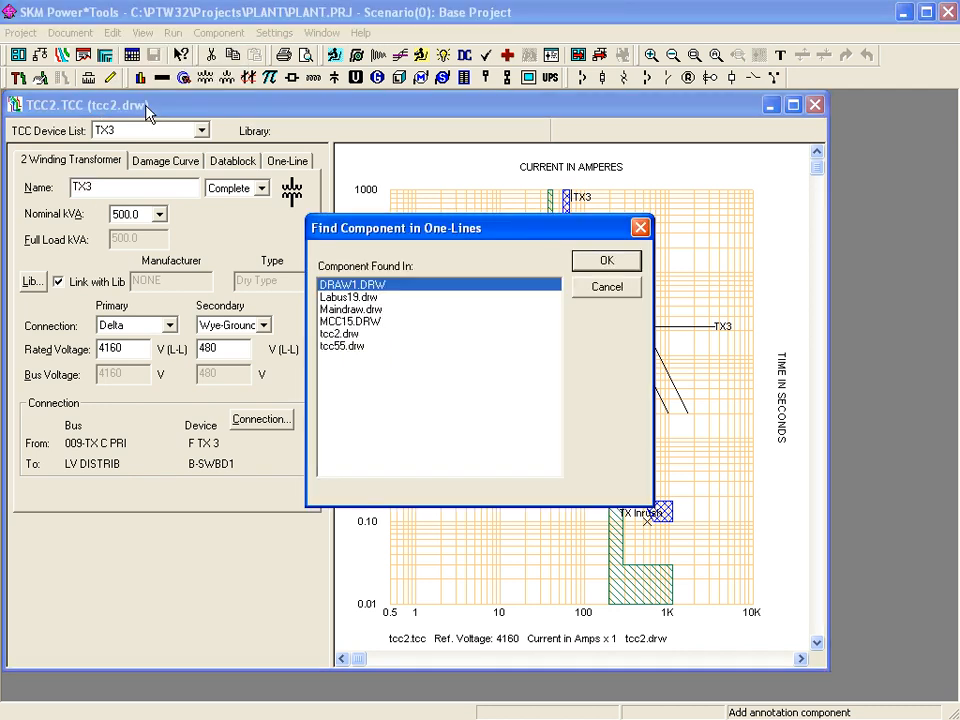
left_click(362, 309)
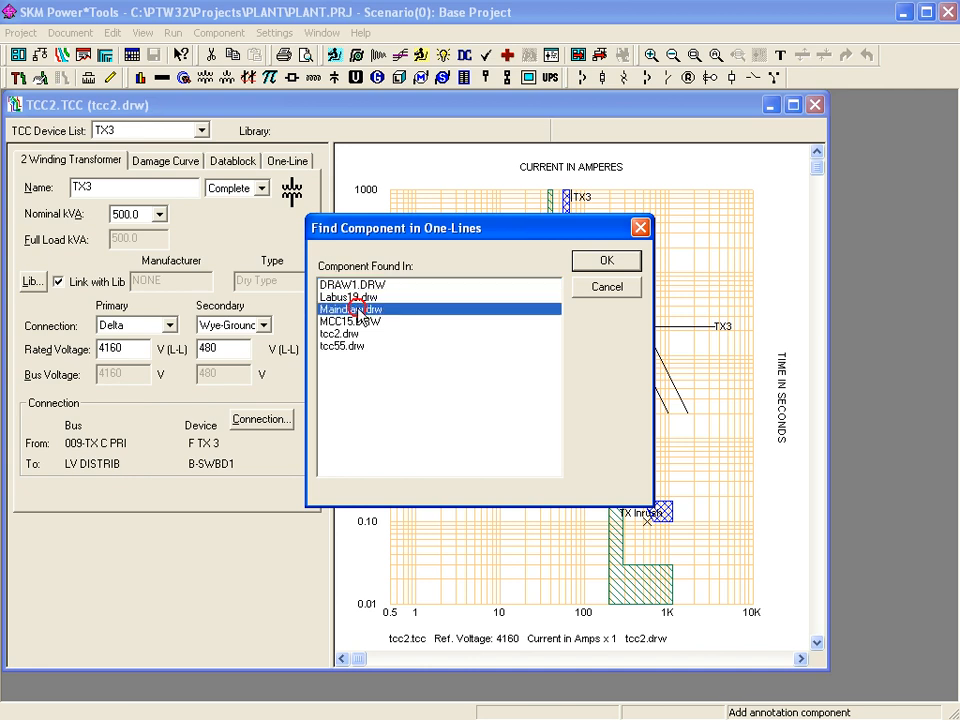
left_click(628, 264)
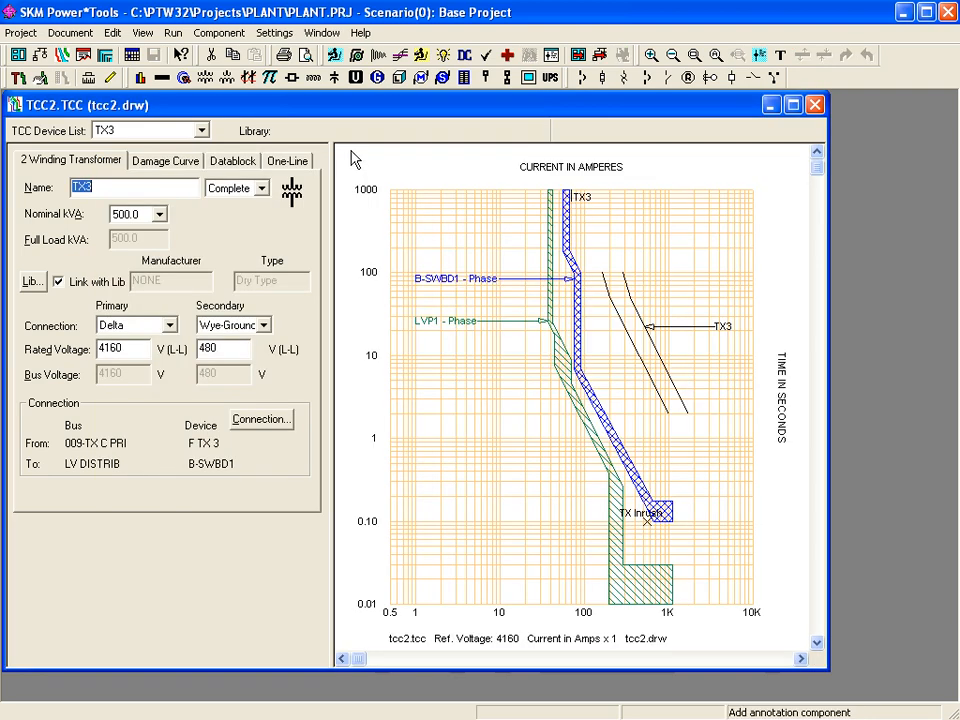
left_click(232, 35)
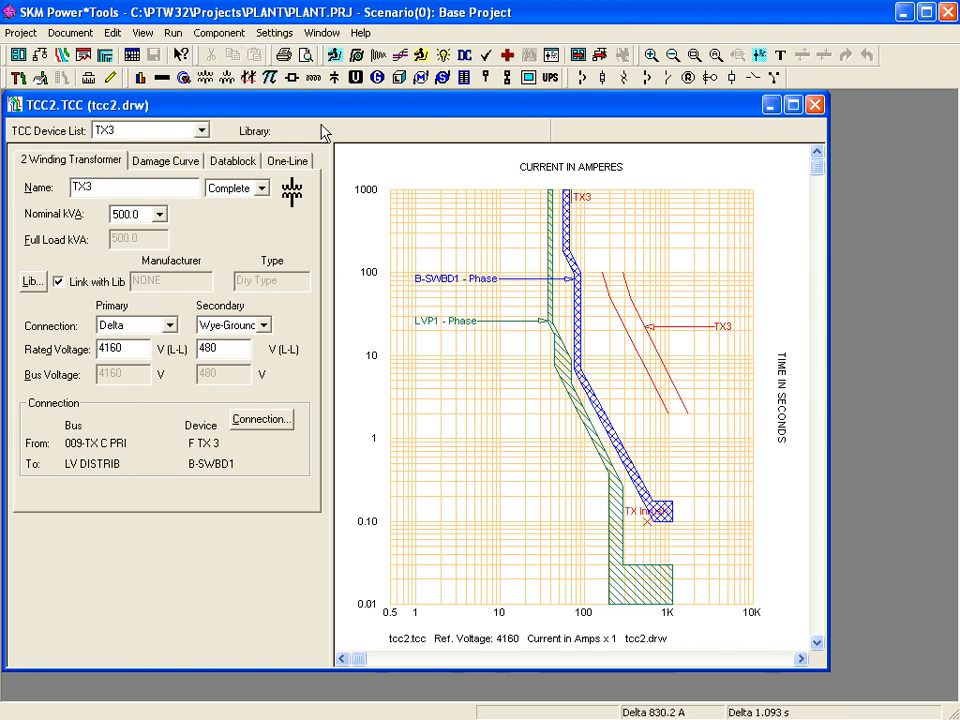
- Add a measurement annotation near 1K A, 0.1 s, spanning 0.070 s
left_click(275, 36)
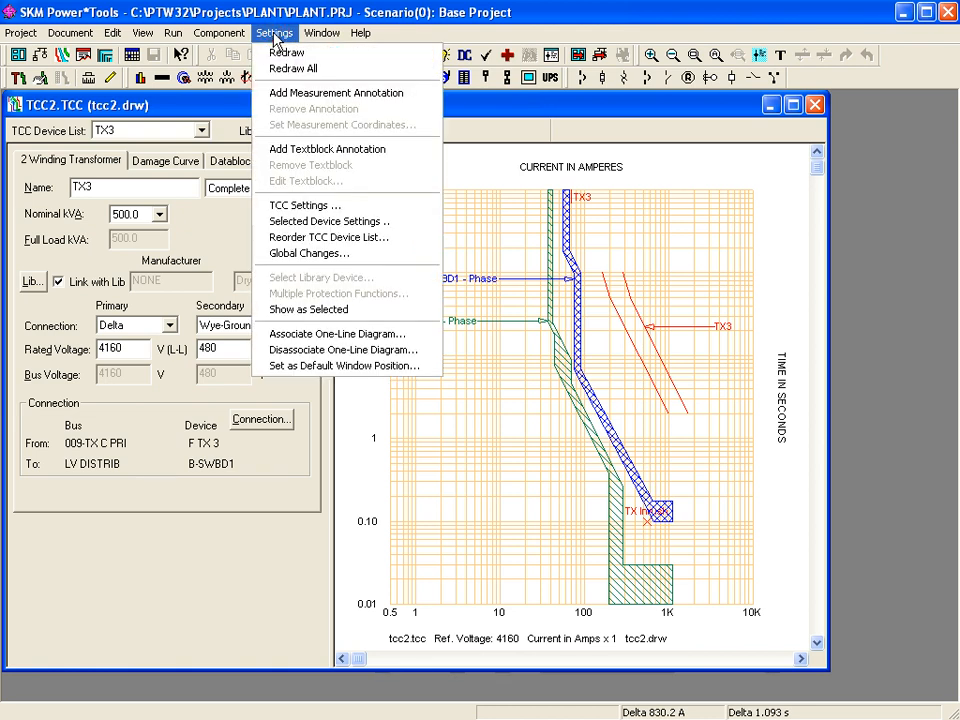
left_click(300, 94)
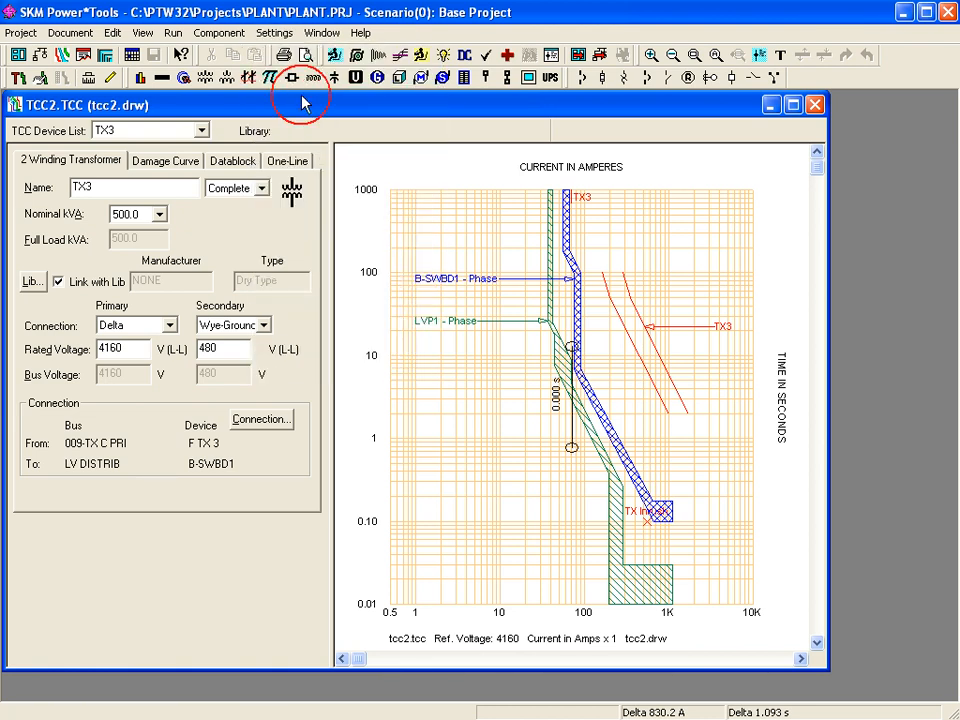
mouse_move(590, 422)
left_mouse_down()
mouse_move(621, 503)
mouse_move(677, 536)
mouse_move(684, 518)
left_mouse_up()
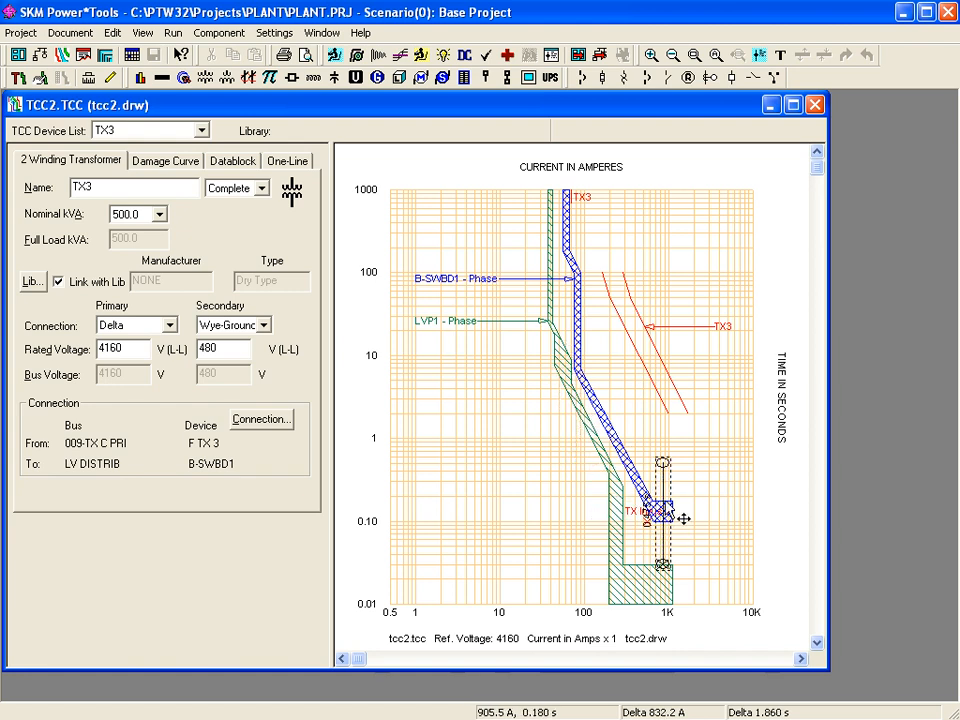
left_click_drag(661, 463, 665, 521)
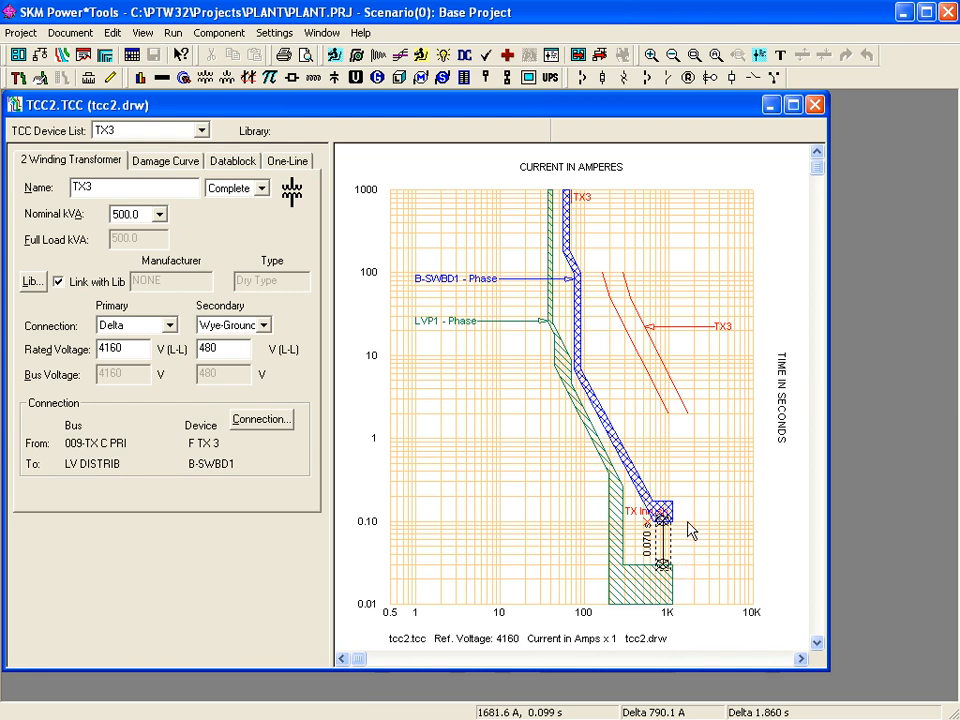
- Cancel the measurement coordinates dialog and remove the measurement annotation from the plot
left_click(276, 33)
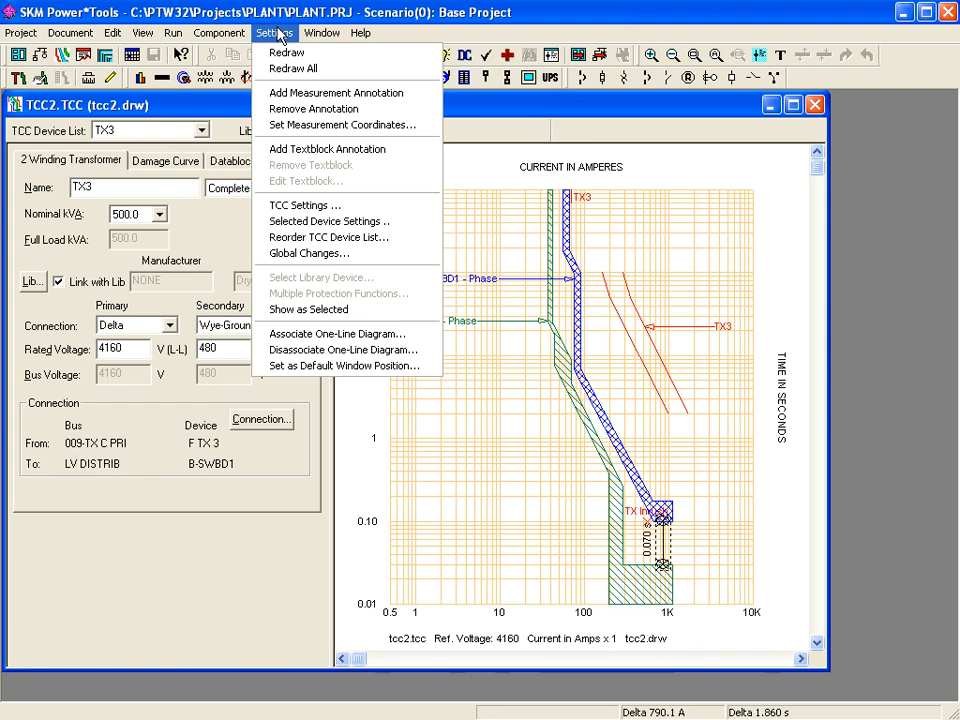
left_click(315, 124)
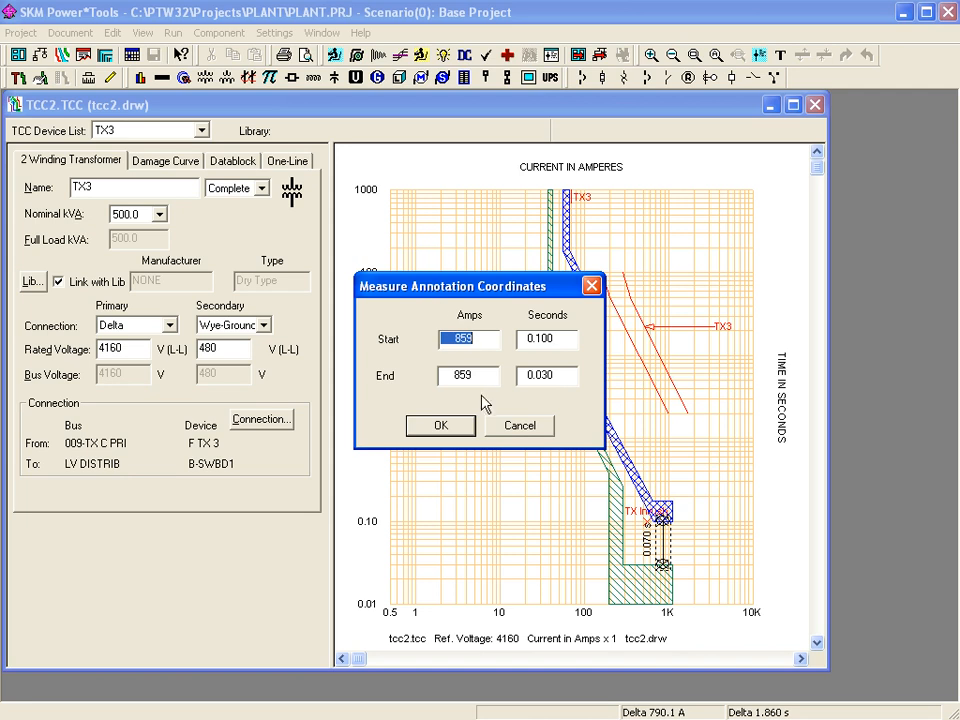
left_click(515, 426)
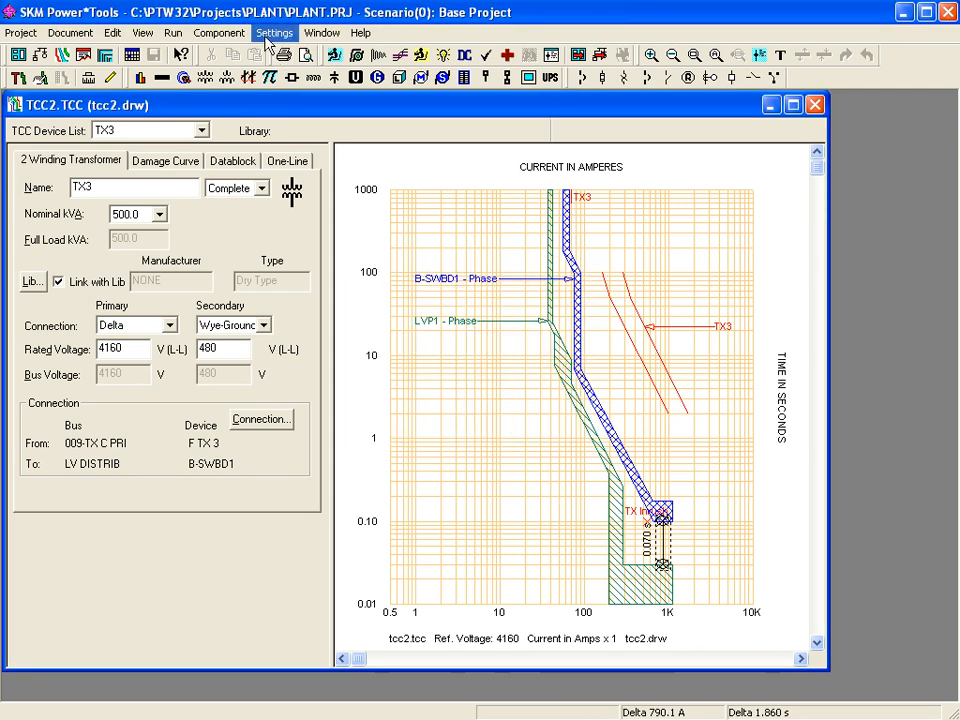
left_click(273, 33)
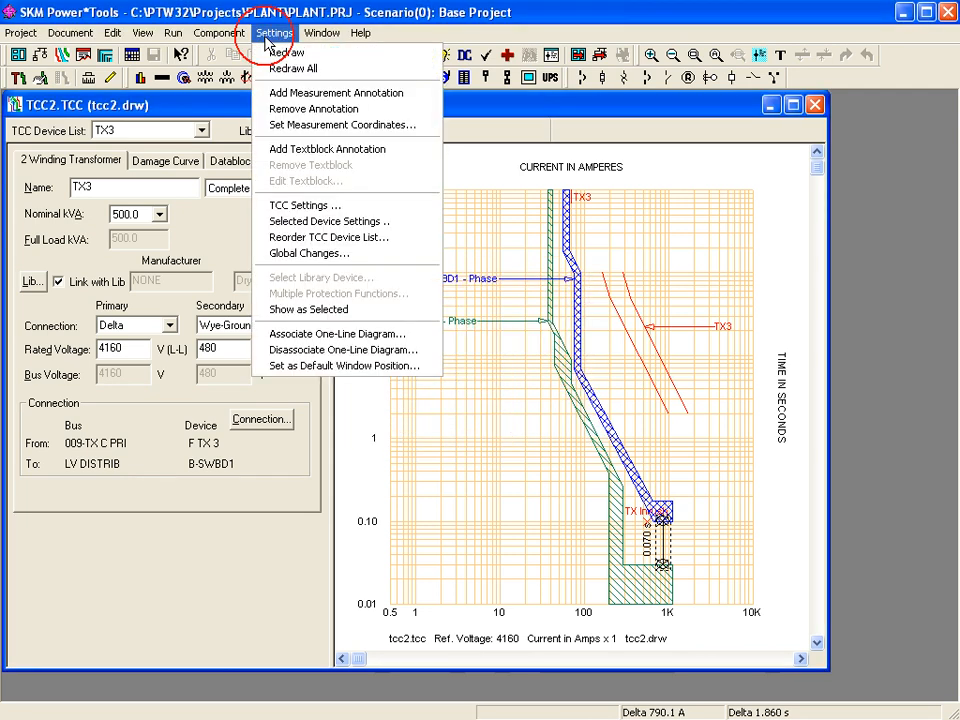
left_click(296, 110)
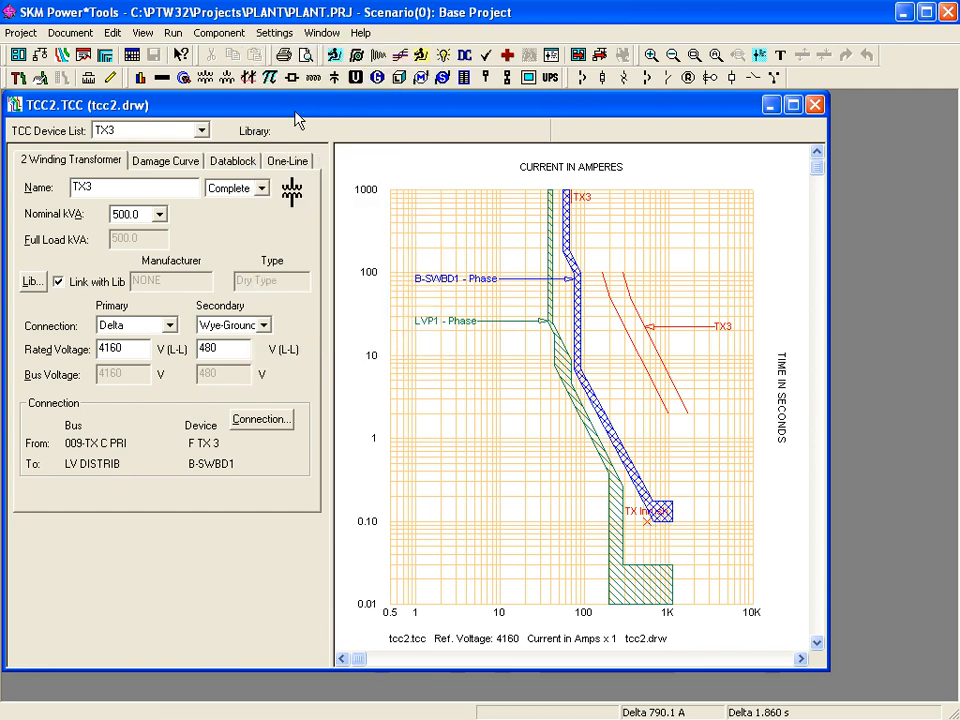
- Add a textblock 'LVP1 is scheduled for replacement' with its arrow pointing at the LVP1 curve
left_click(280, 33)
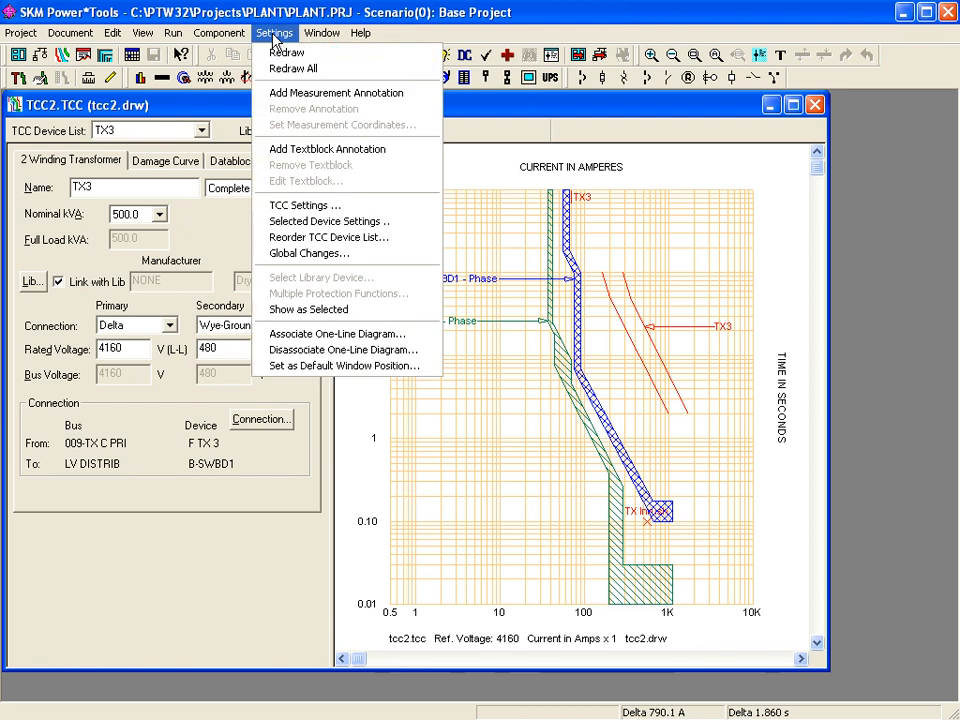
left_click(345, 149)
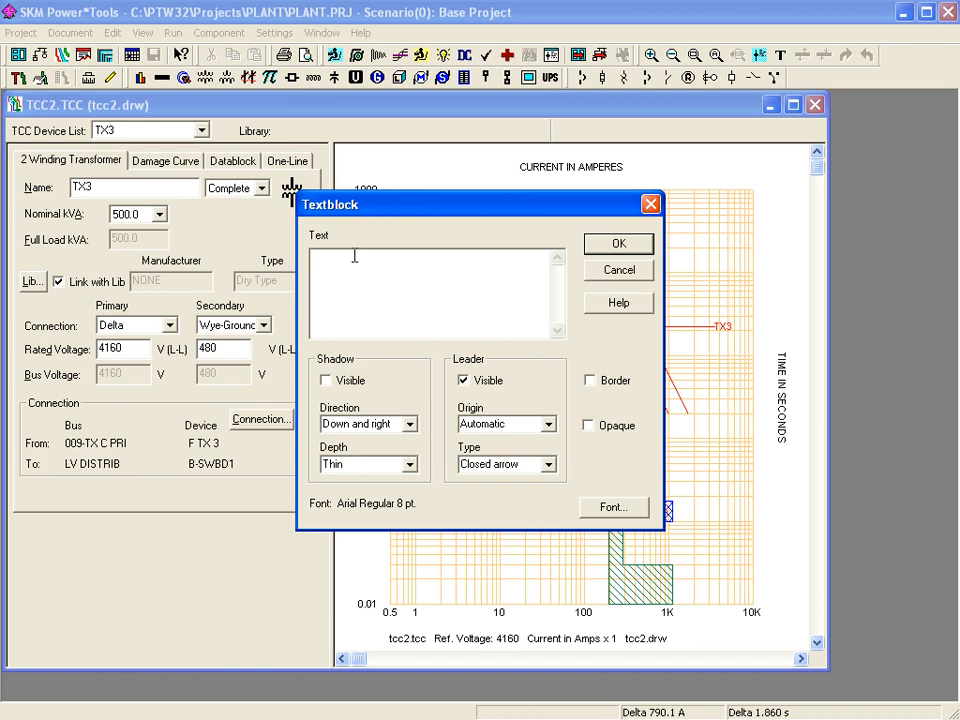
type("LVP1 is scheduled for replacement")
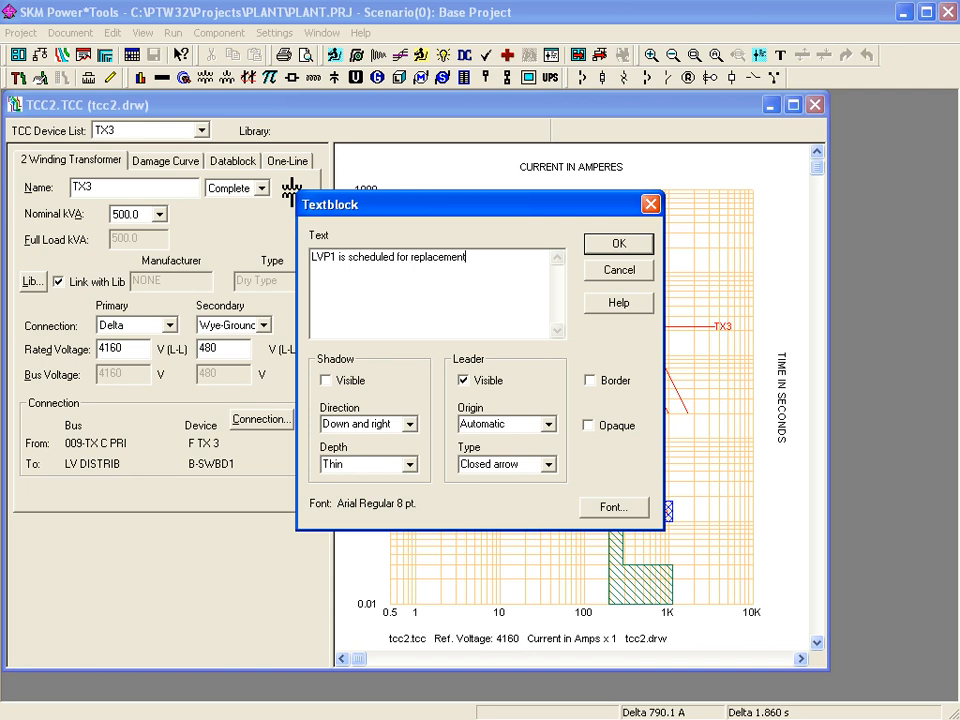
left_click(619, 244)
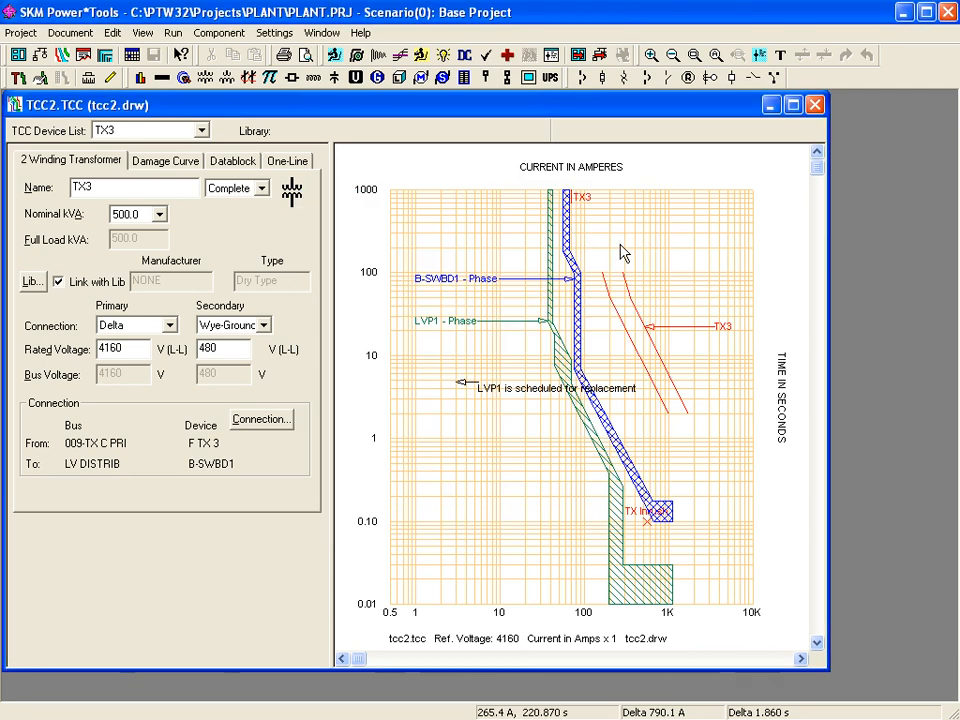
left_click_drag(520, 390, 439, 497)
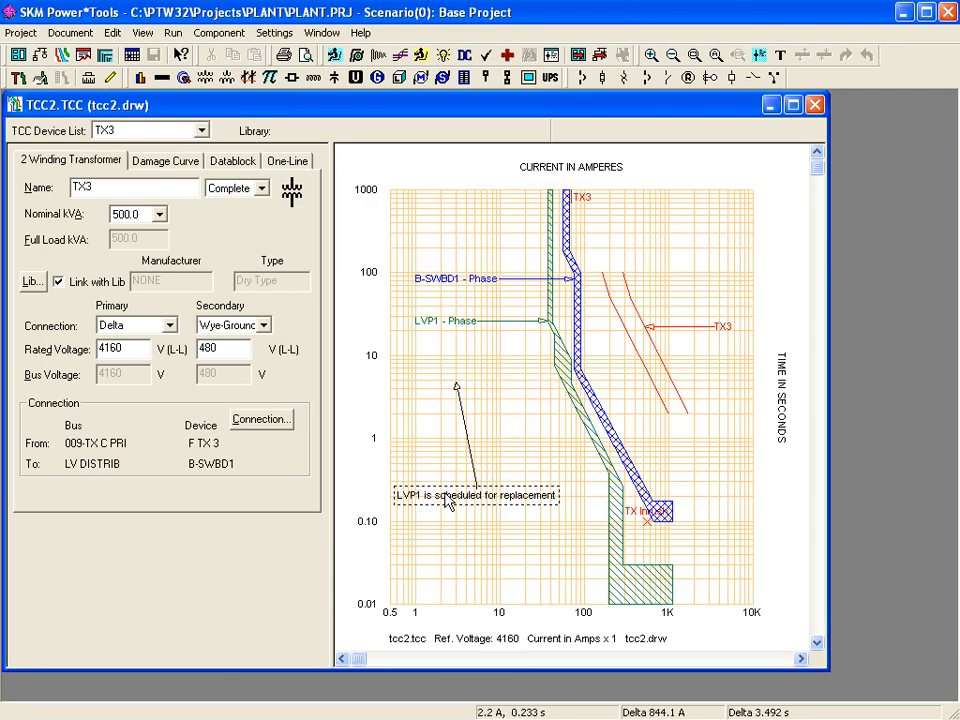
left_click_drag(458, 385, 590, 455)
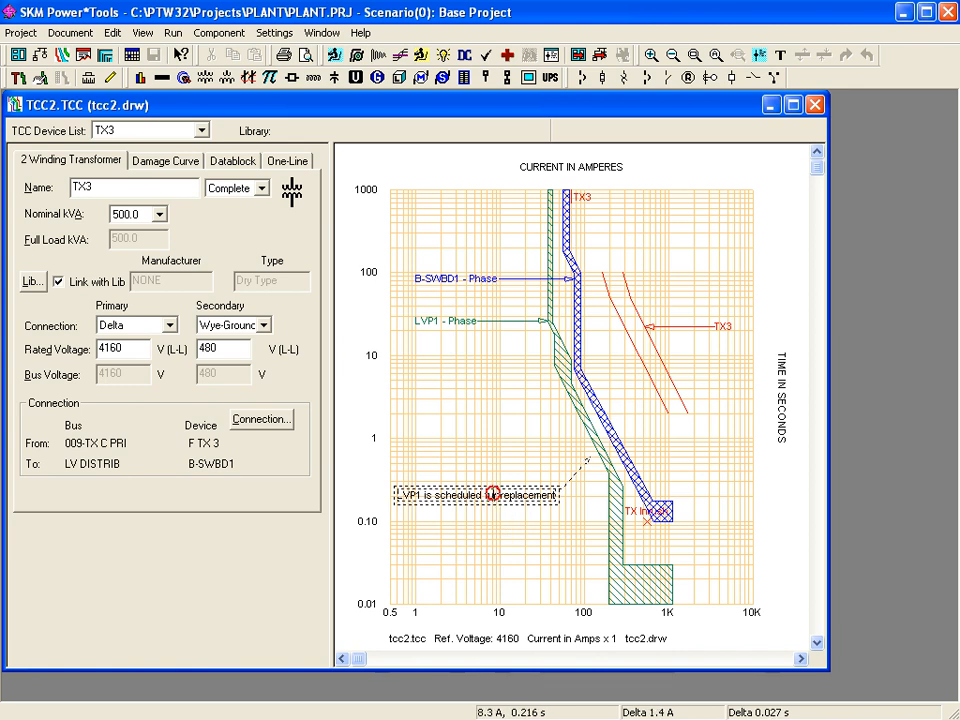
- Give the LVP1 replacement note a border and an opaque background
double_click(492, 497)
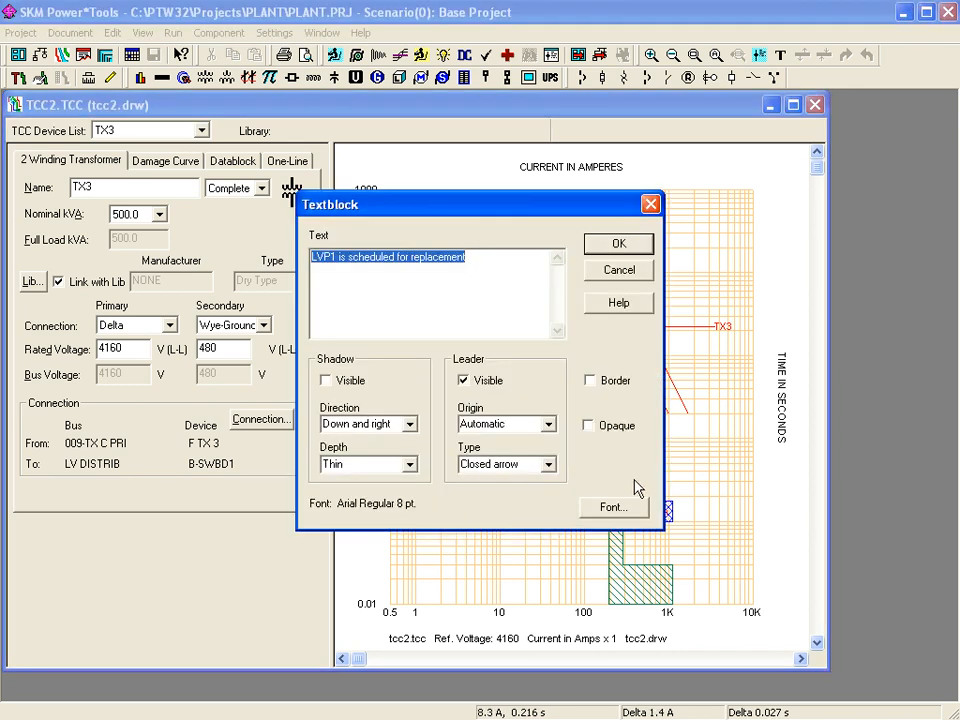
left_click(593, 385)
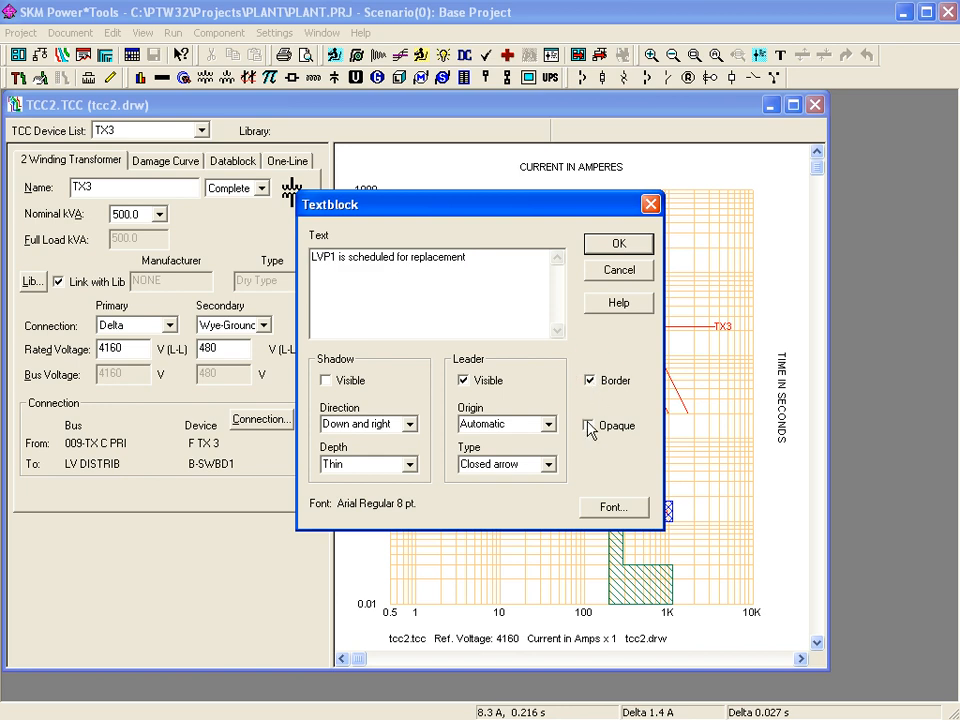
left_click(589, 426)
left_click(621, 247)
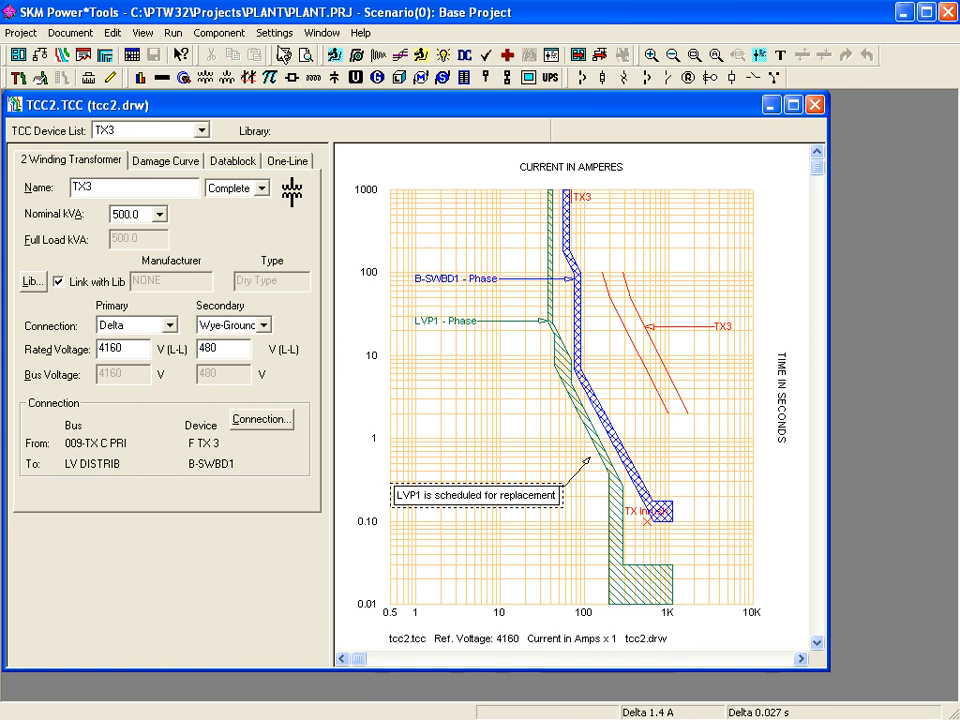
left_click(274, 33)
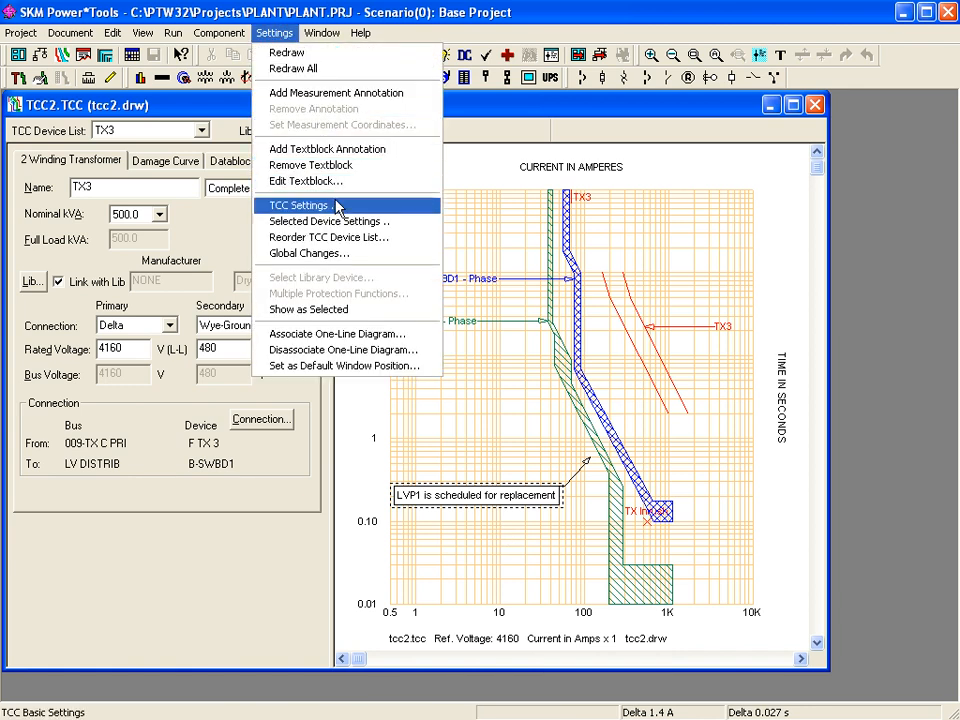
- Open TCC Settings for tcc2 and view the Fault Current tab (Study Result, InitSym RMS 3P)
left_click(274, 205)
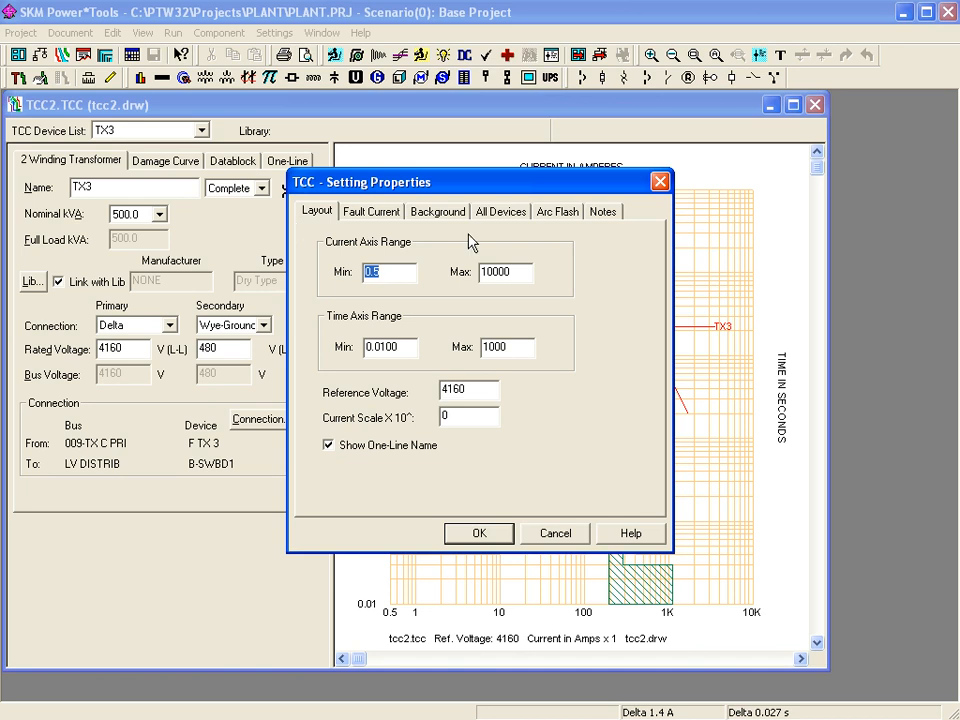
left_click(369, 214)
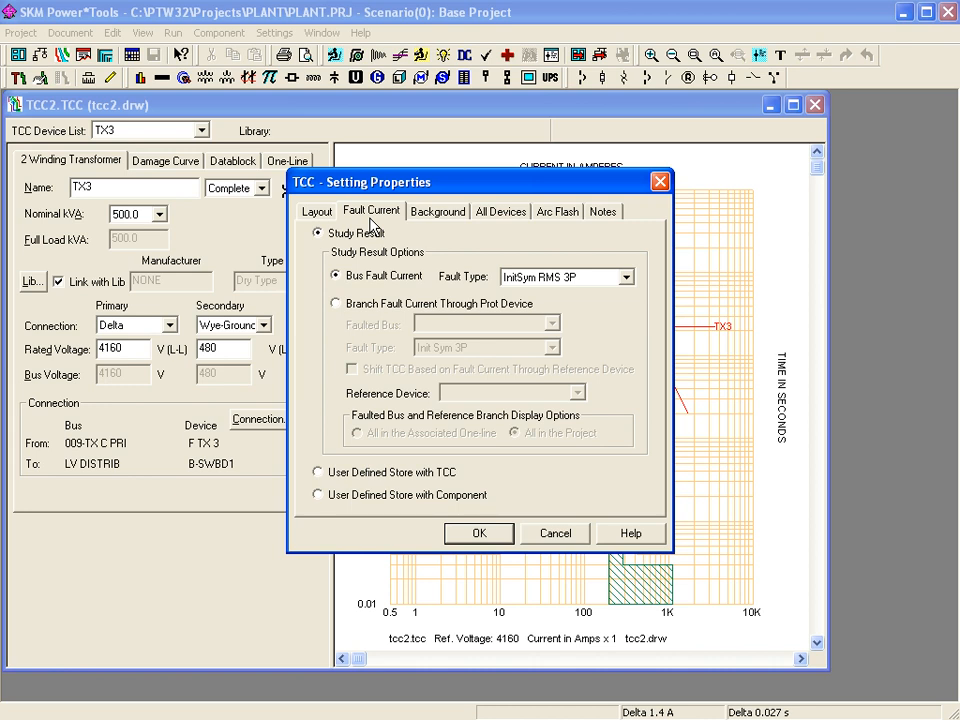
- Switch the fault current to User Defined Store with TCC with InitSym RMS 3P, then view the Background settings
left_click(335, 304)
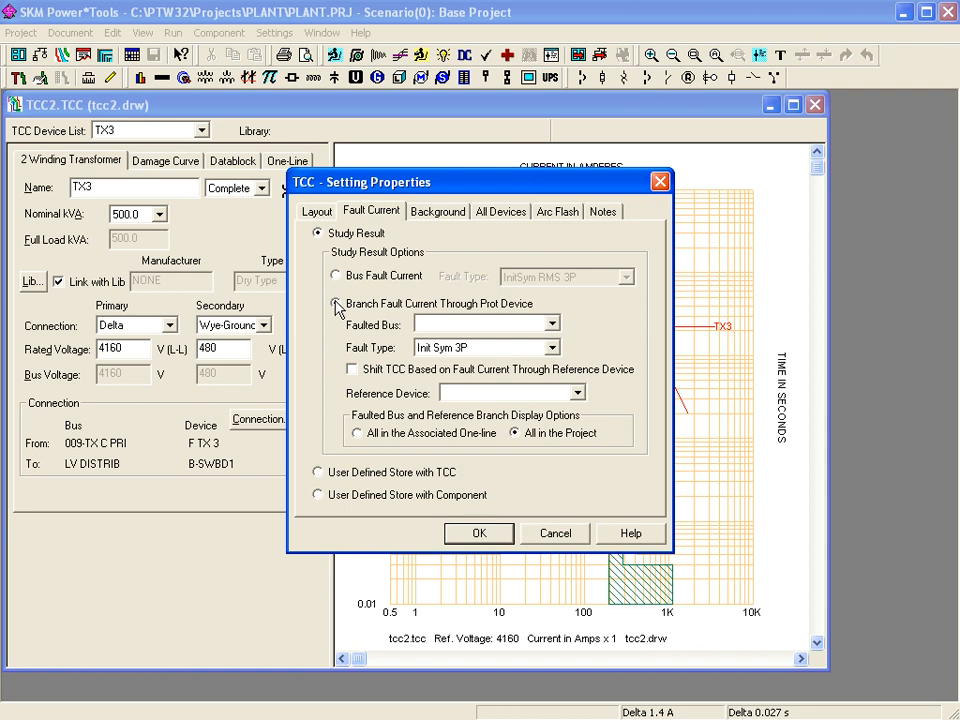
left_click(336, 303)
left_click(336, 277)
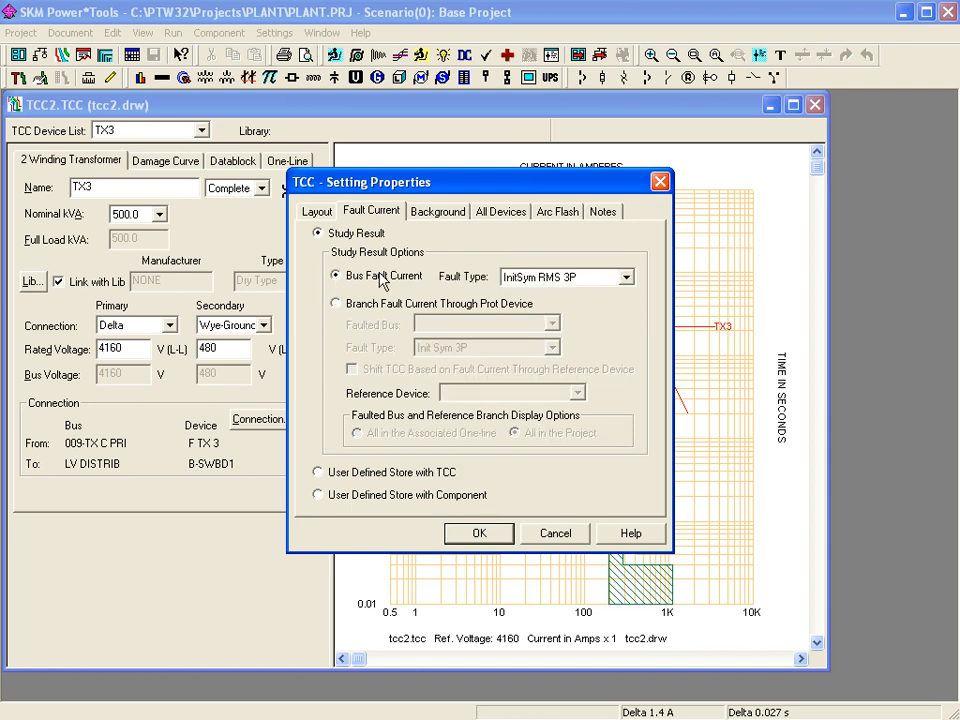
left_click(626, 279)
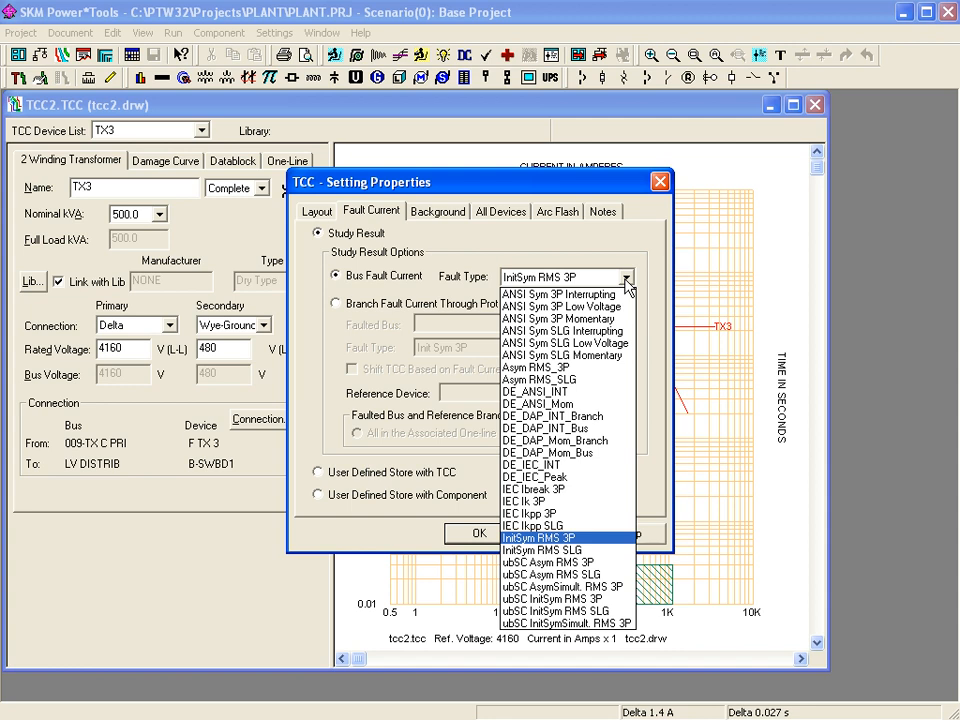
left_click(626, 279)
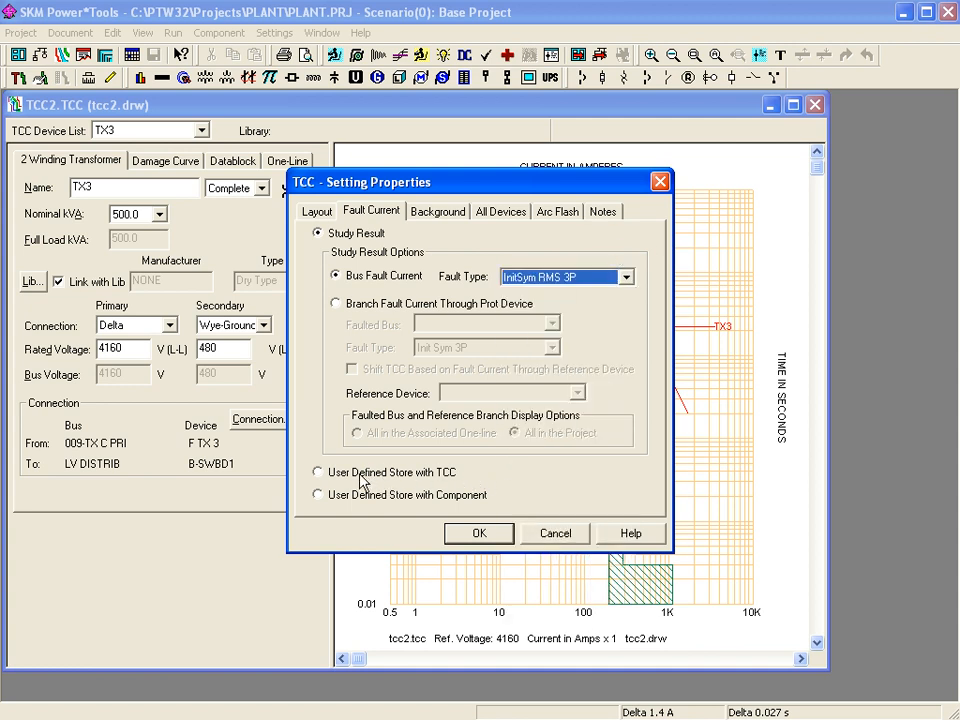
left_click(326, 475)
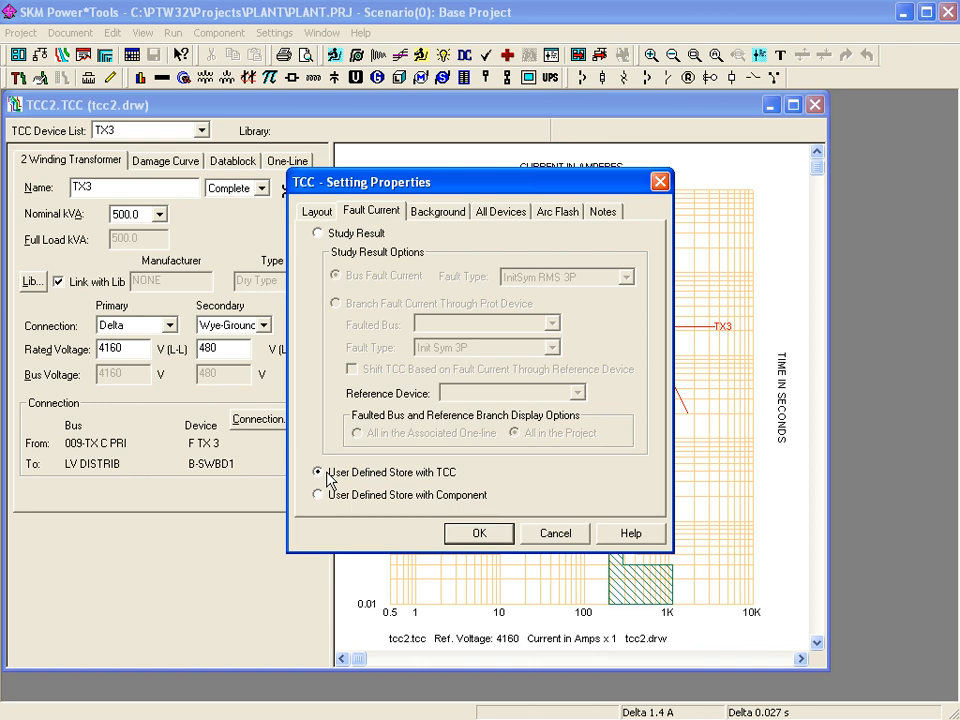
left_click(439, 212)
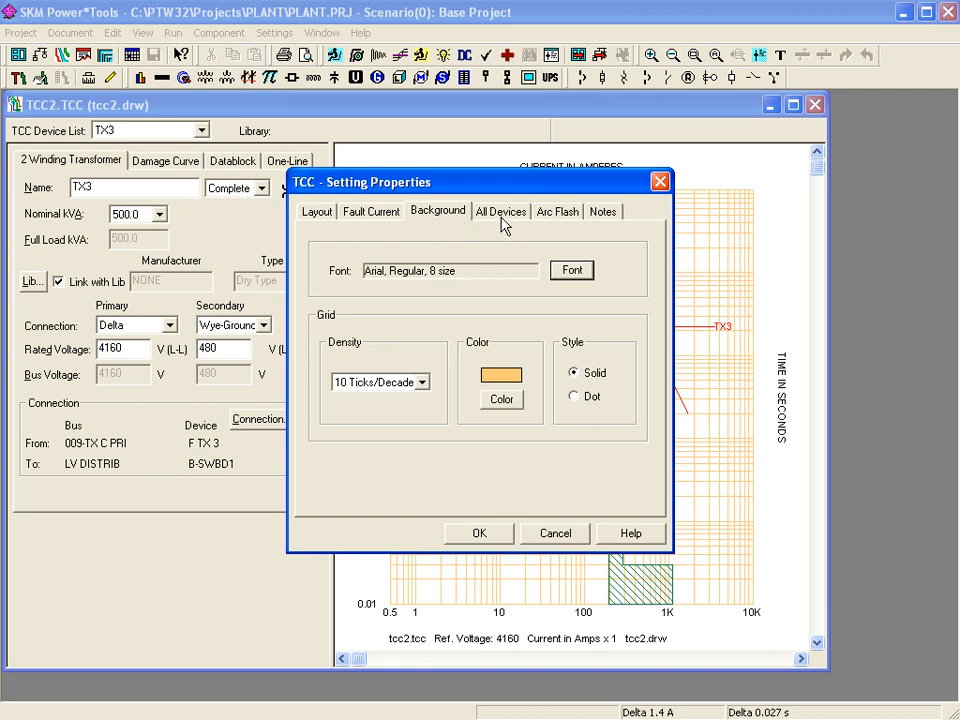
- Review the All Devices and Notes pages, then confirm the tcc2 settings to return to the plot
left_click(502, 221)
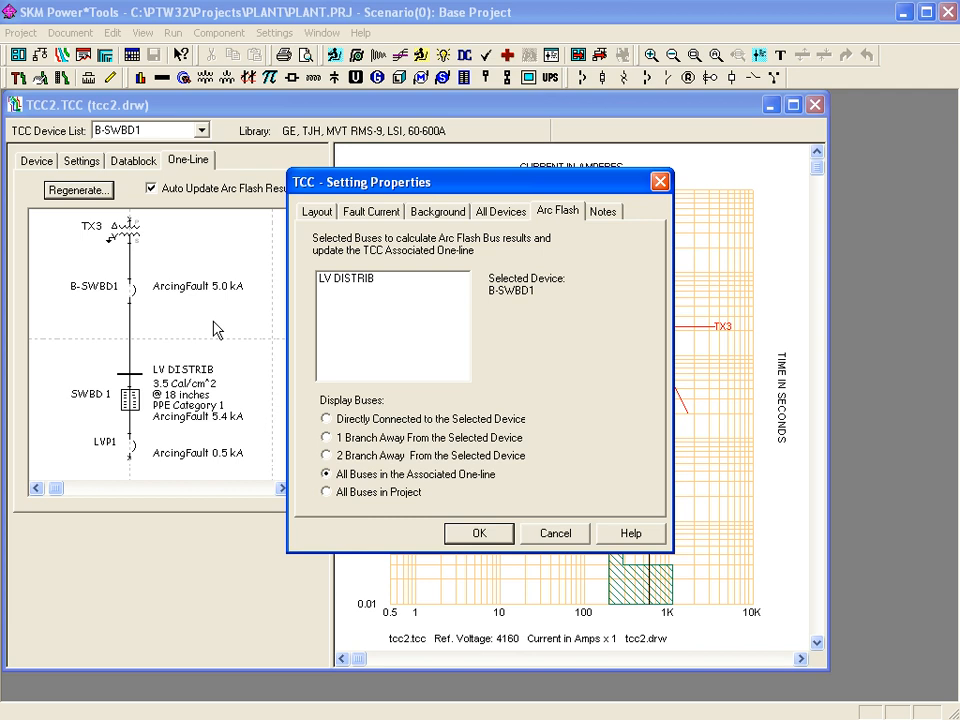
left_click(603, 211)
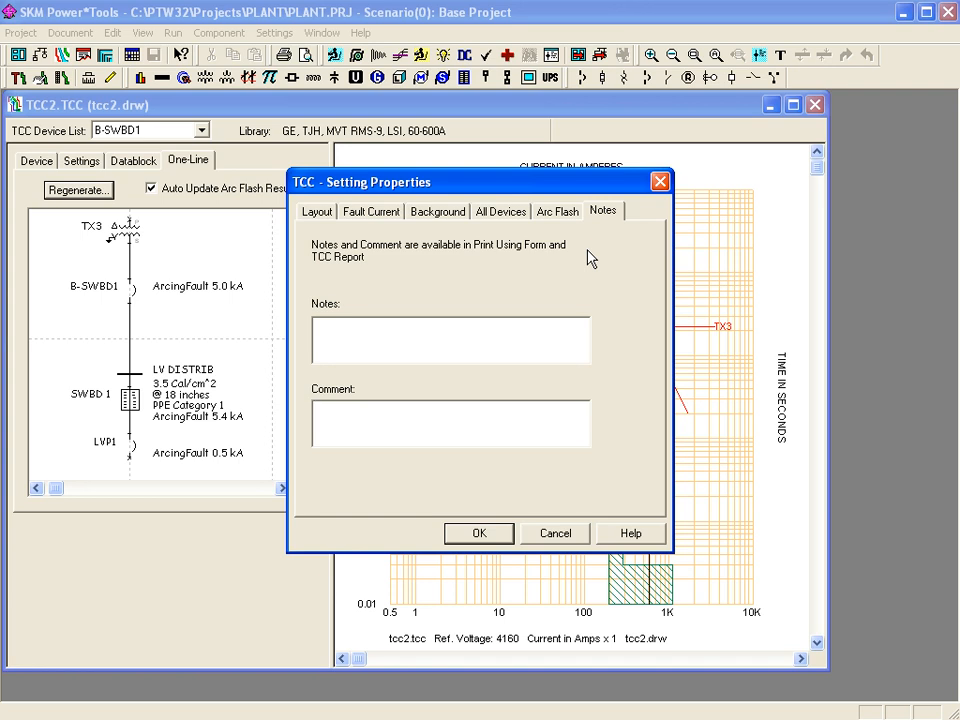
key("Return")
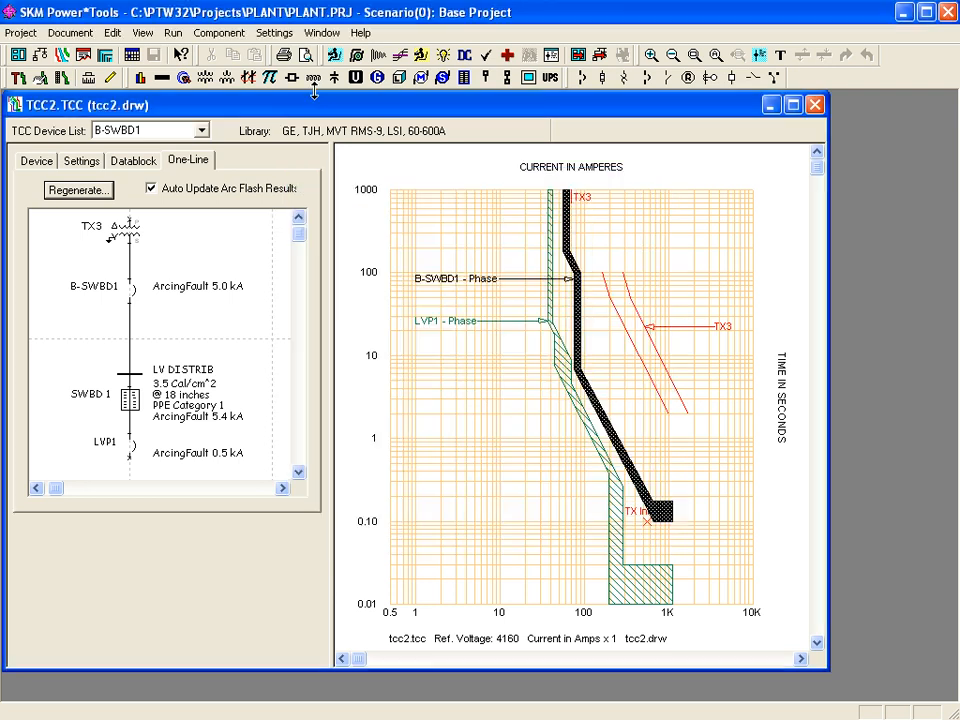
- Open the Selected Device Settings for the B-SWBD1 curve and move the dialog left to uncover the plot
left_click(274, 33)
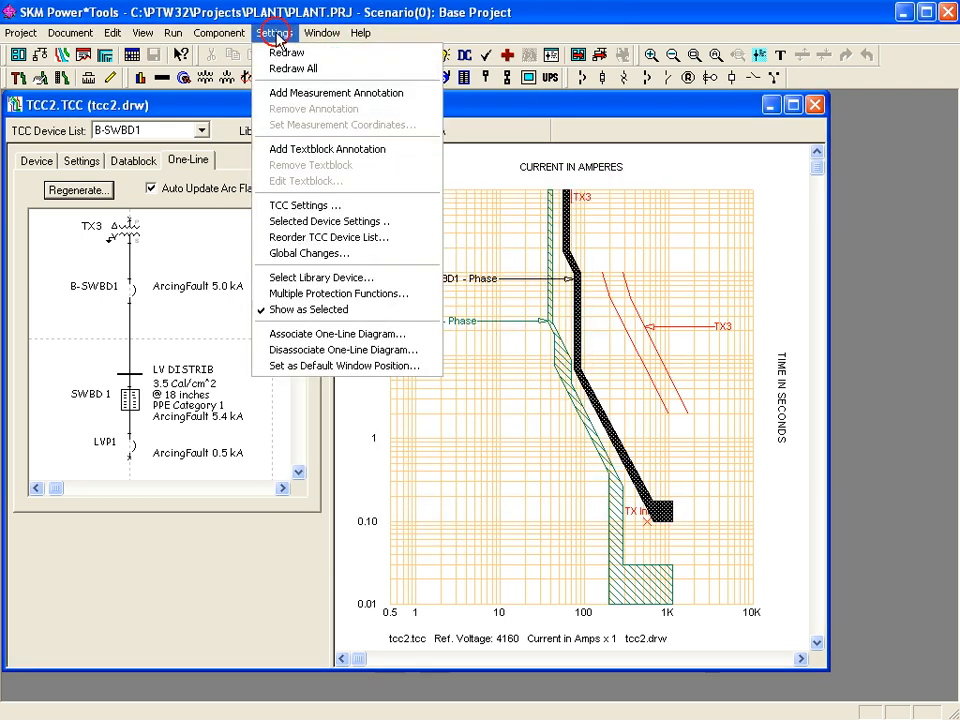
left_click(331, 228)
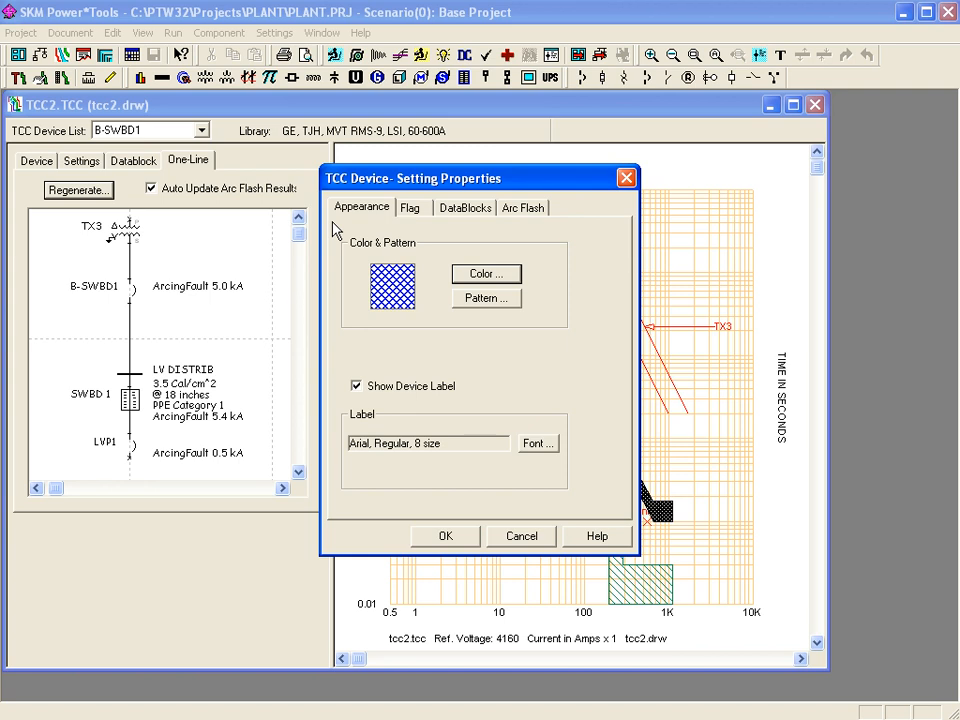
left_click_drag(508, 178, 333, 163)
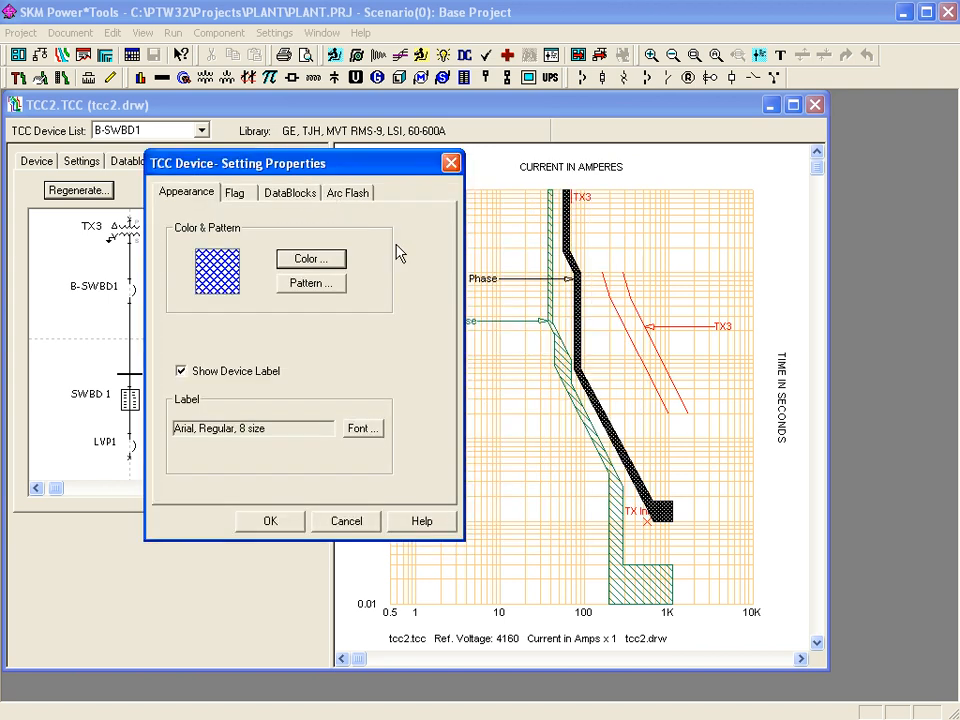
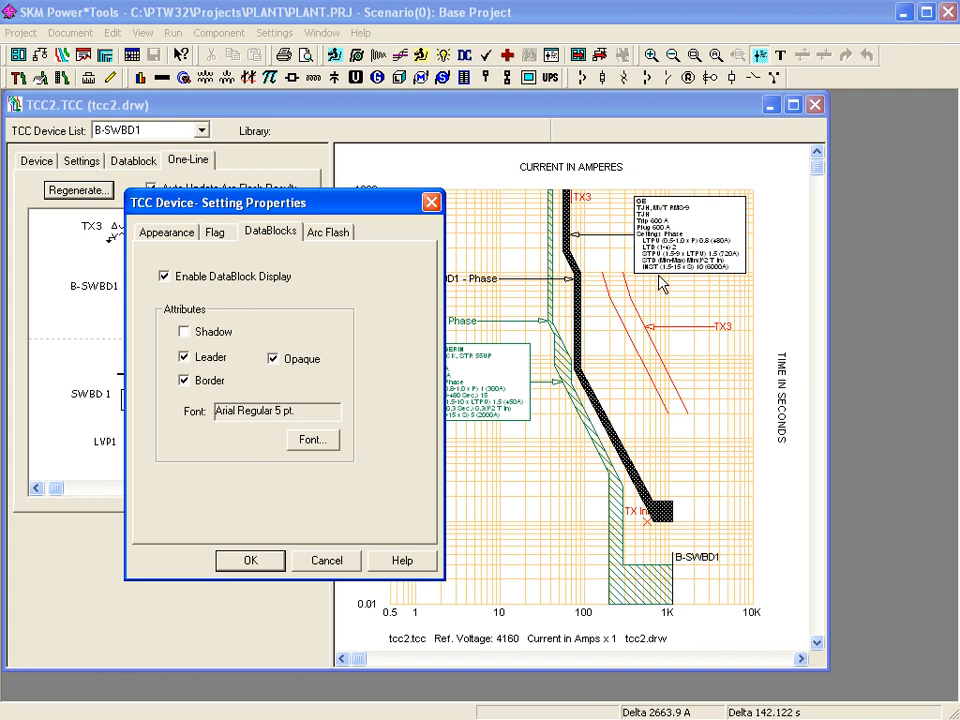
- Review B-SWBD1's Arc Flash plot options and close its device setting properties
left_click(343, 233)
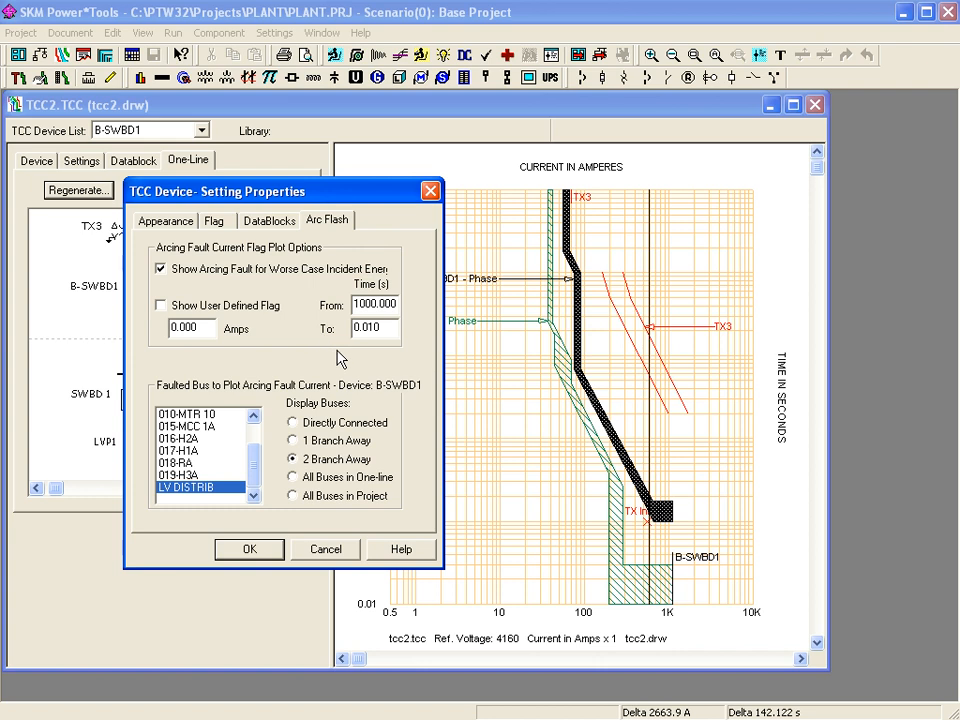
key("Return")
left_click(274, 32)
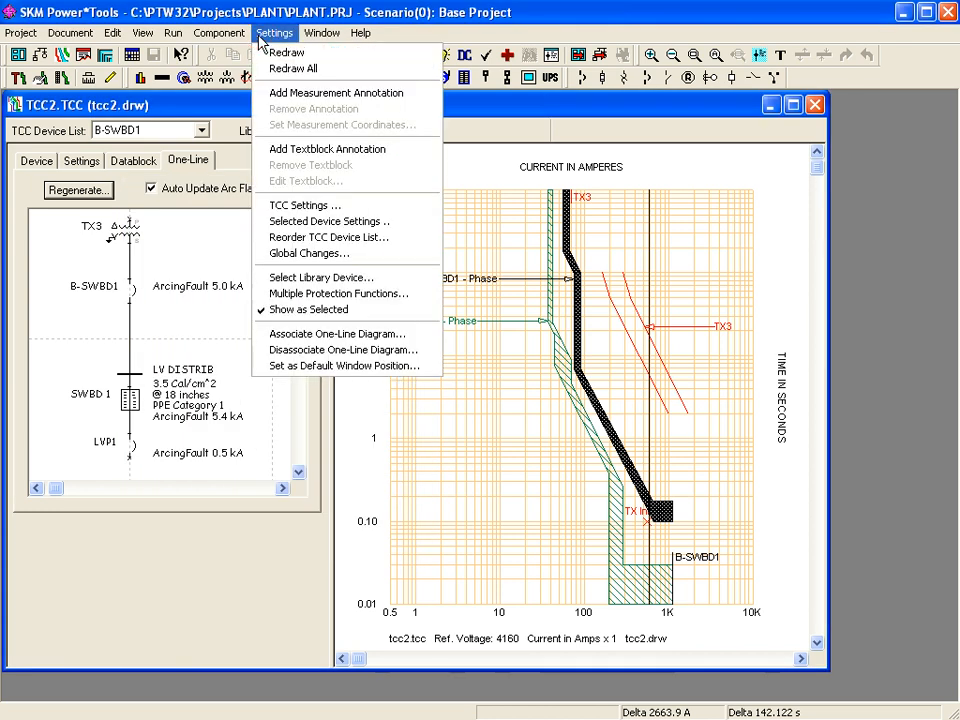
- Reorder the TCC device list to LVP1 first, then TX3, then B-SWBD1
left_click(347, 242)
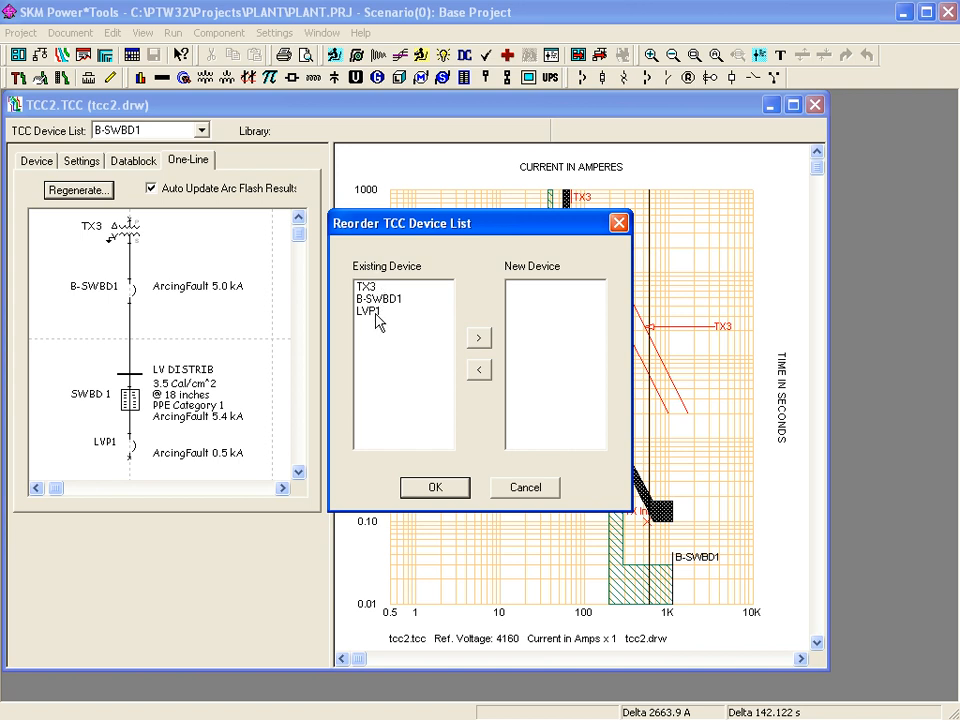
double_click(376, 313)
double_click(370, 290)
double_click(370, 289)
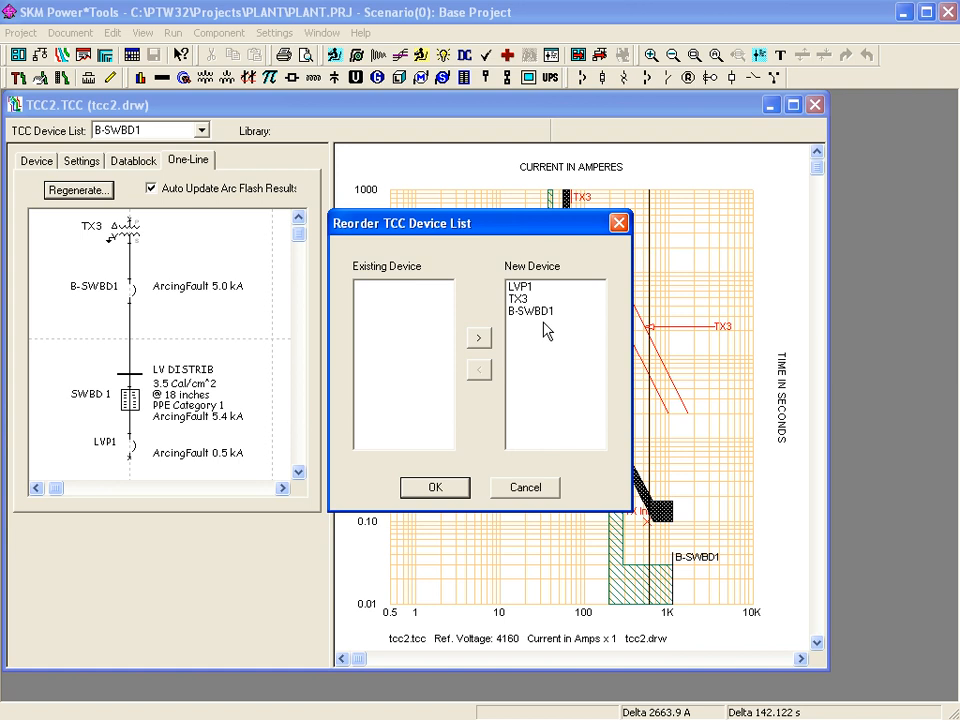
left_click(435, 487)
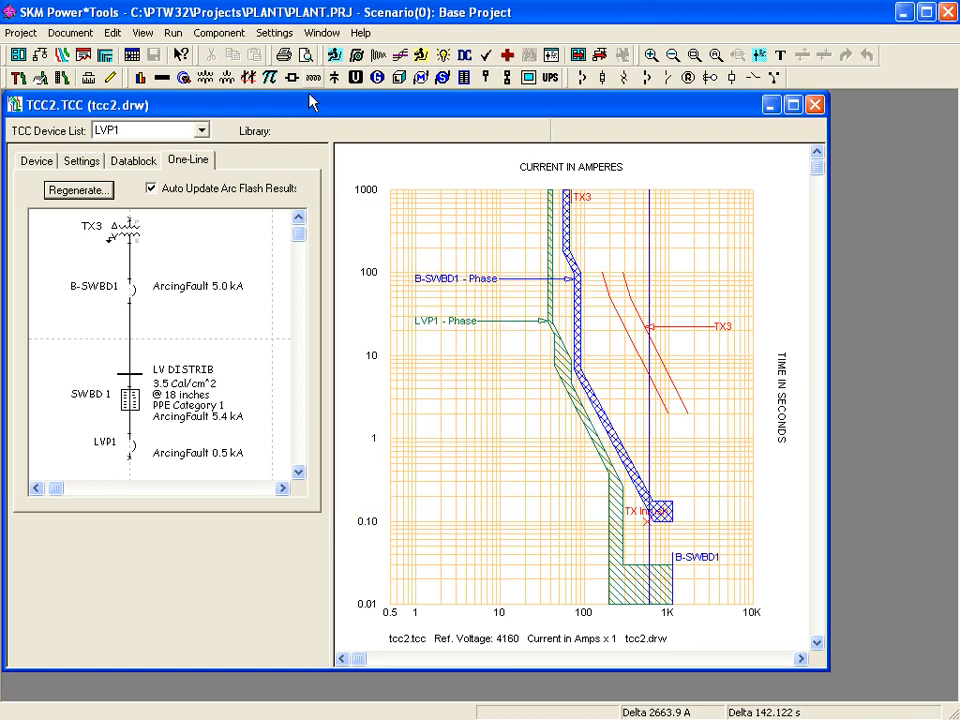
- Use Global Changes to set Device Label to Off for the current TCC only
left_click(270, 35)
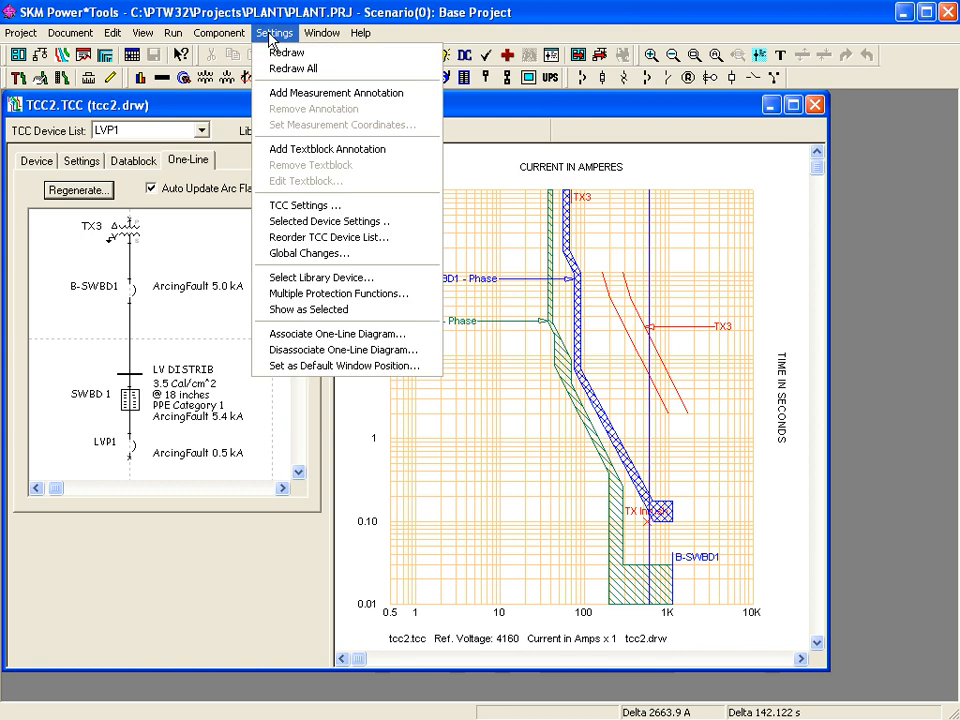
left_click(343, 252)
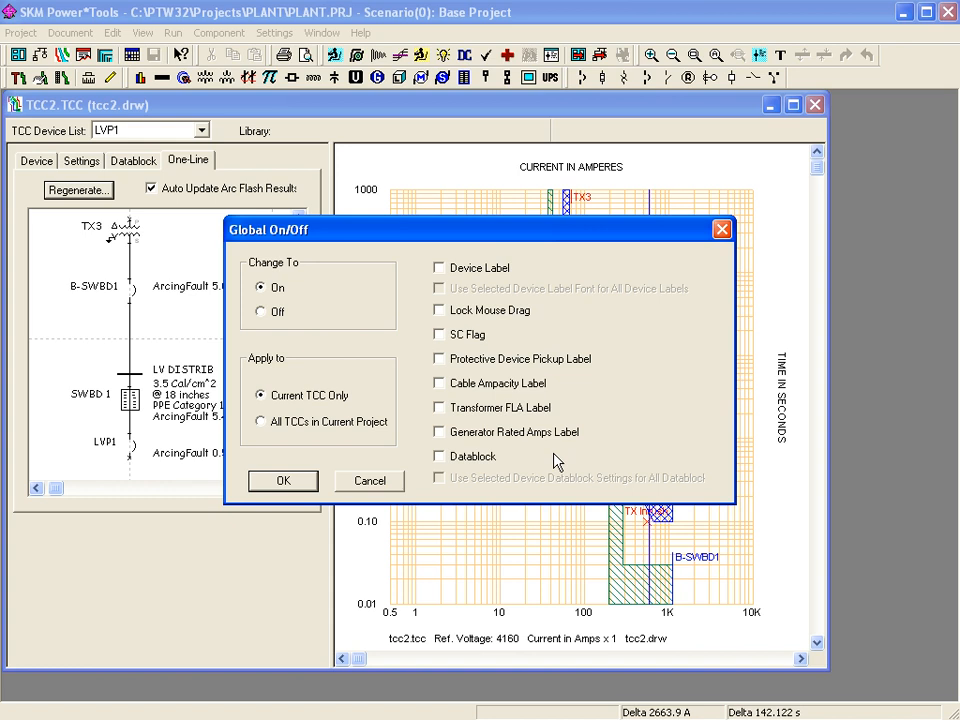
left_click(440, 270)
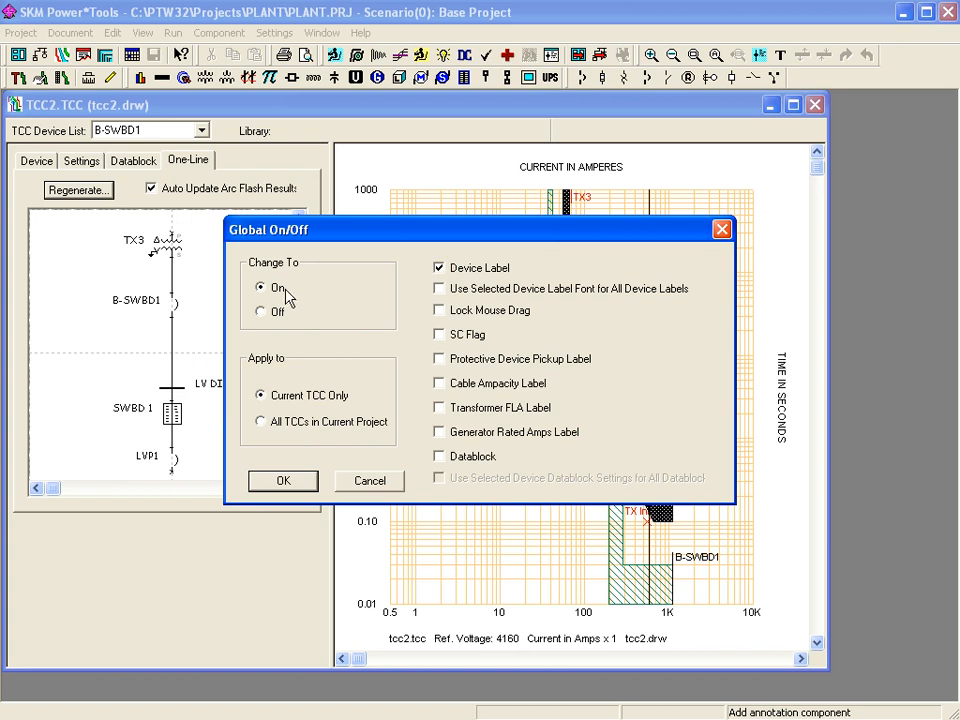
left_click(261, 313)
left_click(292, 482)
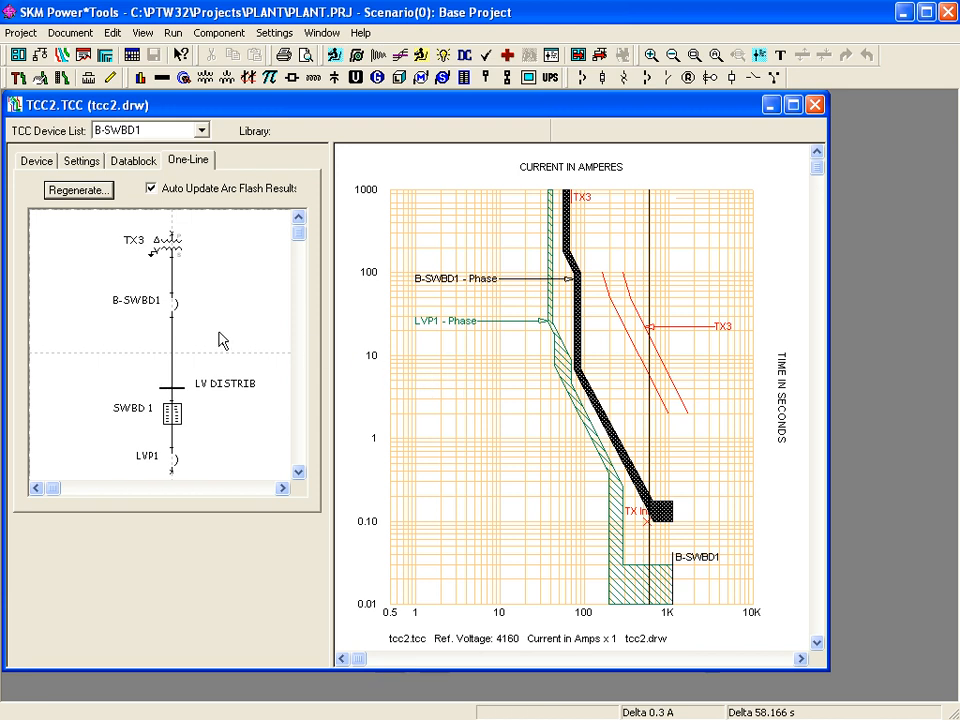
left_click(275, 33)
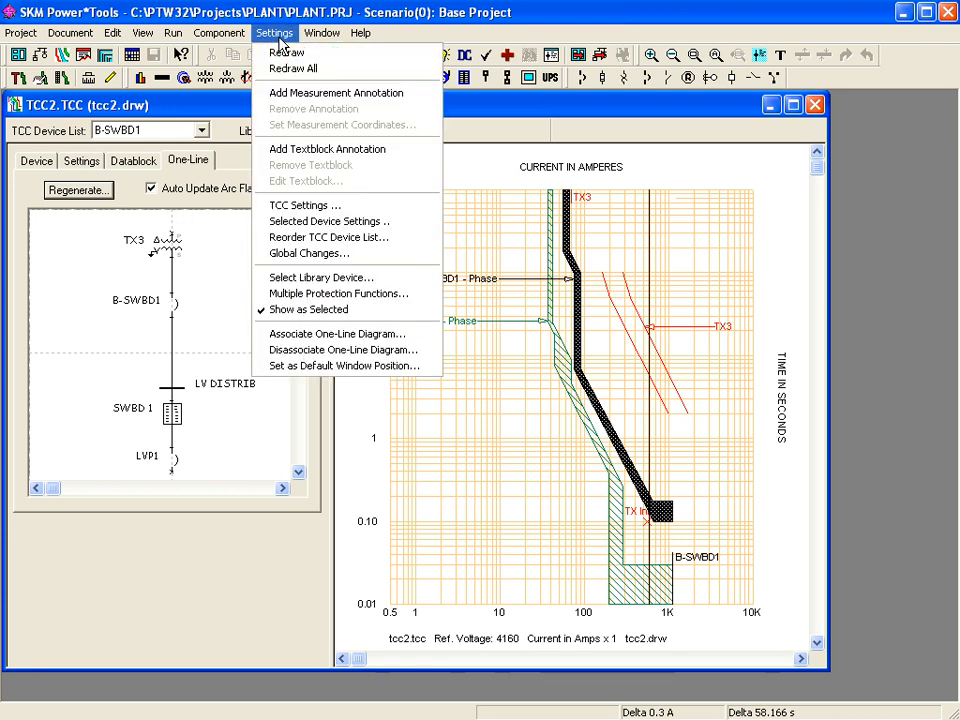
left_click(337, 334)
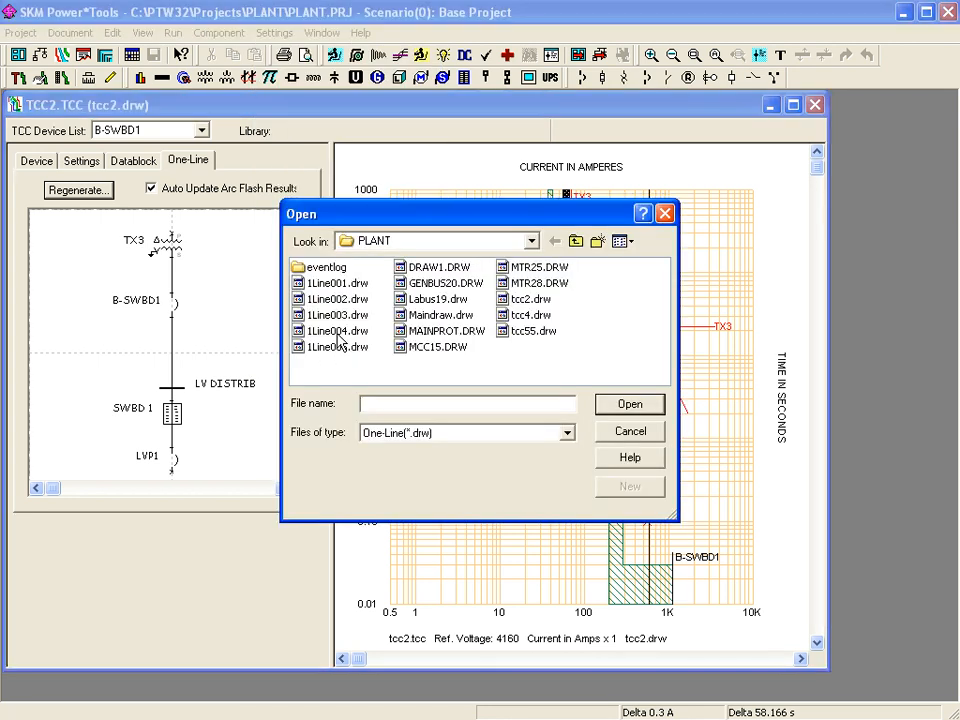
key("Escape")
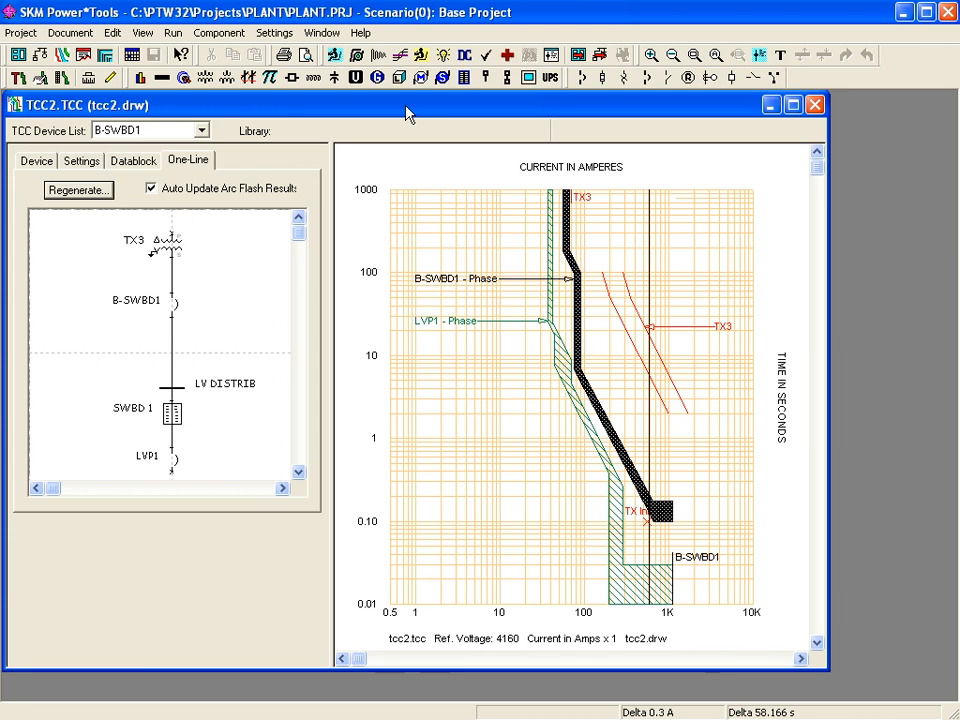
- Select B-SWBD1 and LVP1, then show LVP1's MERLIN GERIN Compact CK STR 55UP library entry
left_click(231, 262)
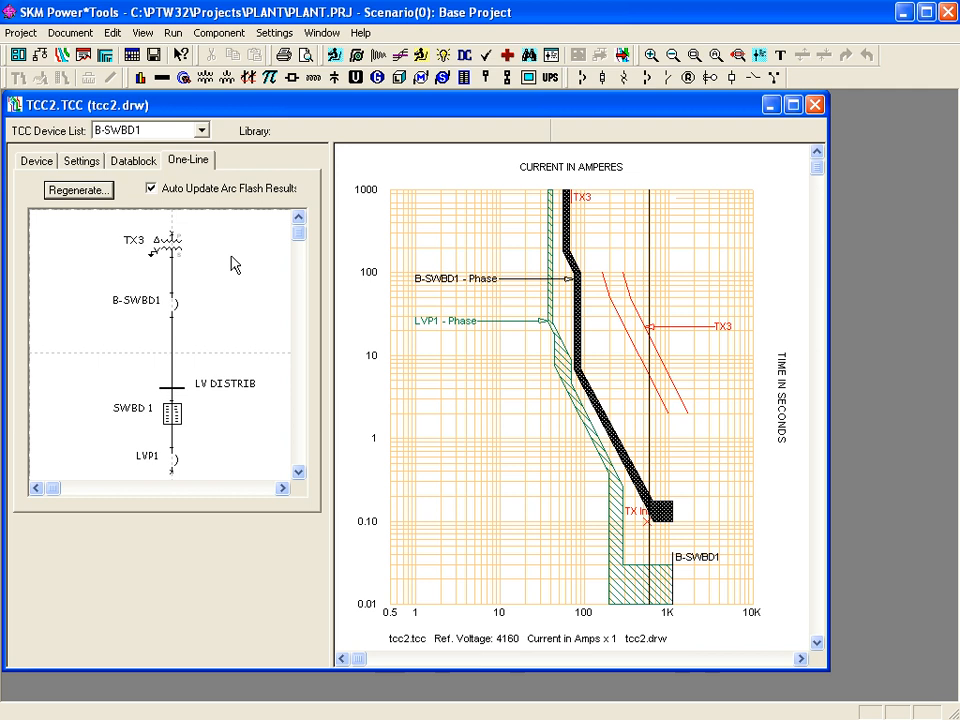
left_click(177, 310)
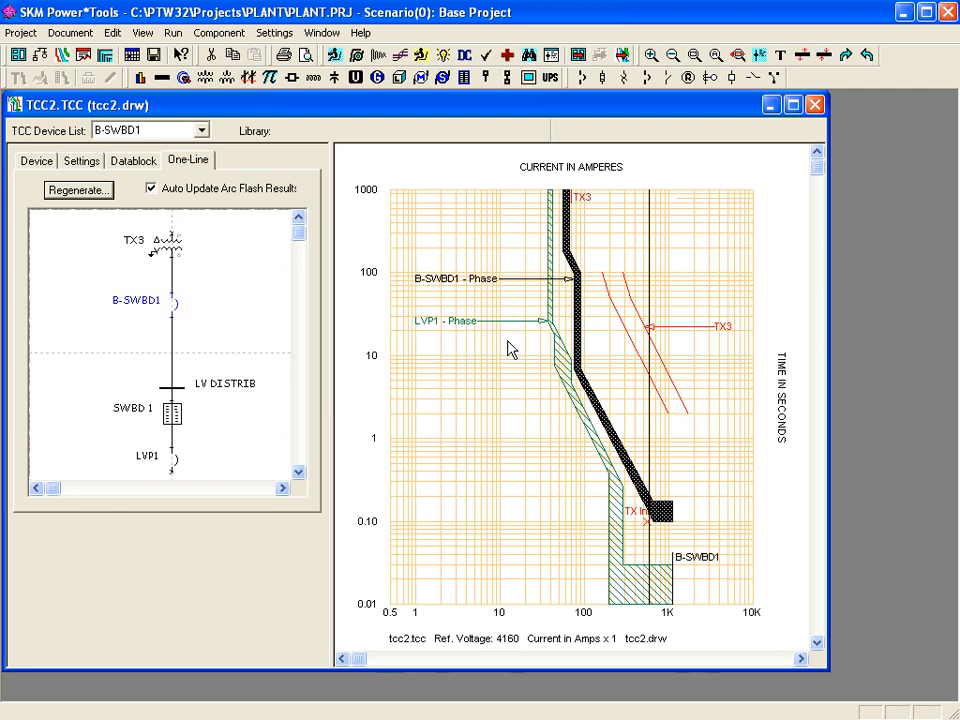
left_click(564, 374)
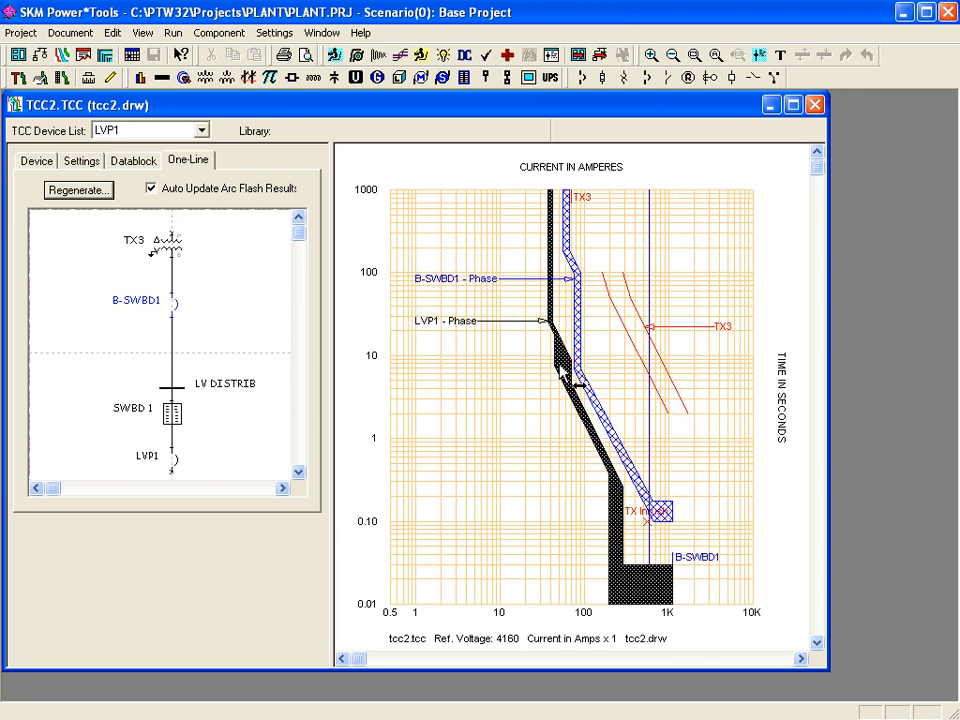
left_click(224, 457)
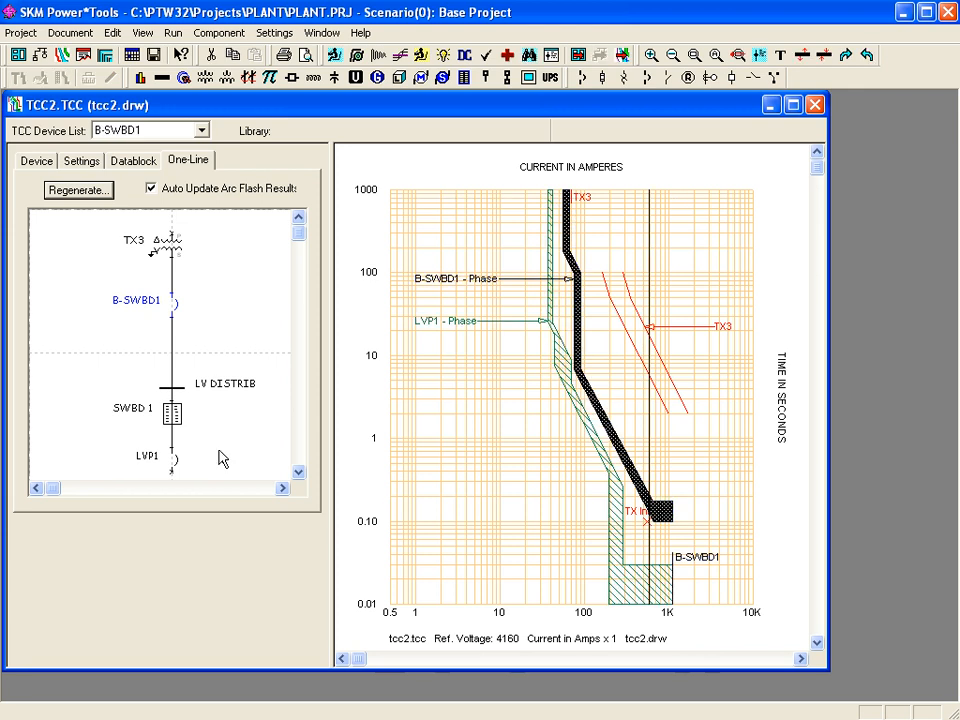
left_click(172, 460)
left_click(558, 368)
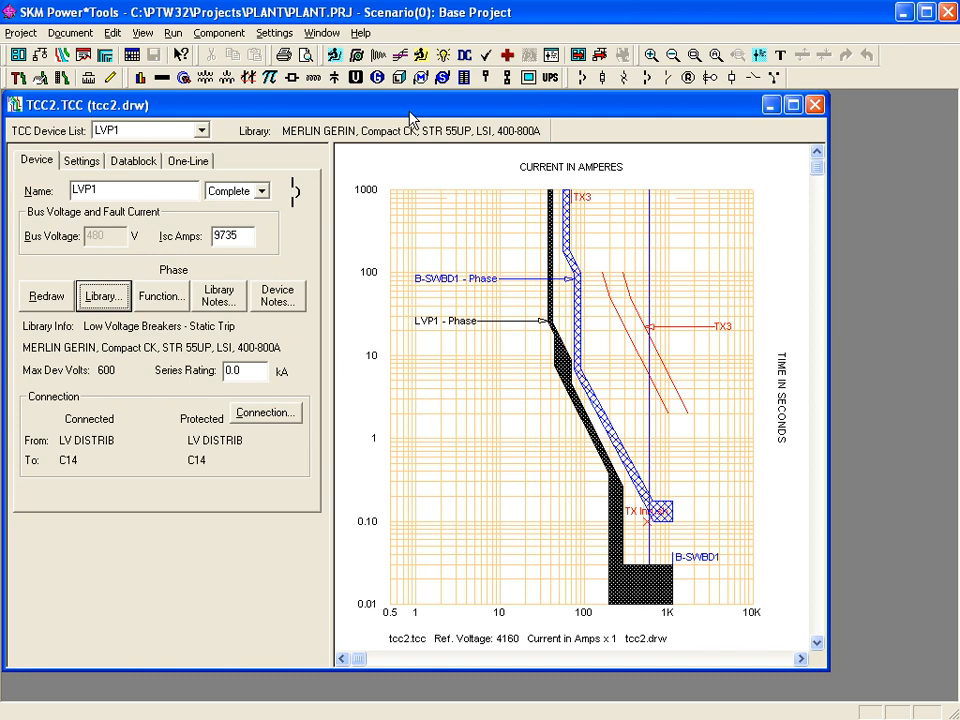
left_click(104, 297)
left_click(72, 32)
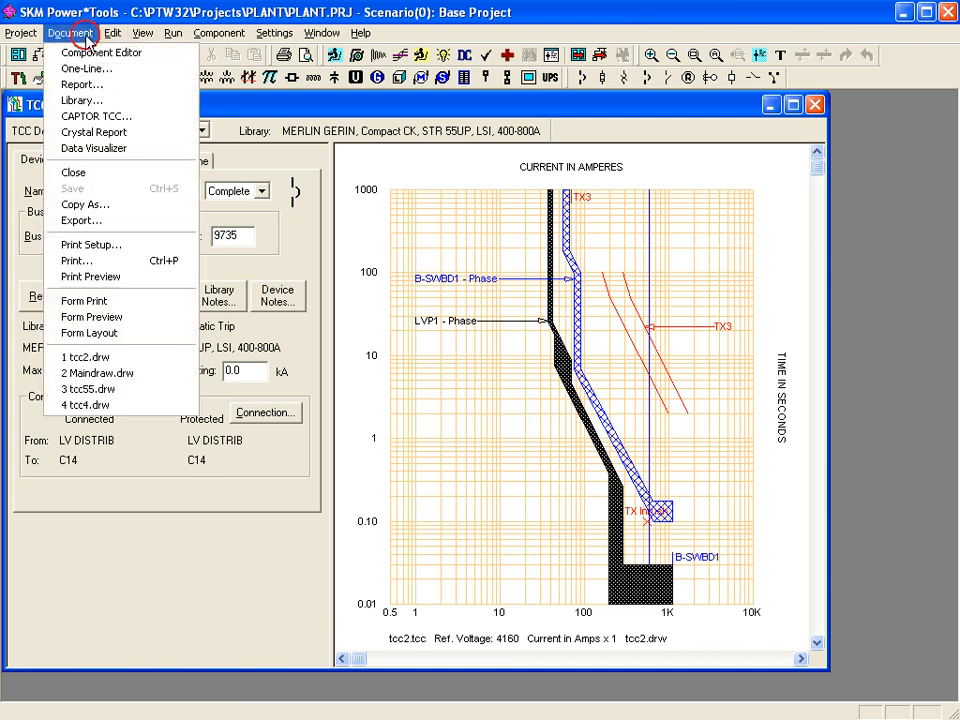
- Open the Ptw.lib and TEST.lib library files together from Document > Library
left_click(88, 100)
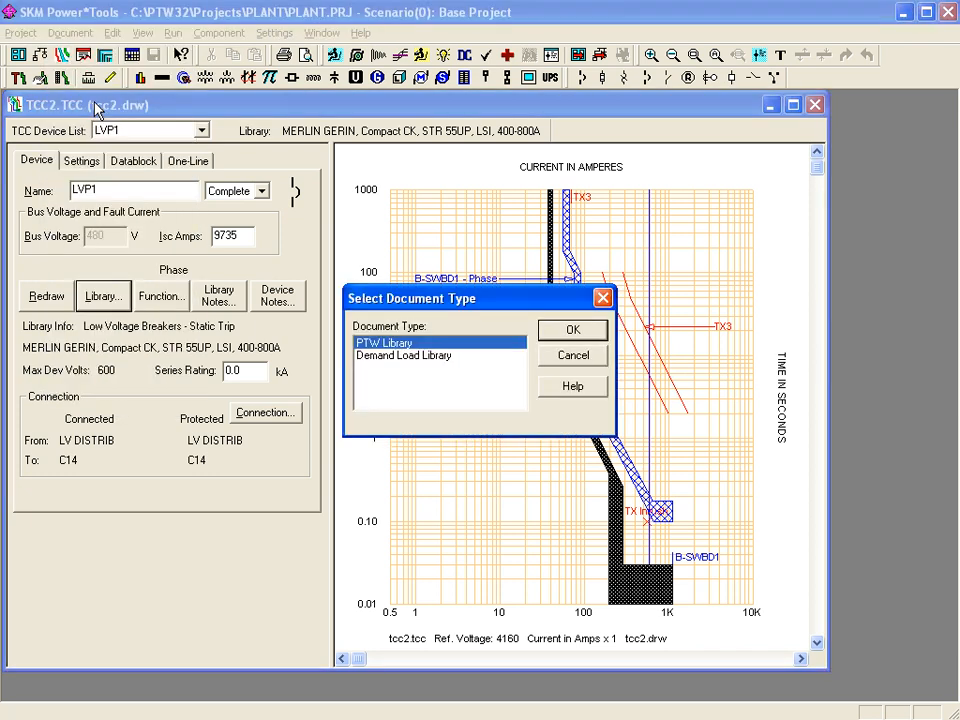
left_click(551, 332)
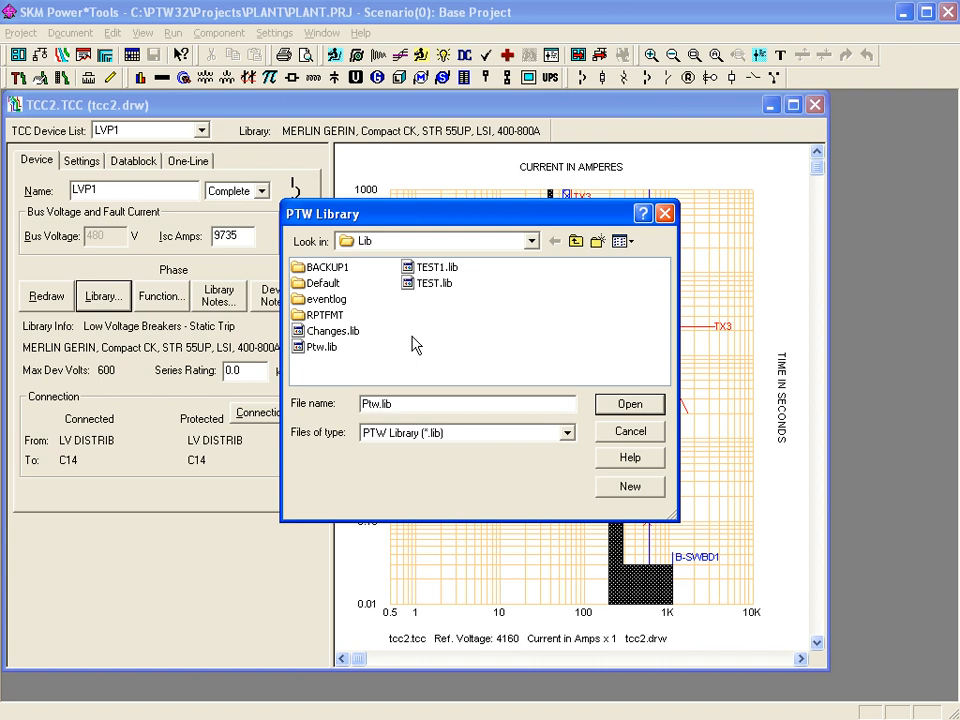
left_click(325, 352)
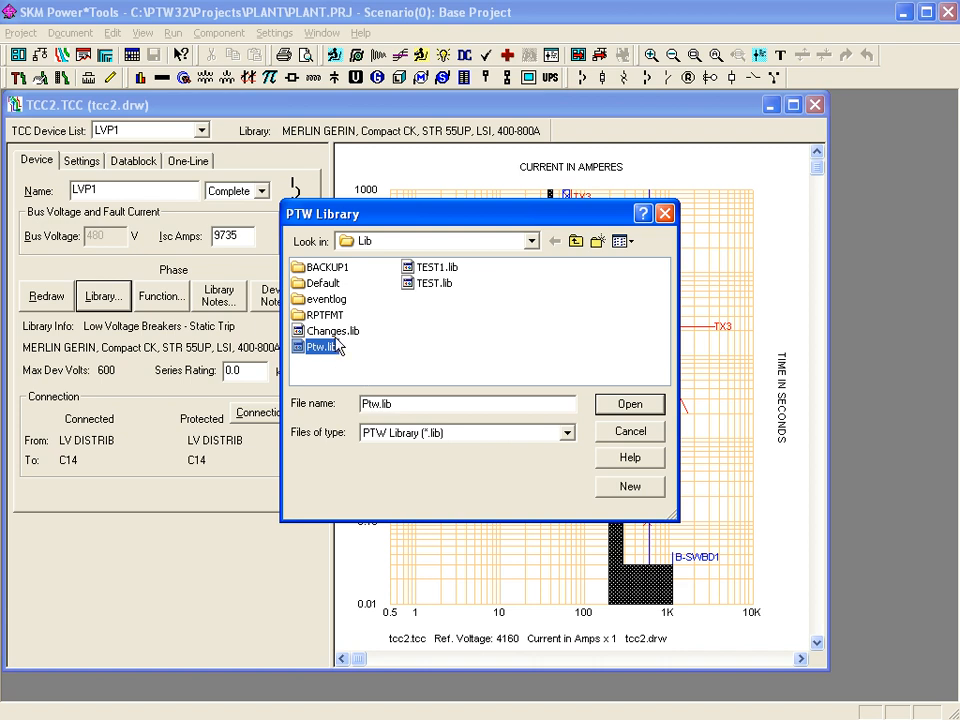
left_click(338, 331)
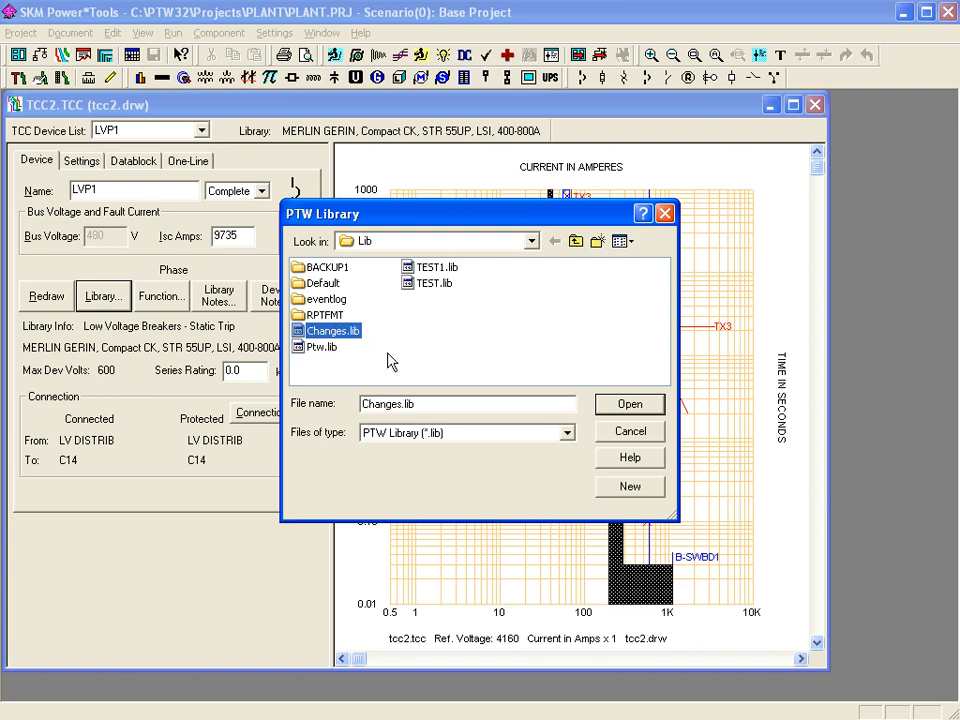
left_click(450, 380)
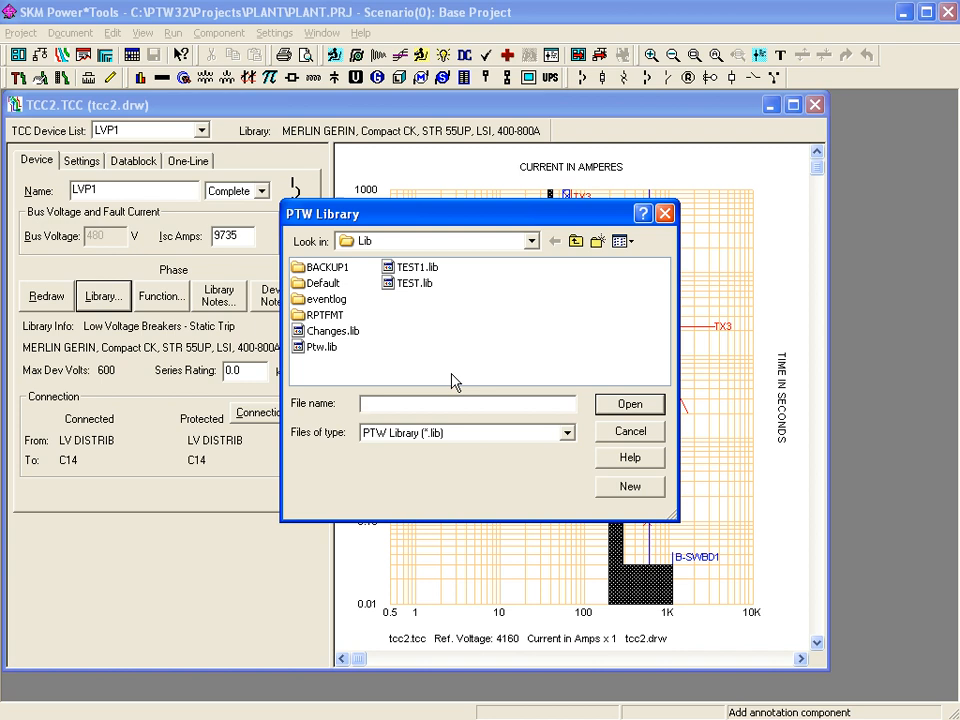
left_click(301, 349)
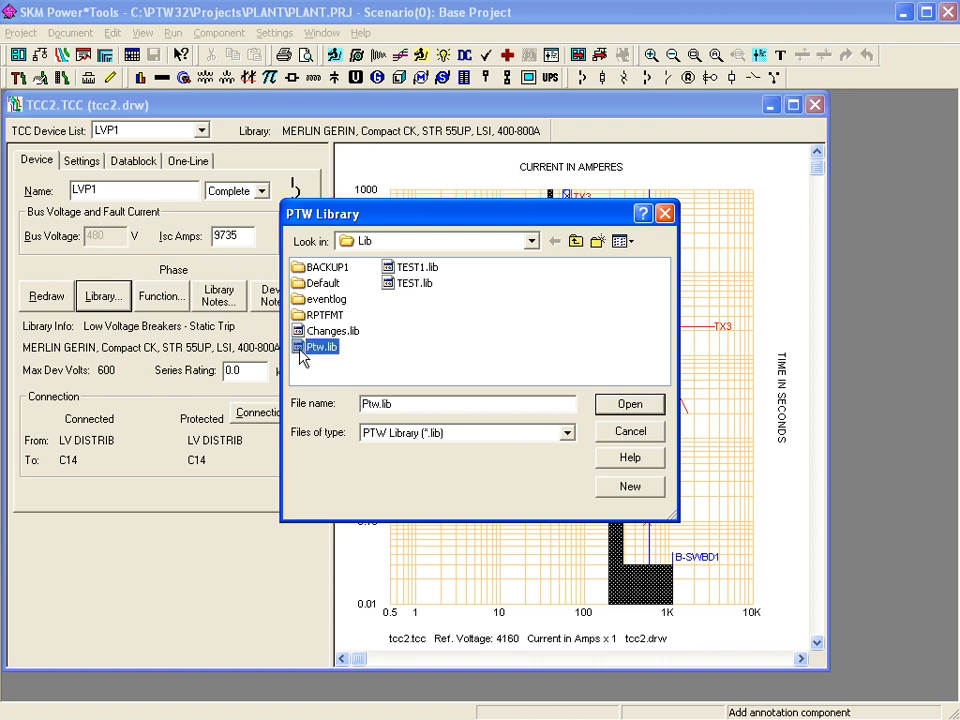
left_click(392, 288, "ctrl")
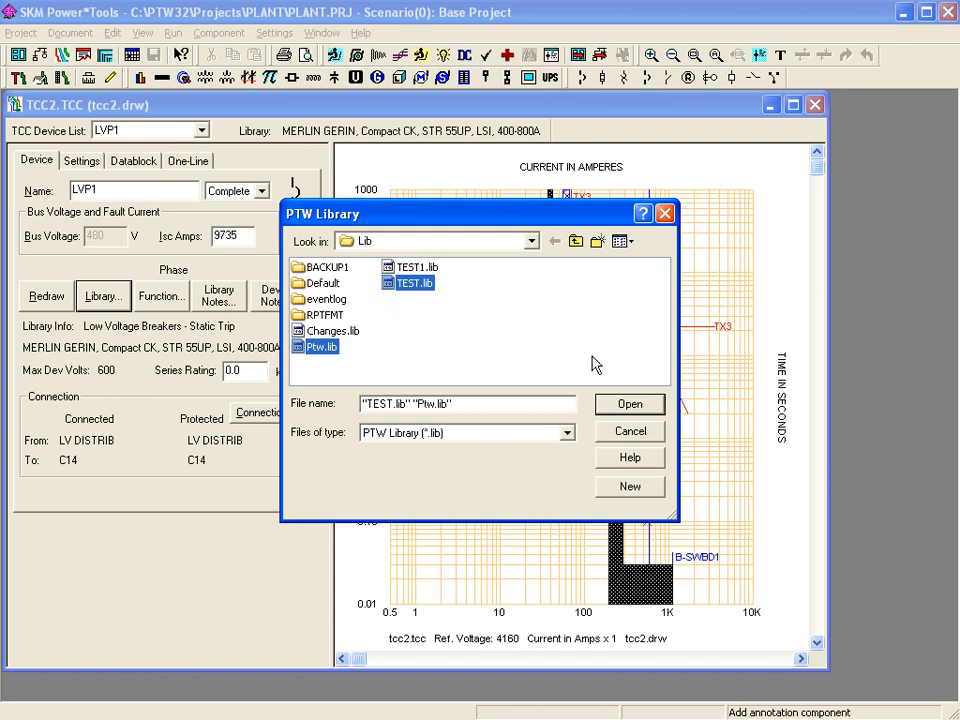
left_click(619, 403)
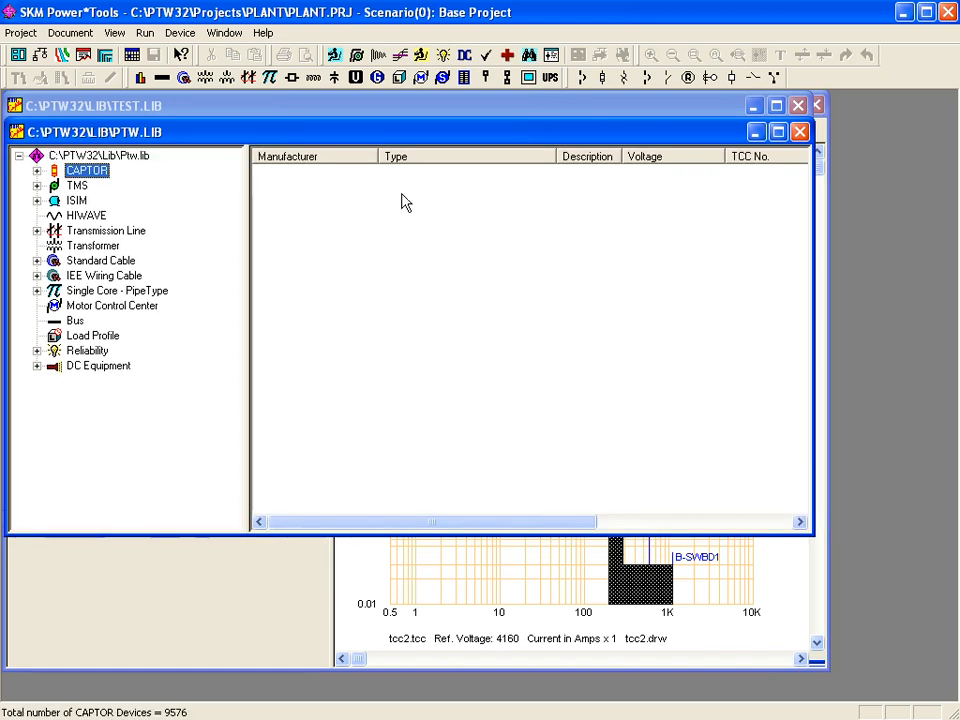
- Copy the ABB K-DON MPS-3 LI breaker into TEST.LIB's empty Static Trip category
left_click_drag(380, 133, 480, 237)
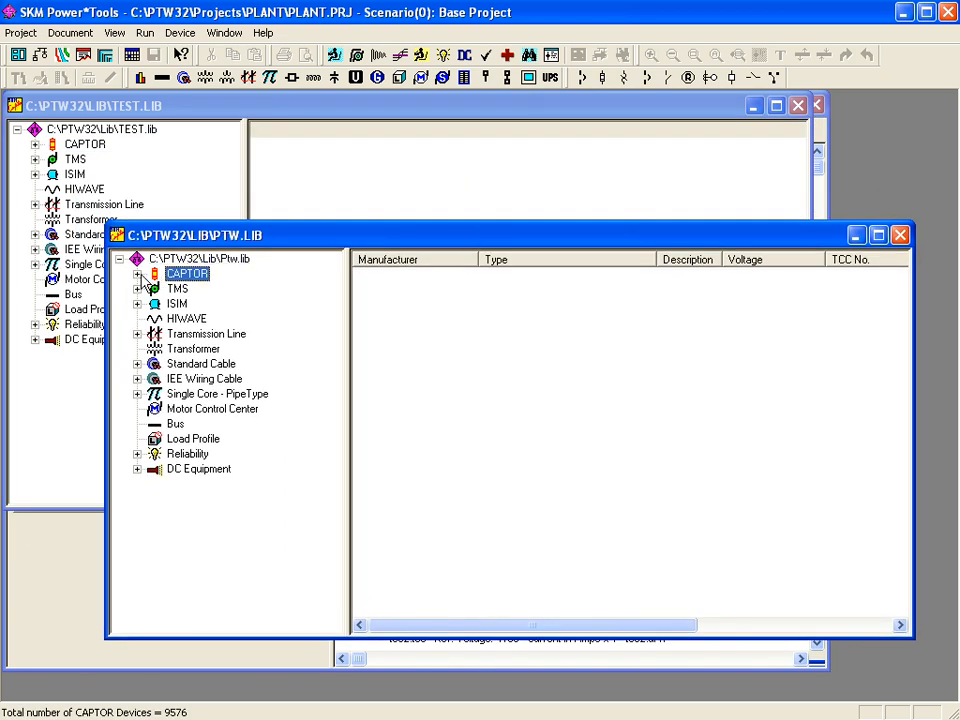
left_click(137, 274)
left_click(175, 305)
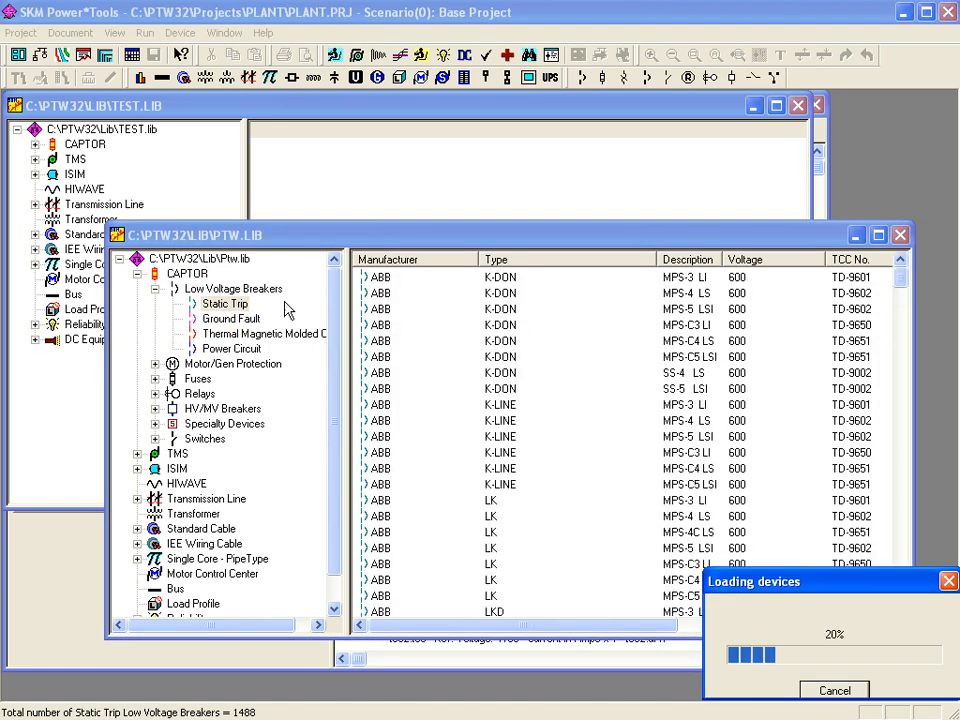
left_click(383, 278)
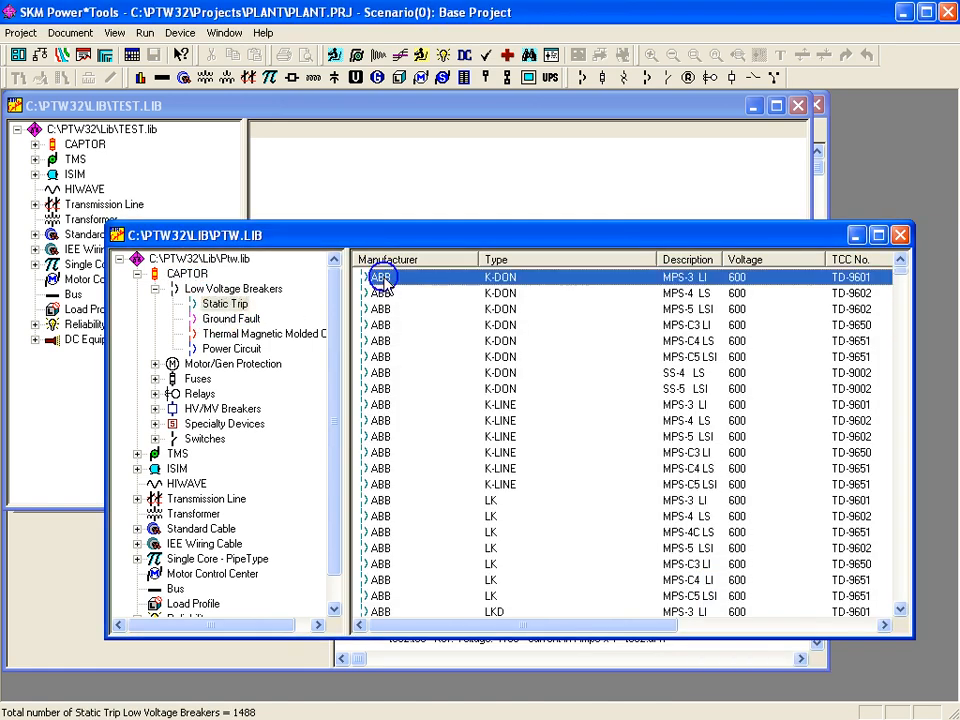
right_click(384, 280)
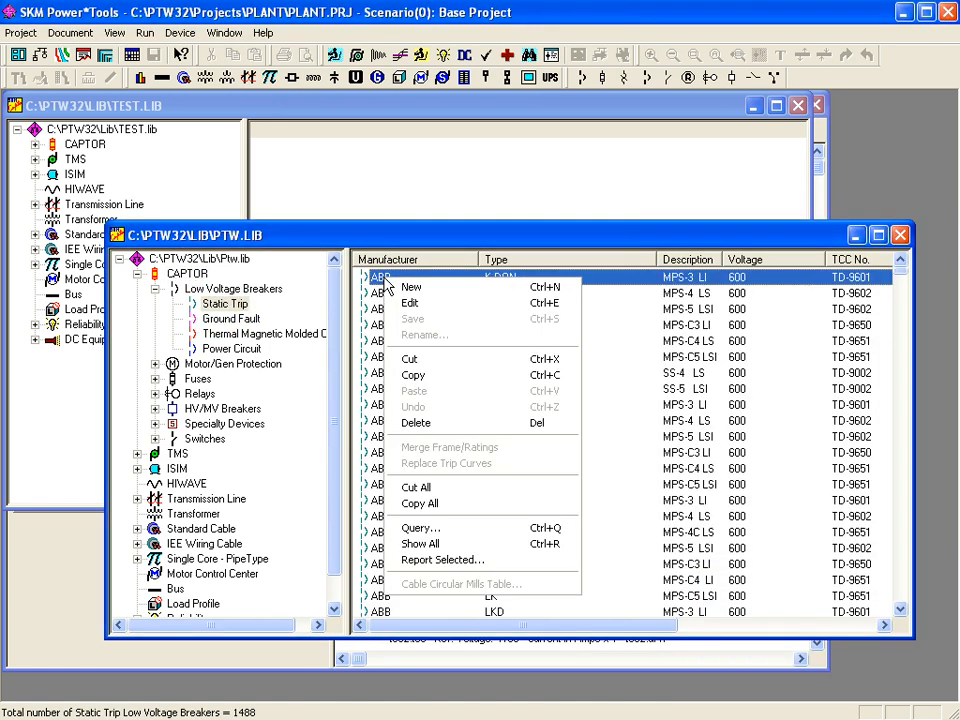
left_click(421, 375)
left_click(35, 145)
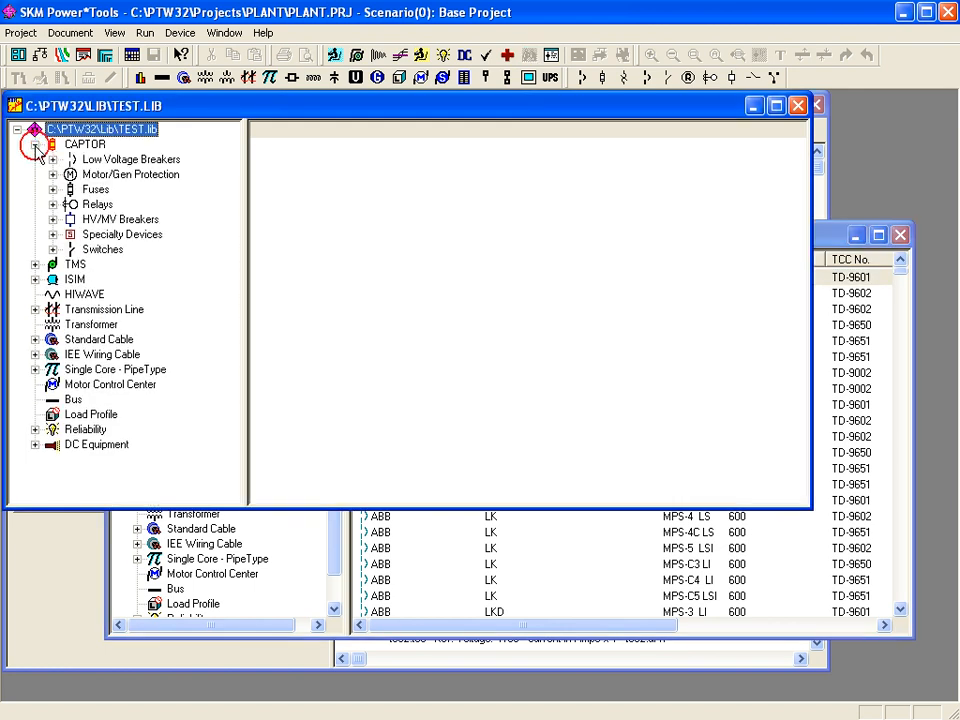
left_click(53, 159)
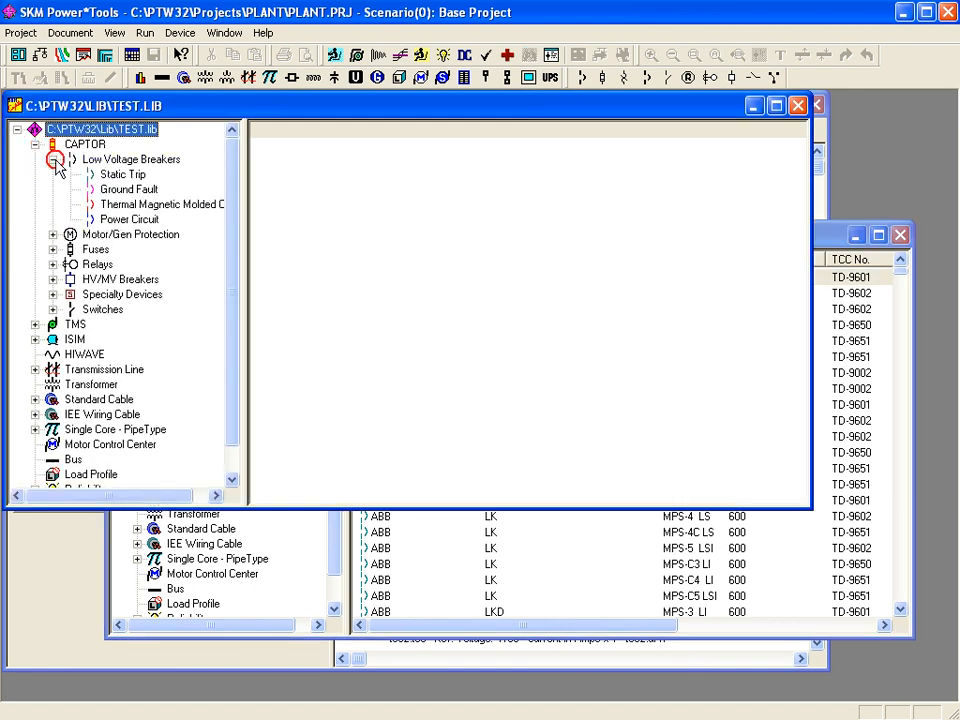
left_click(115, 175)
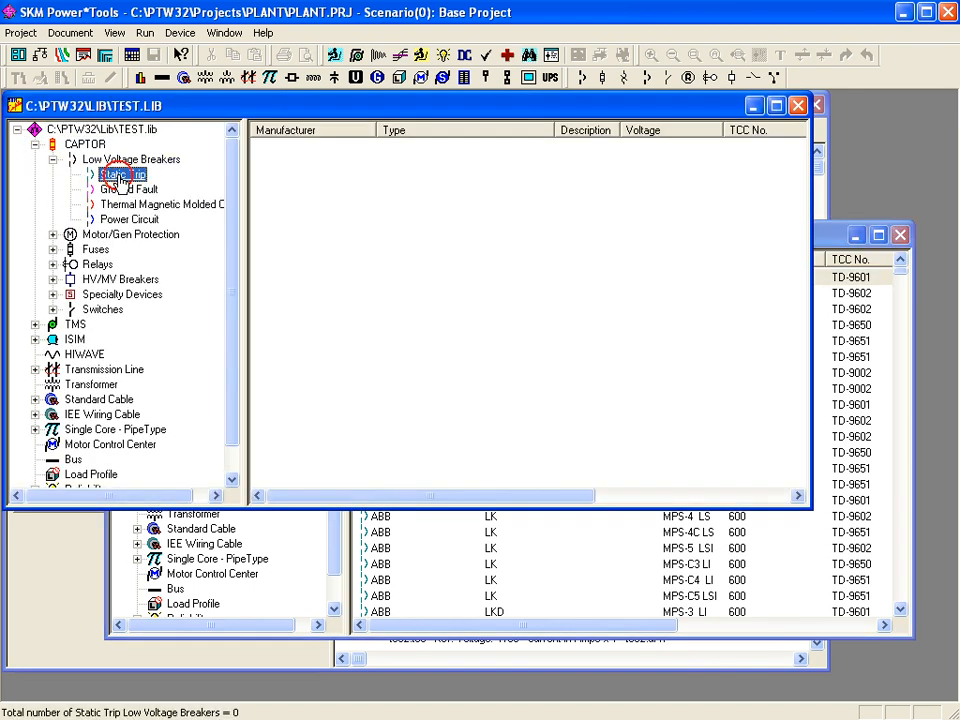
right_click(280, 183)
left_click(313, 297)
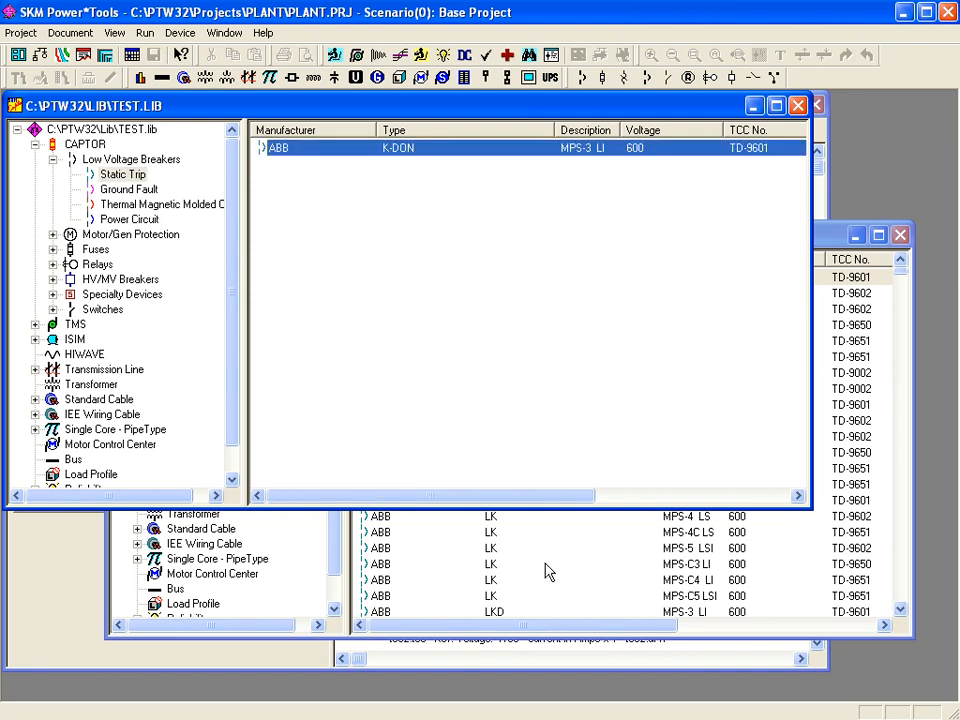
- Copy the six K-DON breakers from MPS-4 LS through SS-4 LS into TEST.LIB
left_click(835, 242)
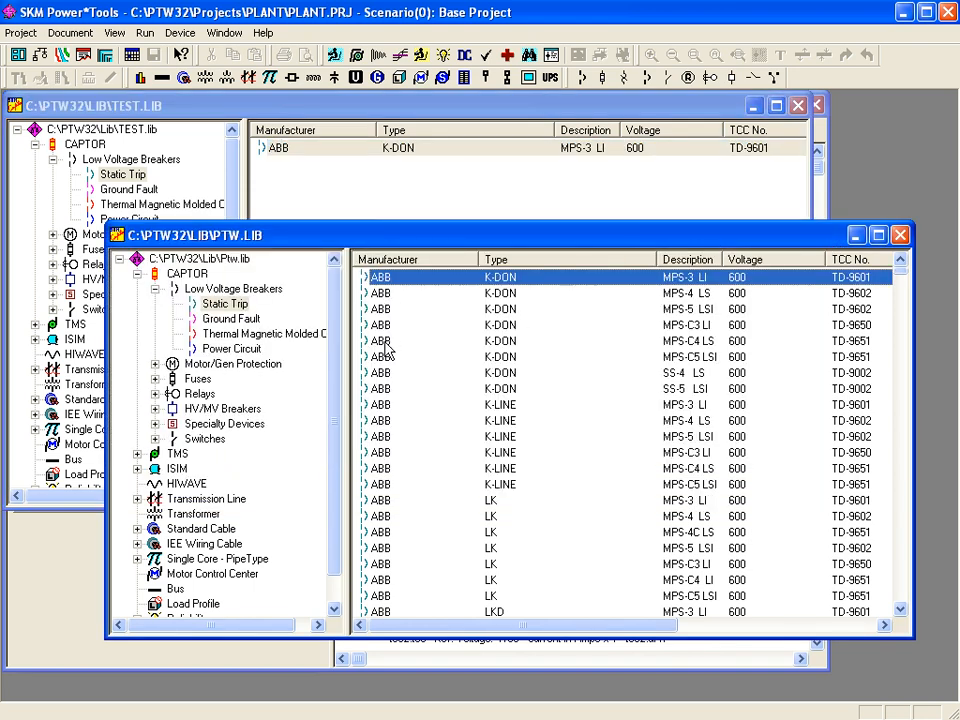
left_click(378, 294)
left_click(381, 374, "shift")
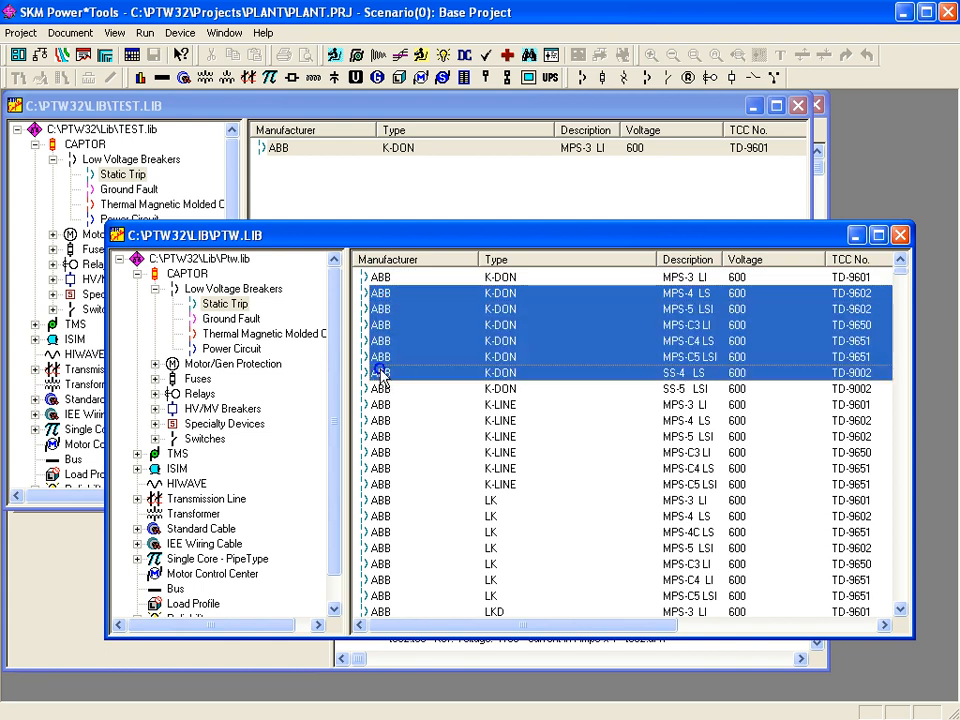
right_click(381, 372)
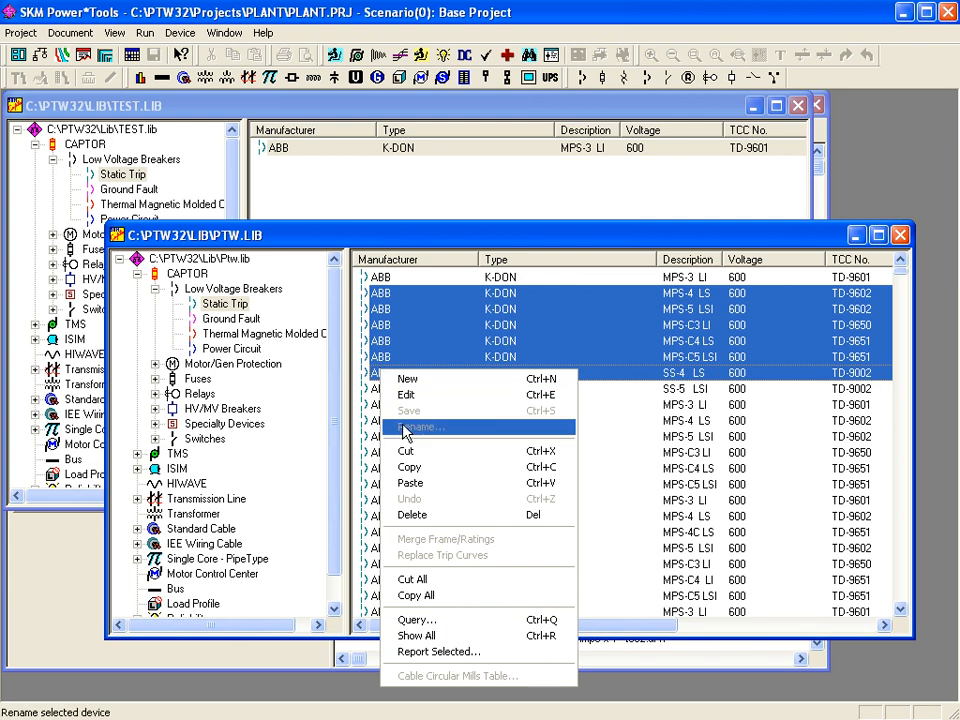
left_click(306, 466)
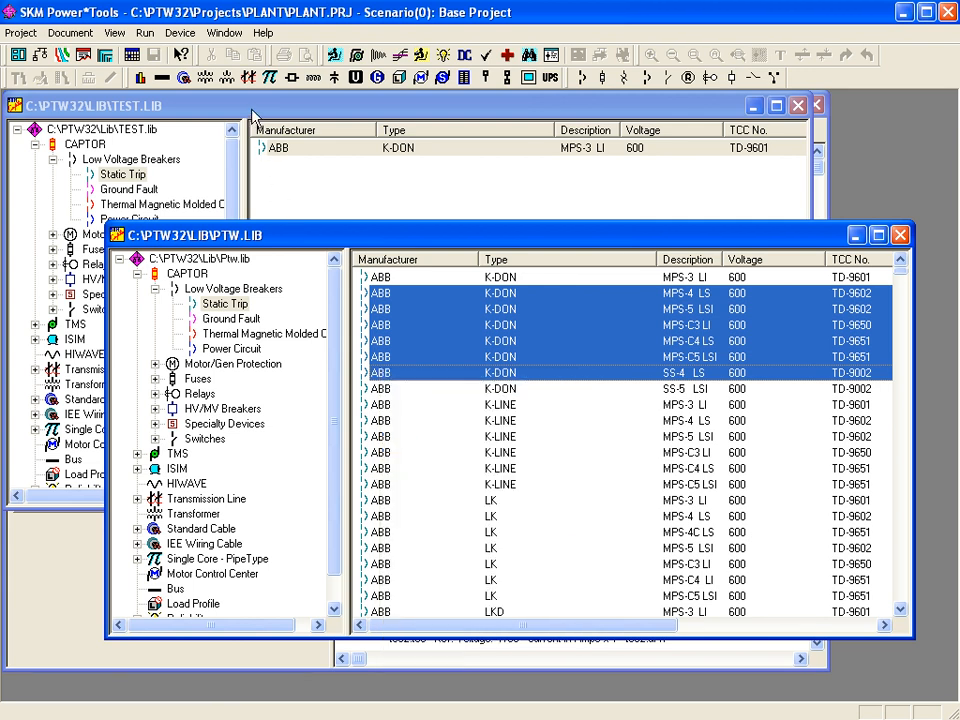
left_click(195, 104)
left_click(110, 180)
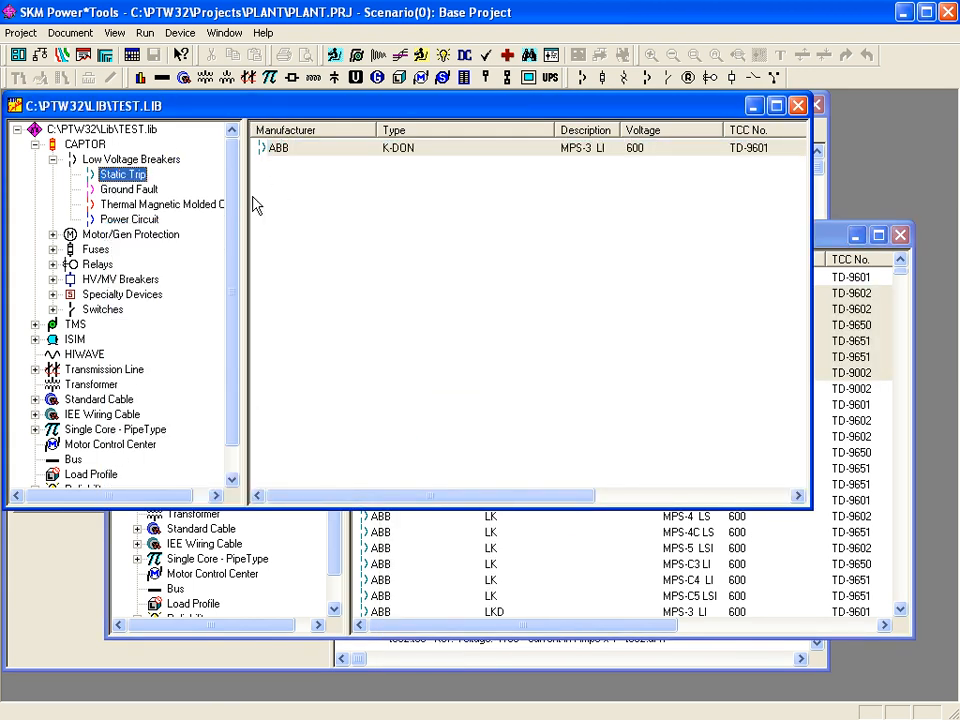
right_click(287, 196)
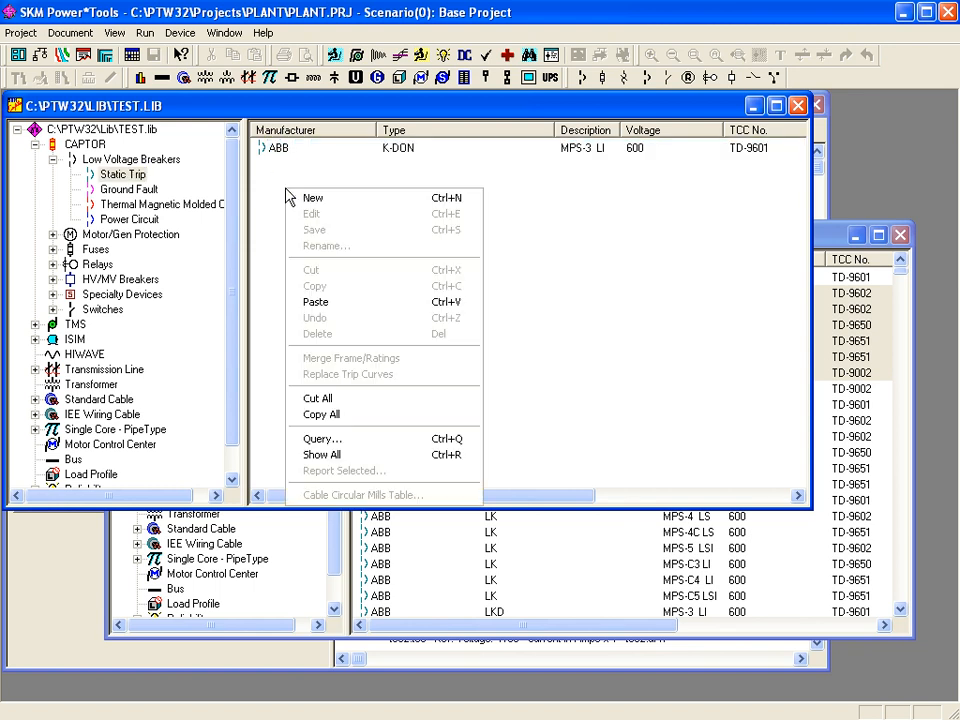
left_click(314, 303)
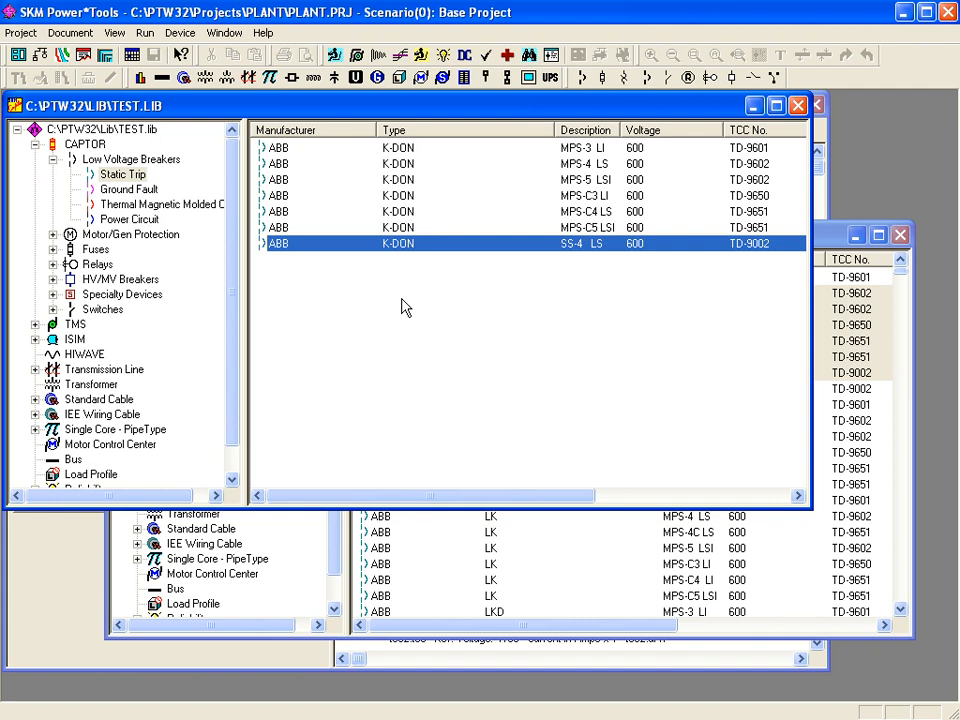
left_click(68, 36)
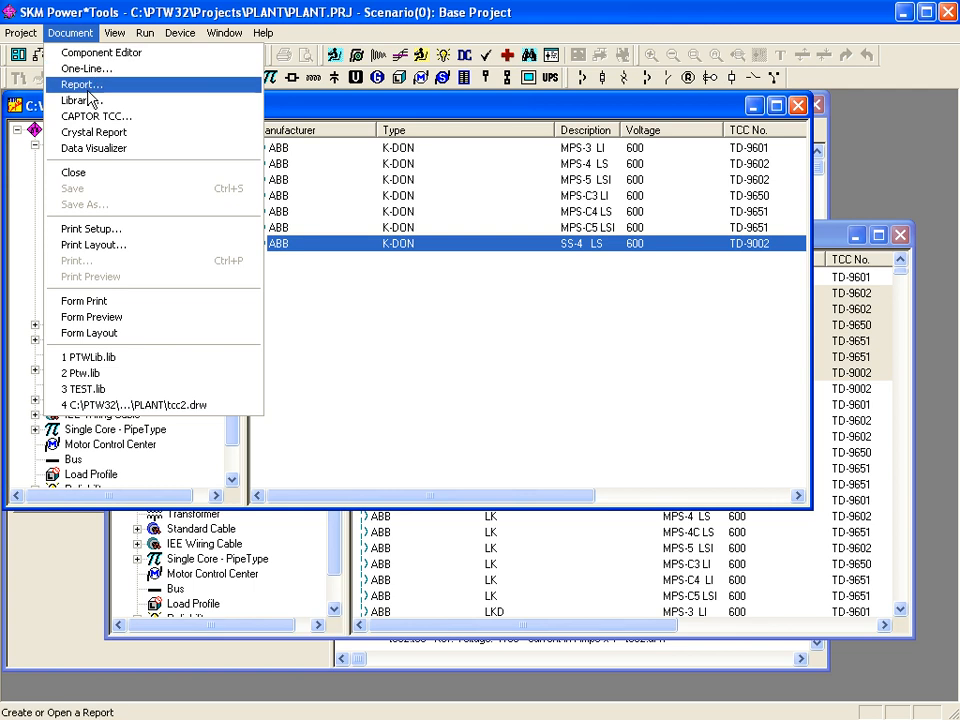
left_click(85, 100)
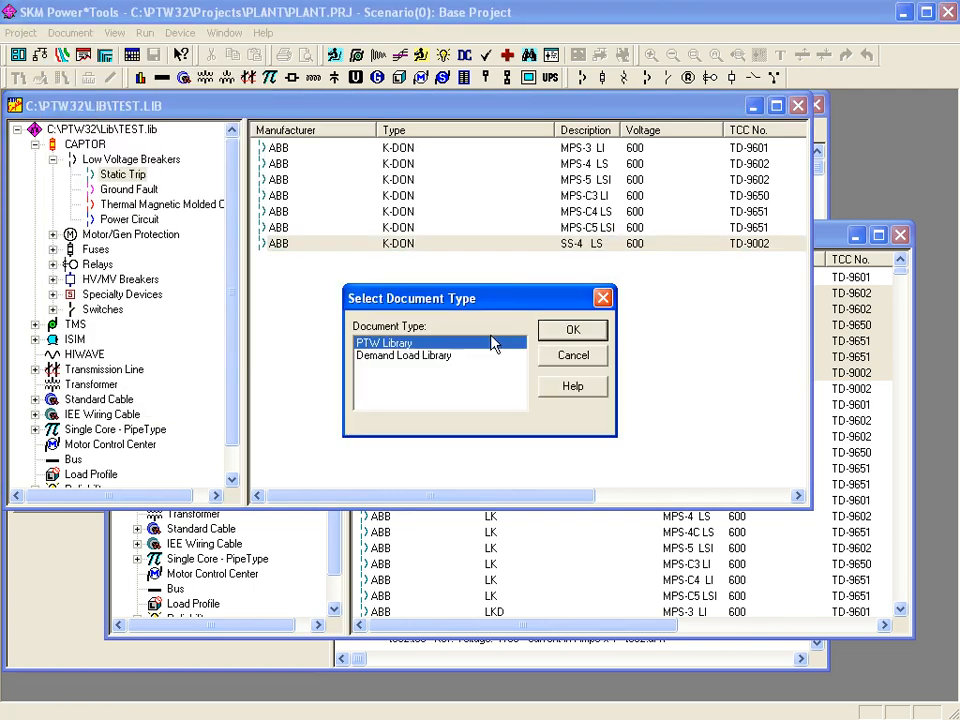
left_click(573, 330)
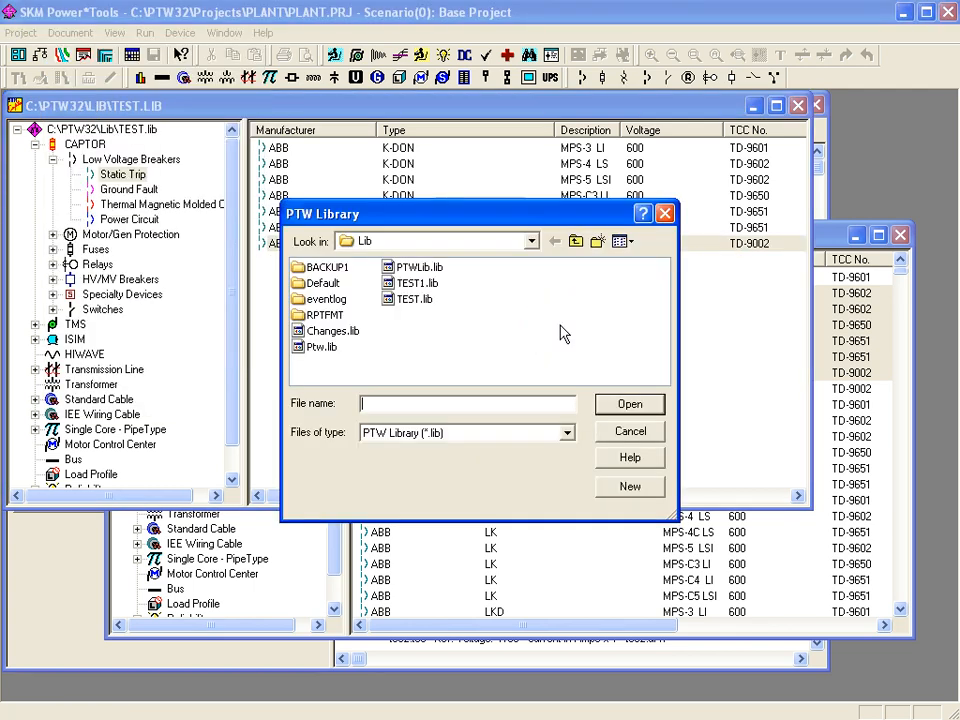
left_click(630, 487)
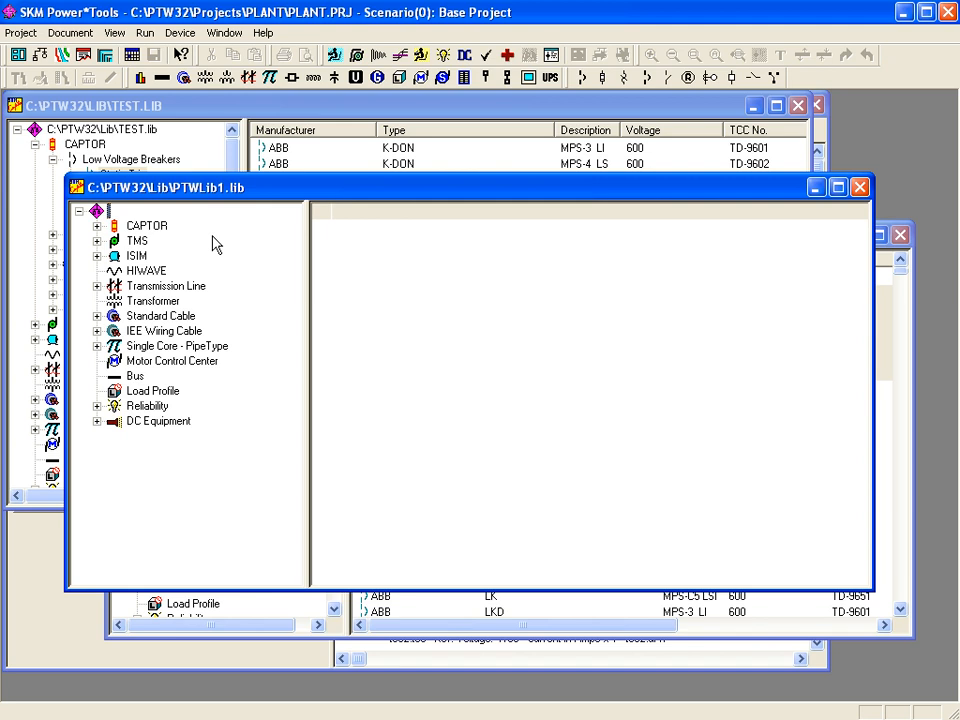
left_click(655, 246)
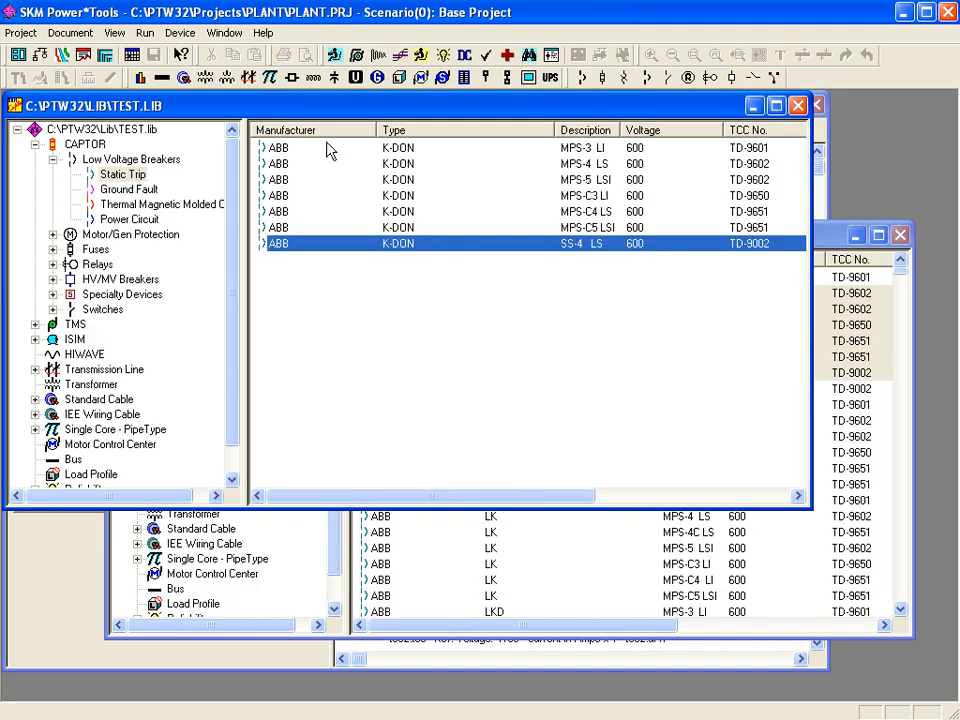
- Edit the SS-4 LS breaker and view its K-DON-600S, 800S and 1600S frame ratings
left_click(424, 141)
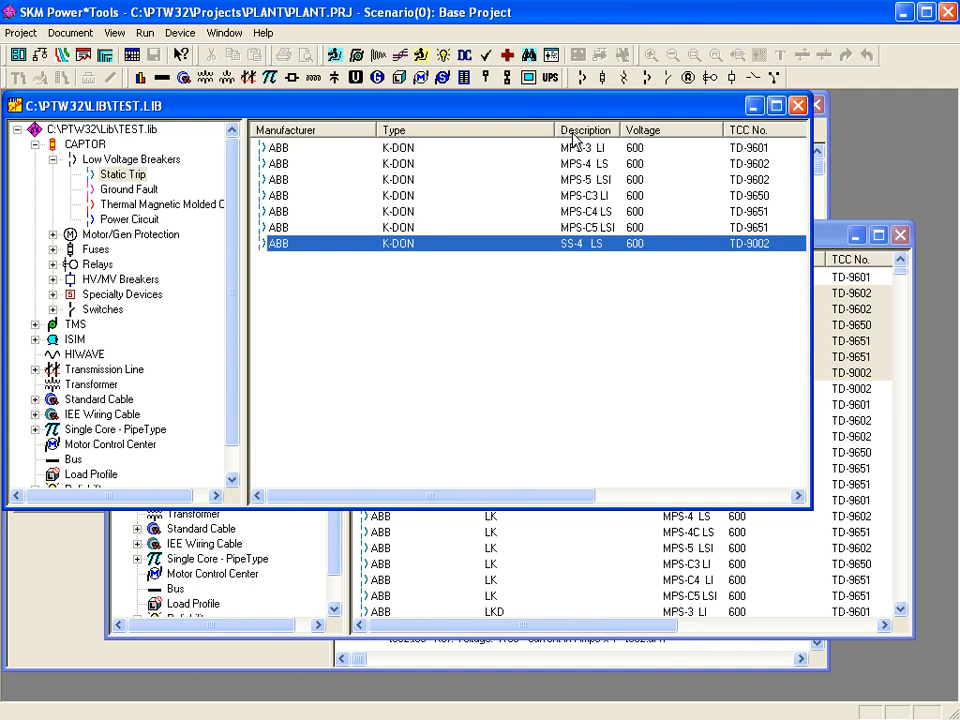
left_click(182, 38)
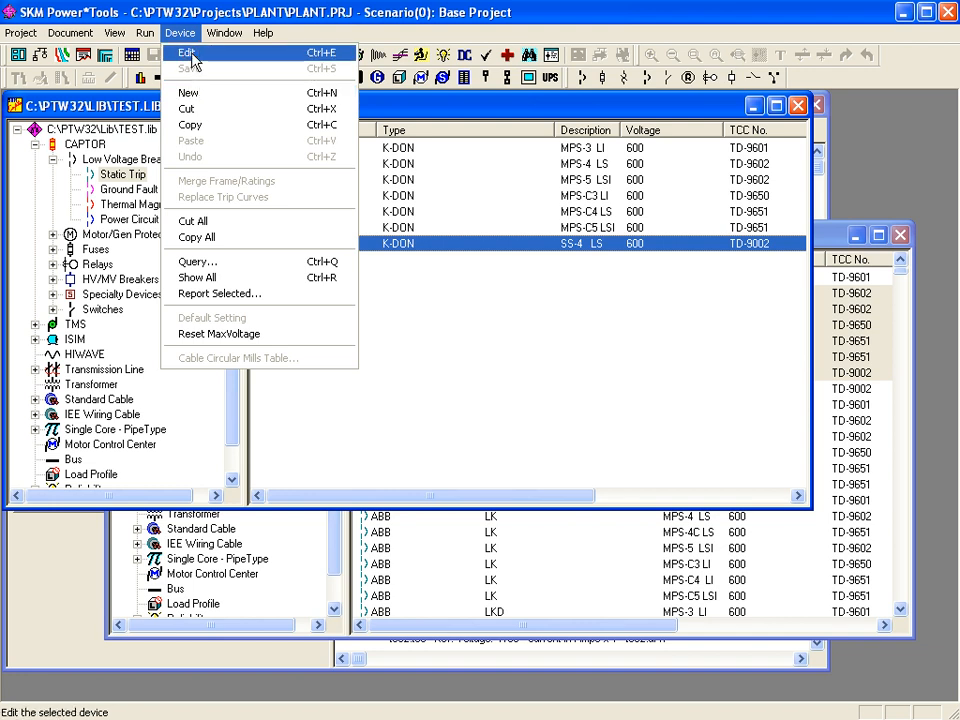
left_click(193, 62)
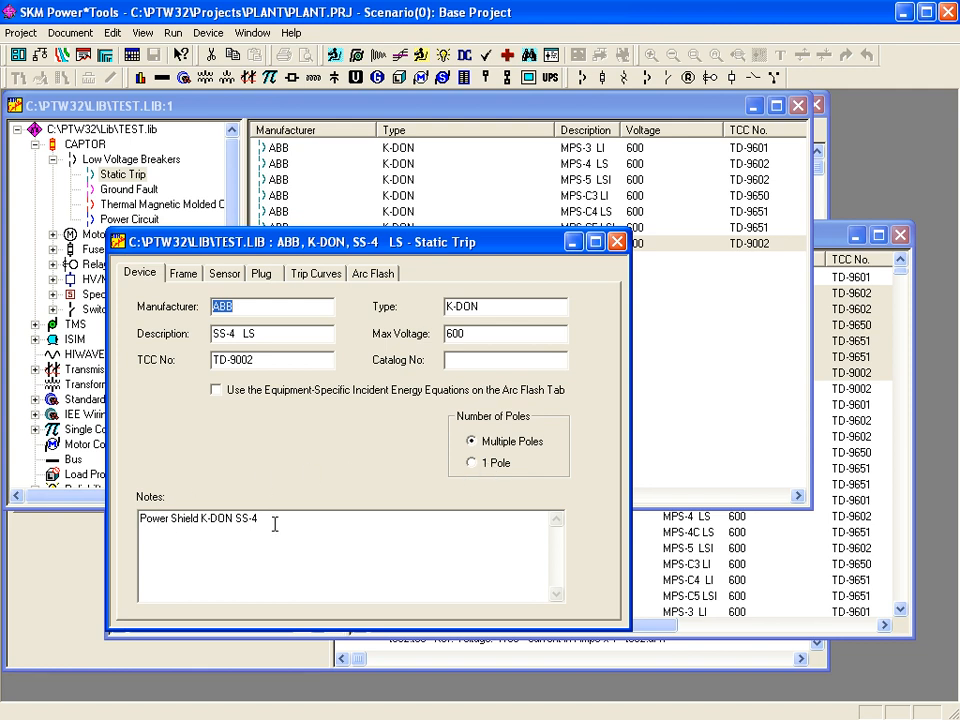
left_click(184, 273)
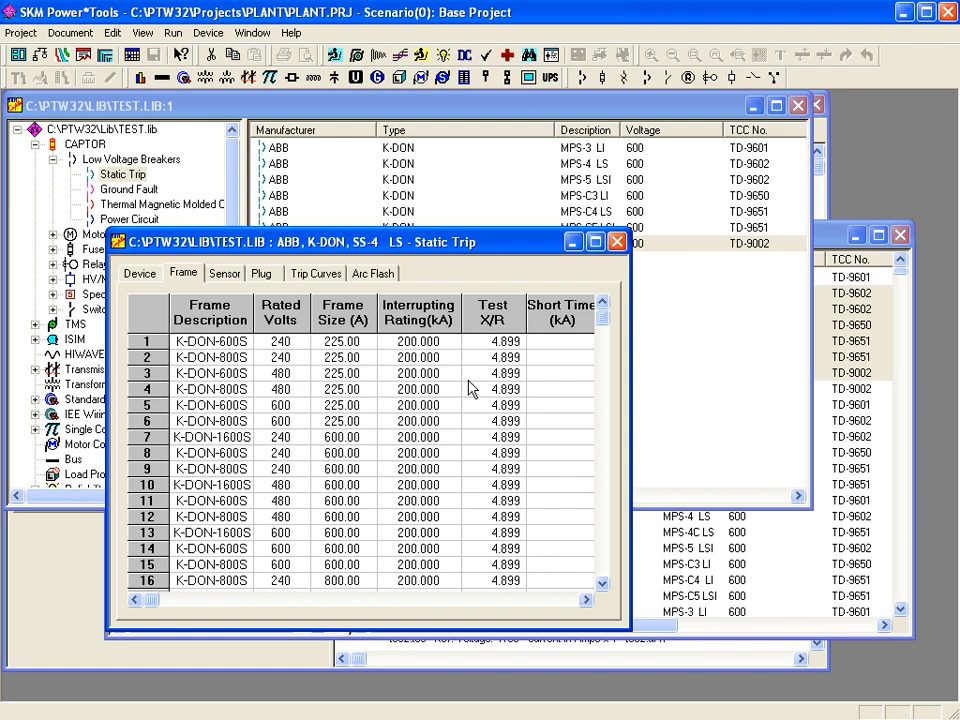
- Check the Sensor and Plug ratings, then show the trip curve segments with LTPU pickup 0.7–1.1
left_click(225, 273)
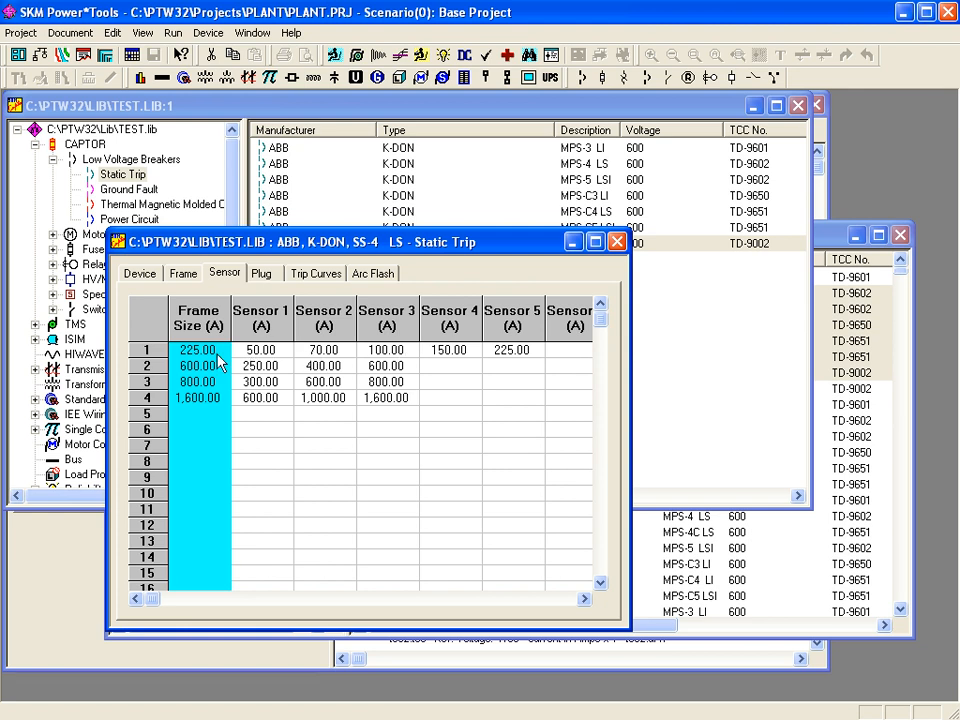
left_click(262, 273)
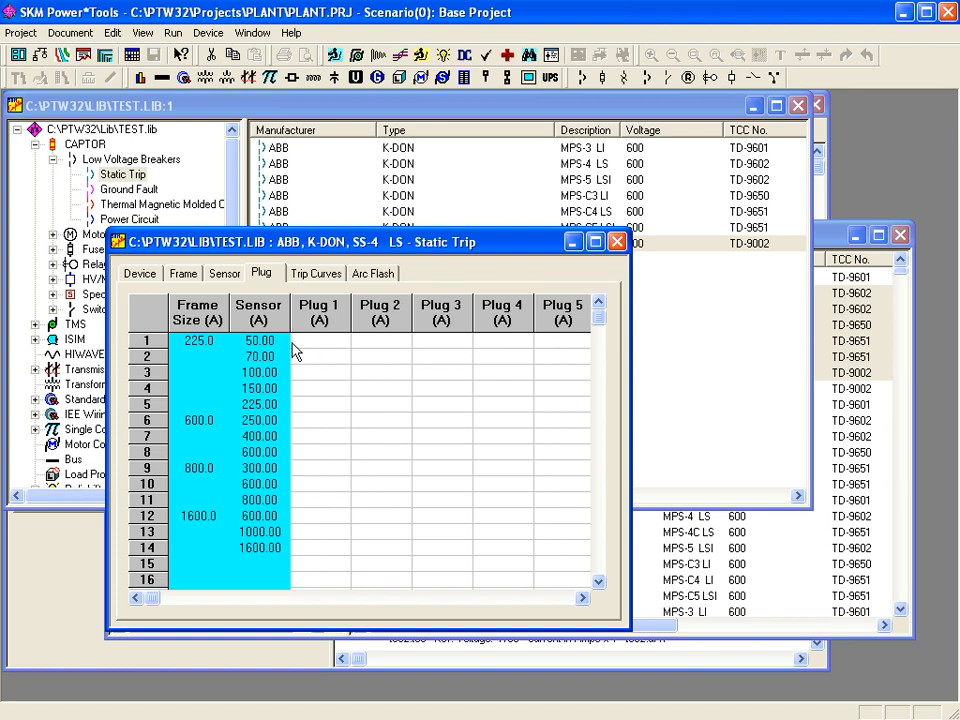
left_click(316, 274)
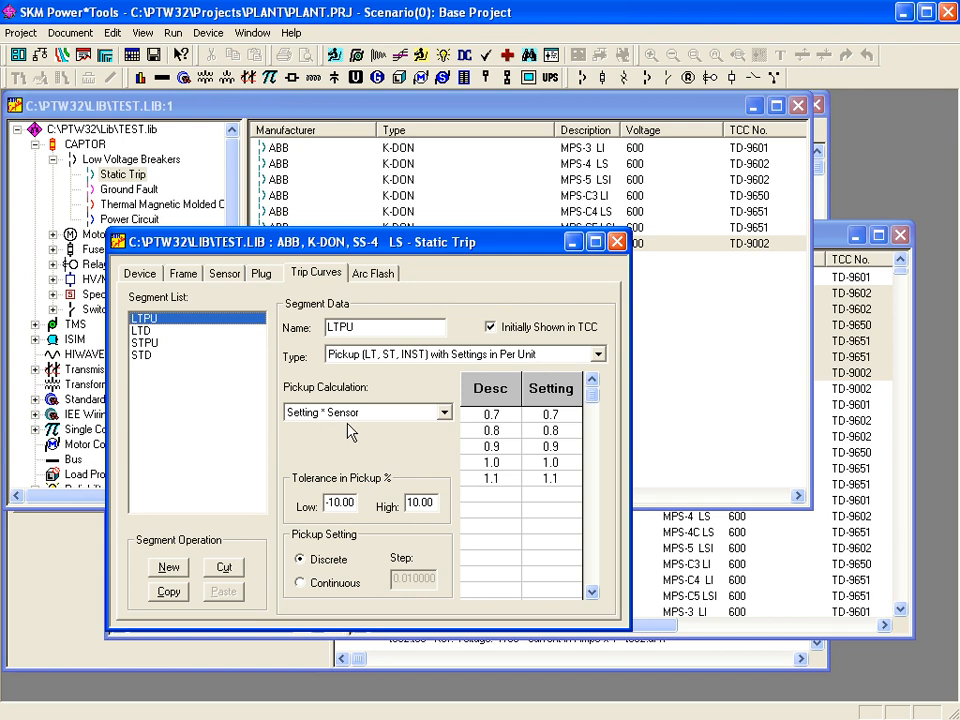
- Inspect the LTD segment's curve type and setting base, keeping the delay band type and Sensor
left_click(140, 330)
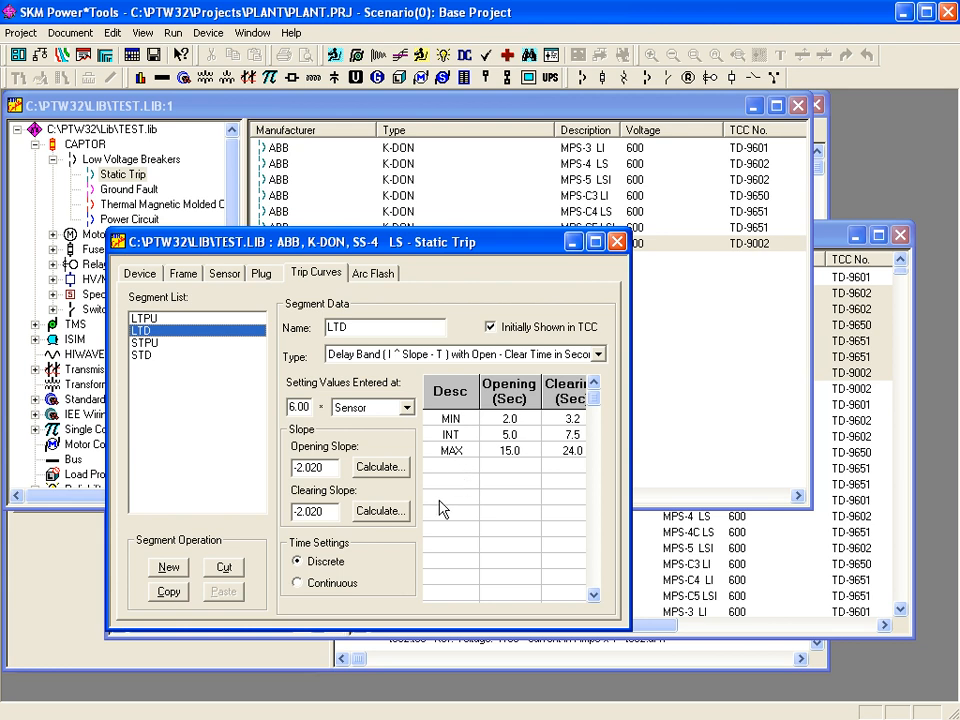
left_click(599, 355)
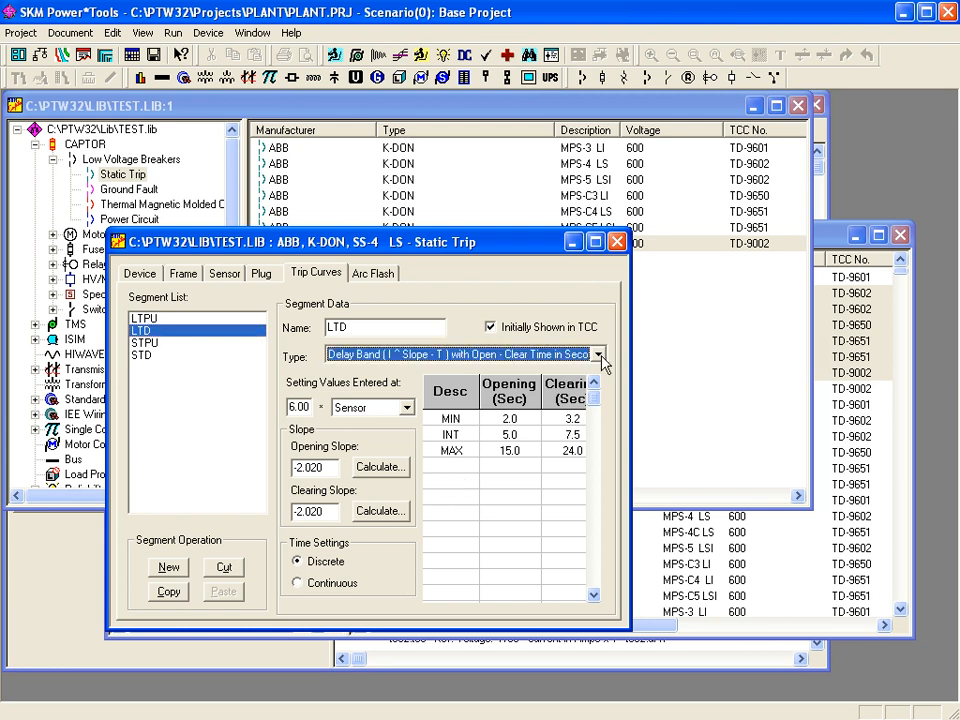
left_click(599, 356)
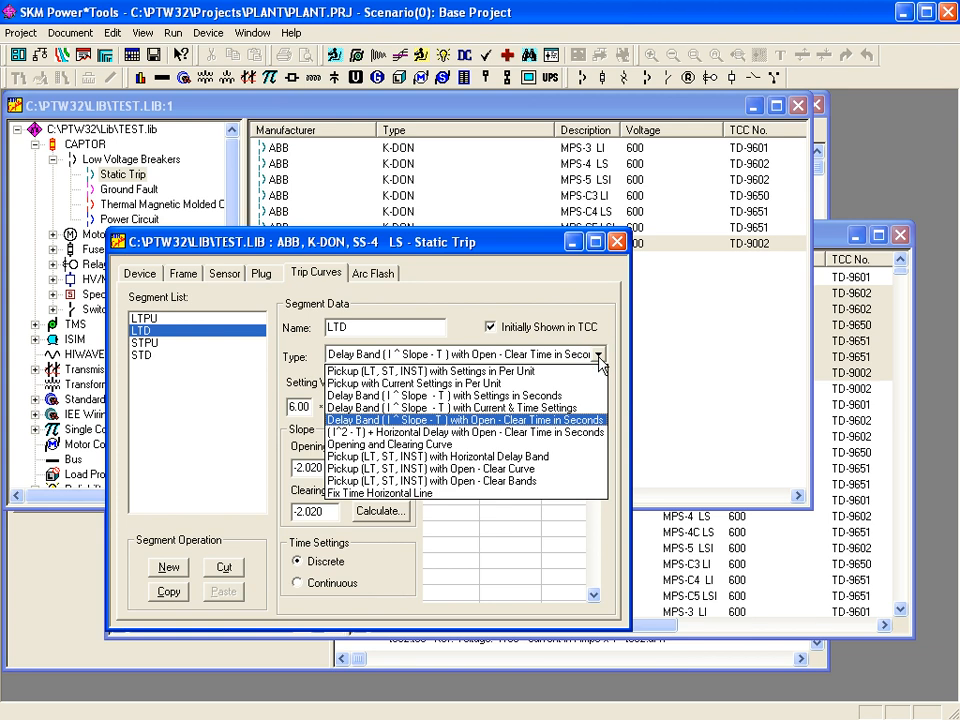
left_click(599, 358)
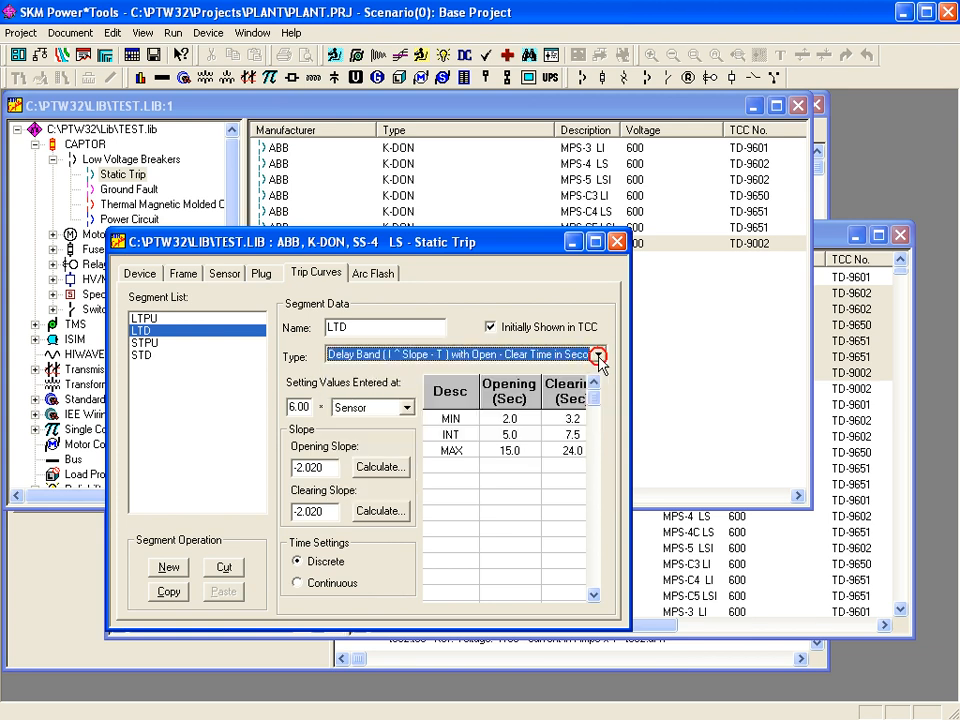
left_click(406, 409)
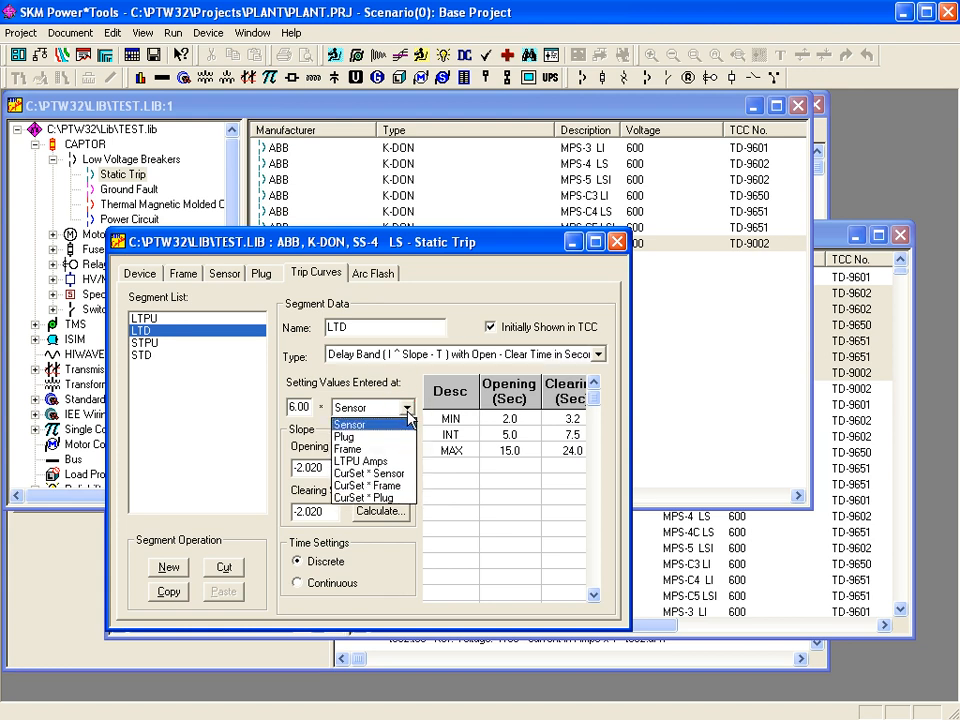
left_click(408, 418)
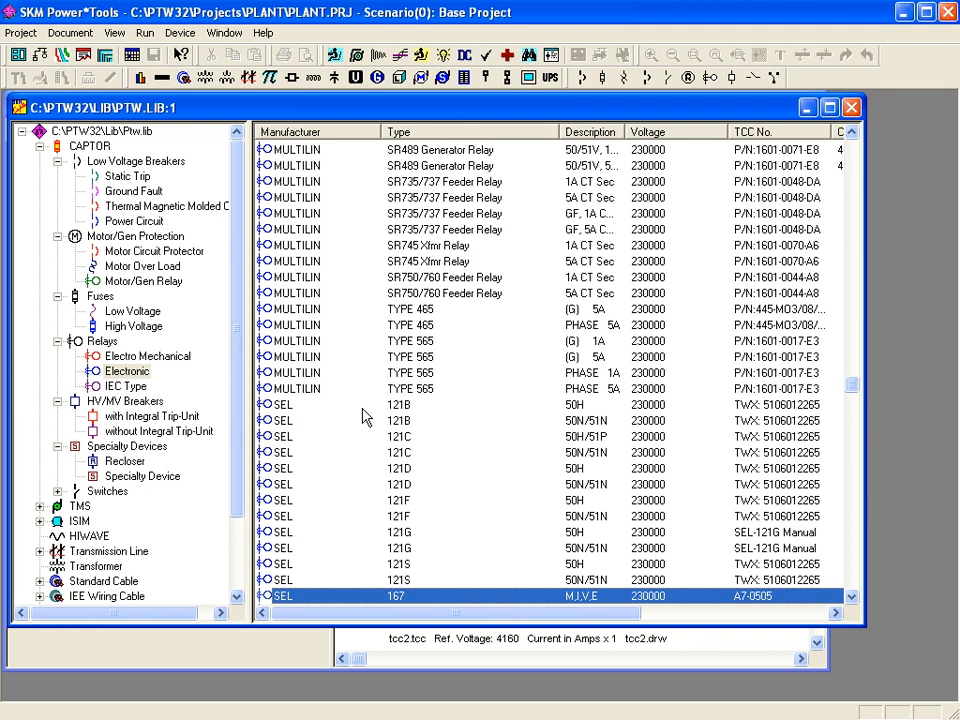
- View the SEL 167 relay's MODERATE INVERSE curve, then list PTW.LIB's Power Circuit breakers
double_click(288, 603)
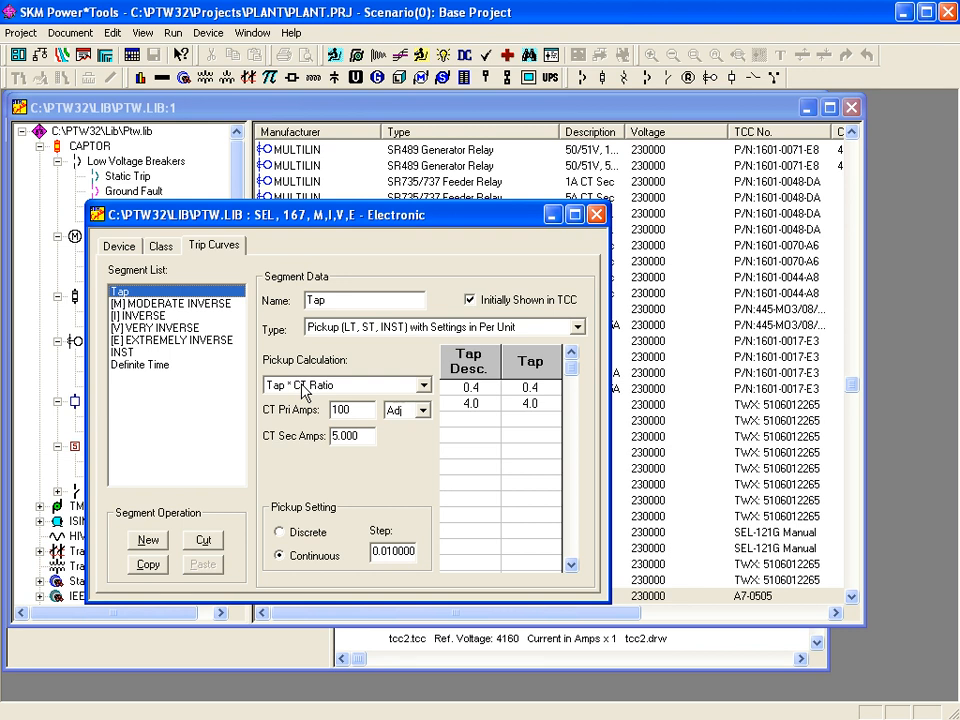
left_click(157, 304)
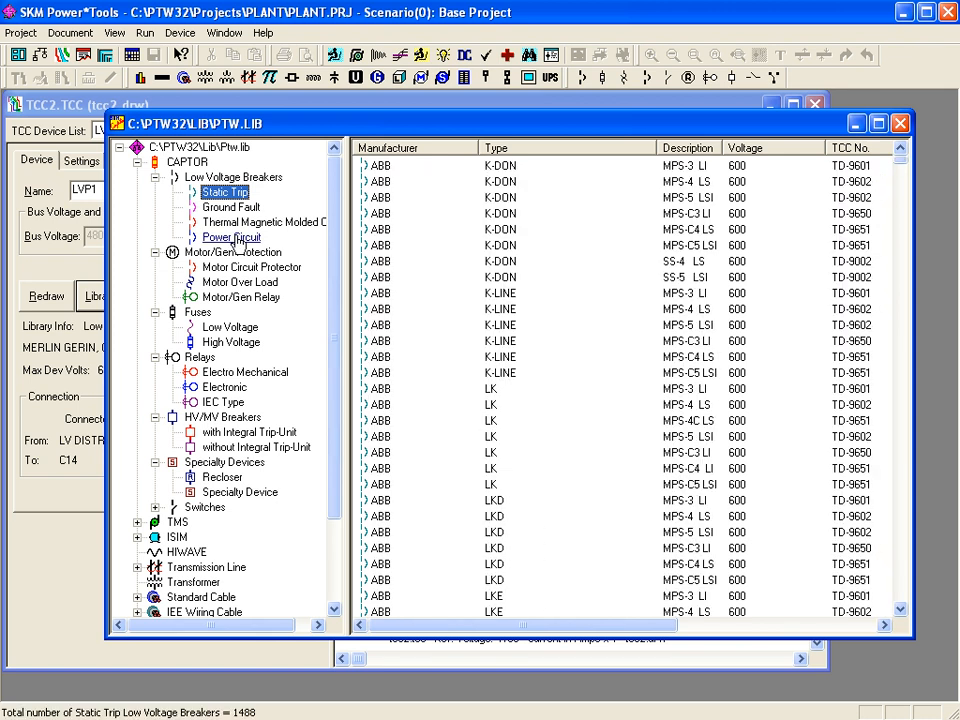
left_click(236, 242)
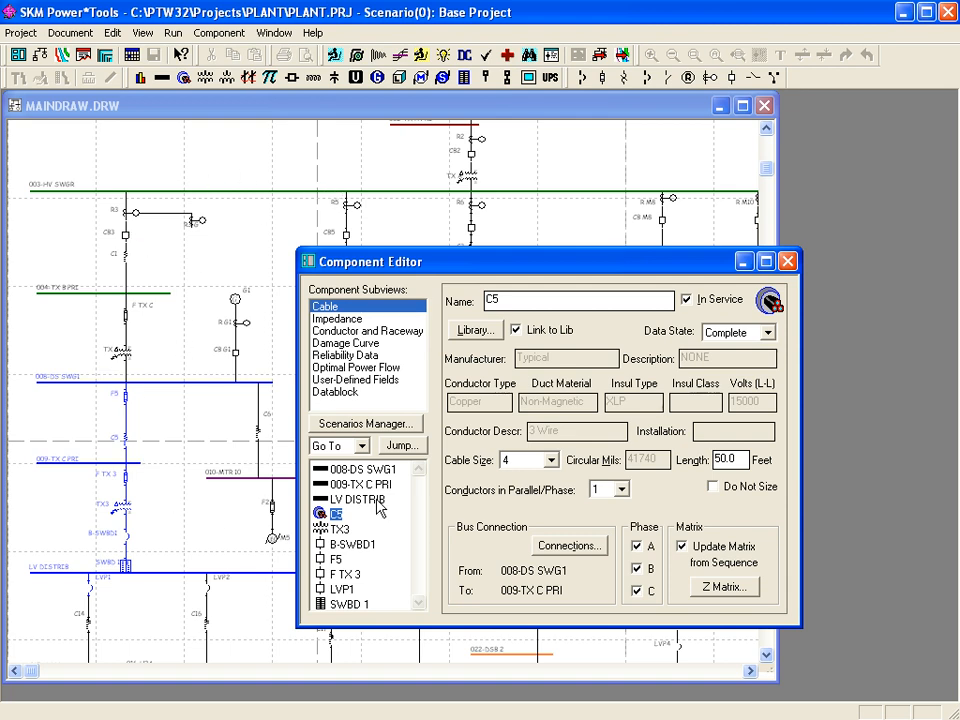
- Review transformer TX3's data and breaker B-SWBD1's protective settings, then return to MAINDRAW.DRW
left_click(332, 531)
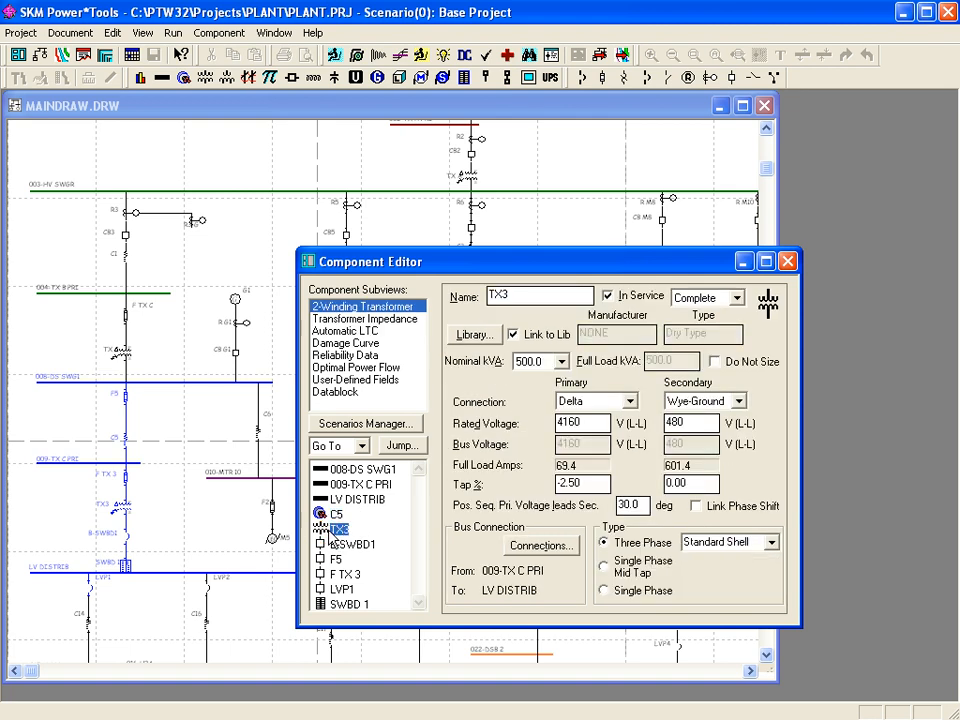
left_click(352, 544)
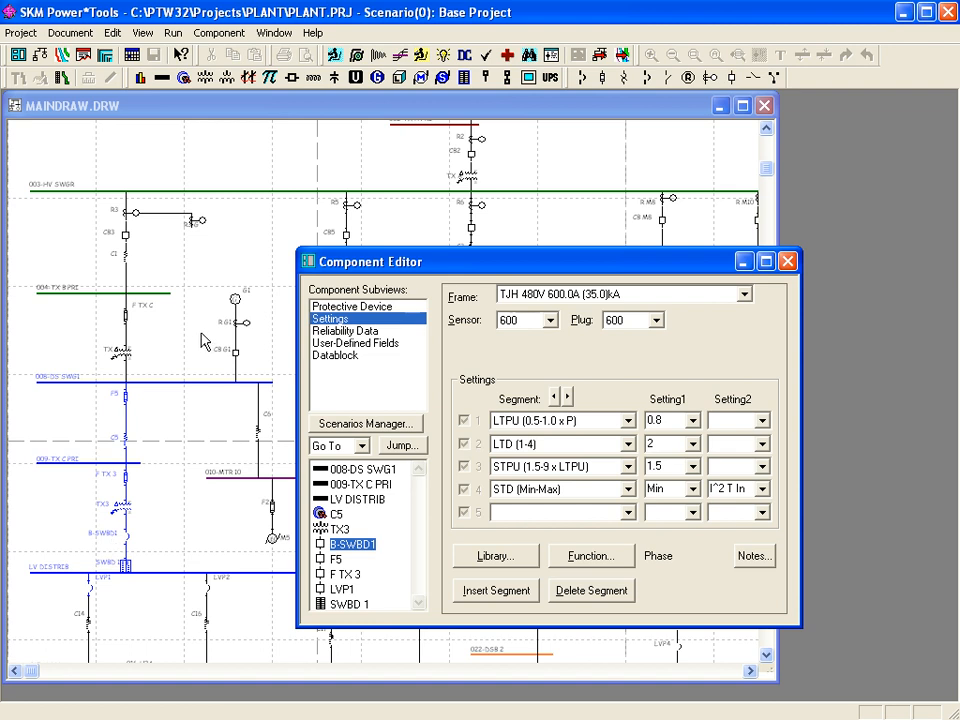
left_click(221, 106)
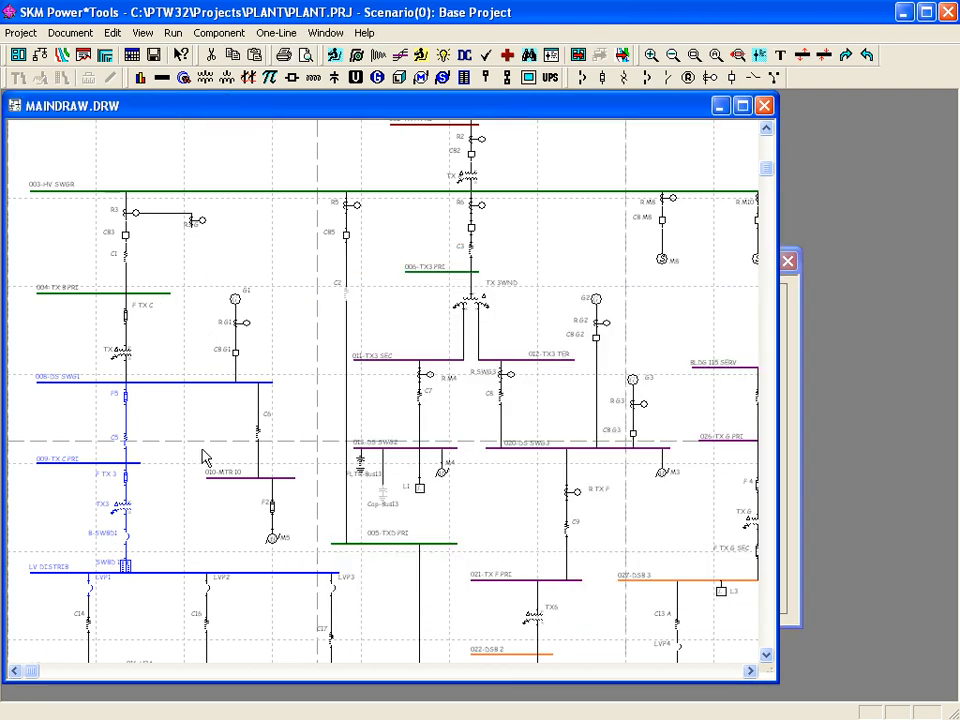
- From the one-line, create a new TCC drawing with a generated one-line diagram
right_click(275, 333)
mouse_move(328, 574)
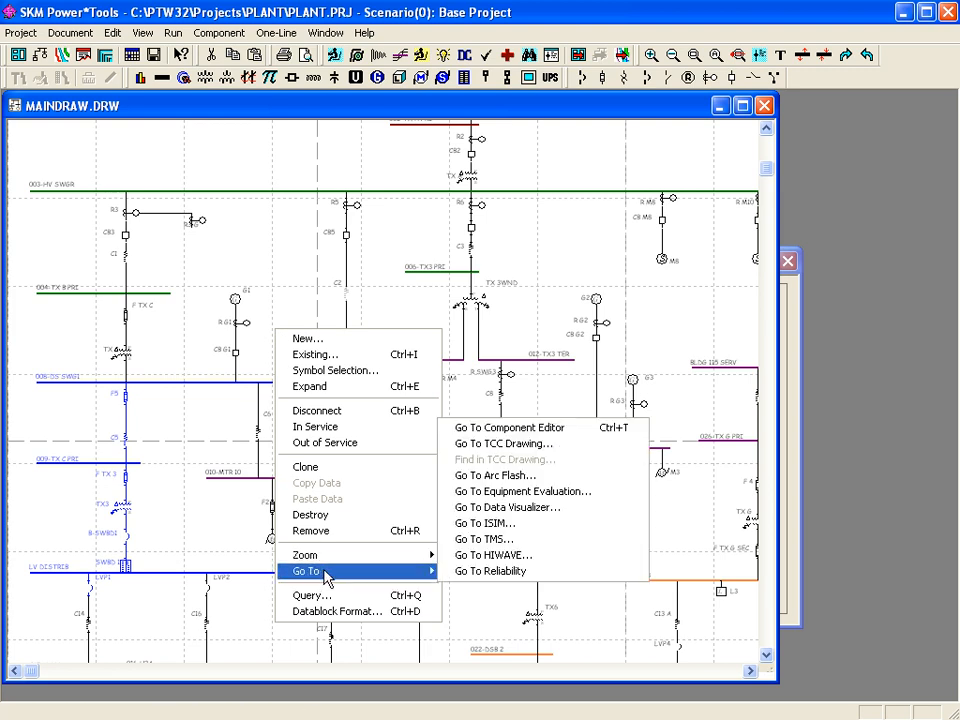
left_click(501, 443)
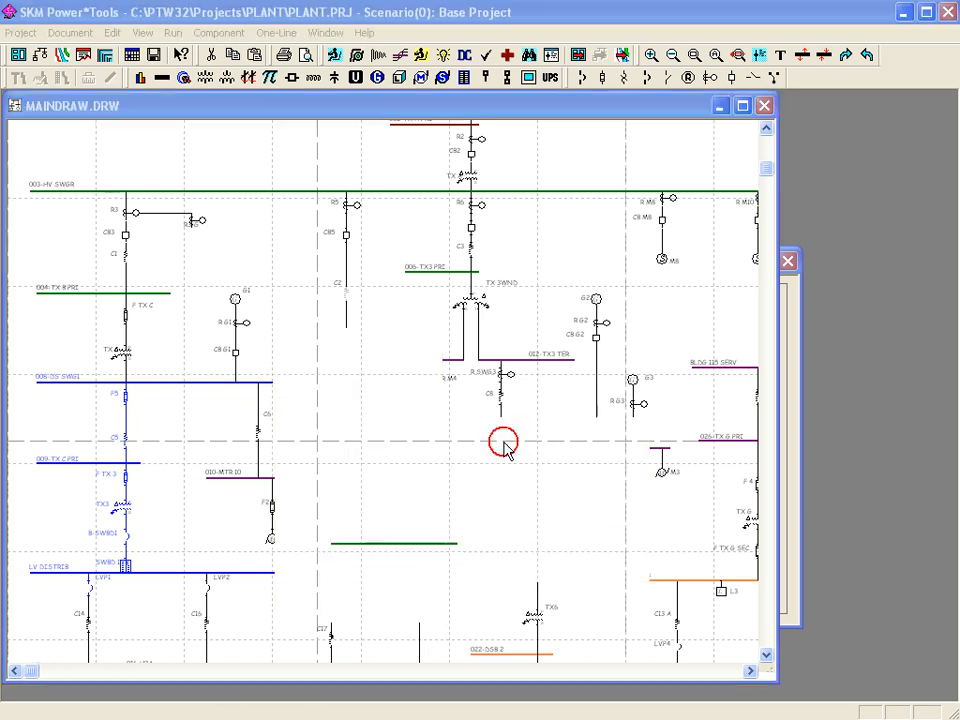
left_click(612, 340)
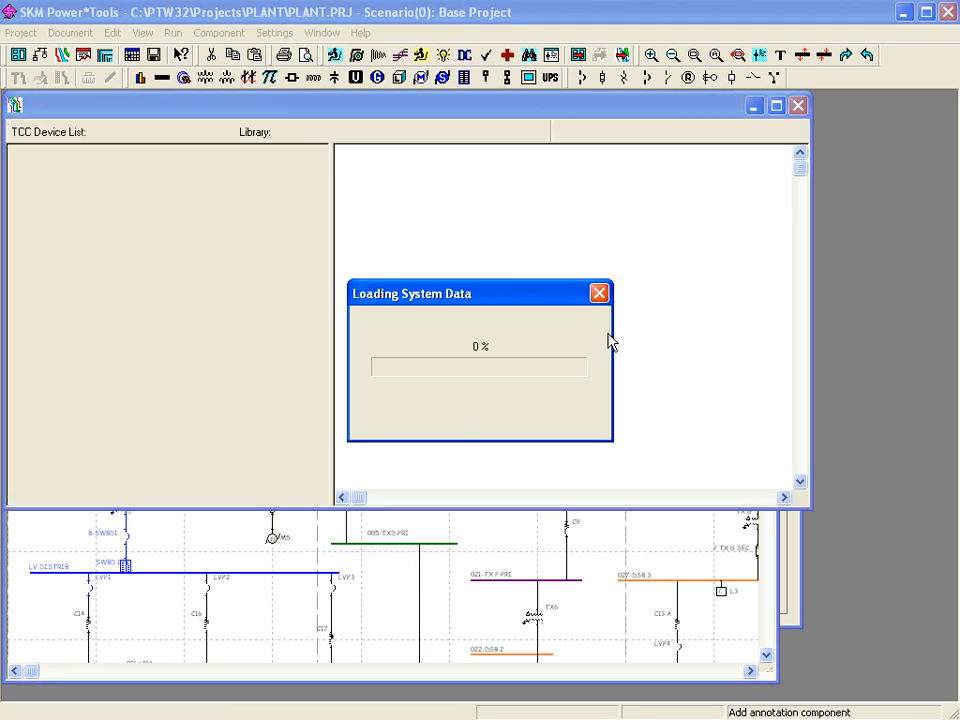
left_click(439, 394)
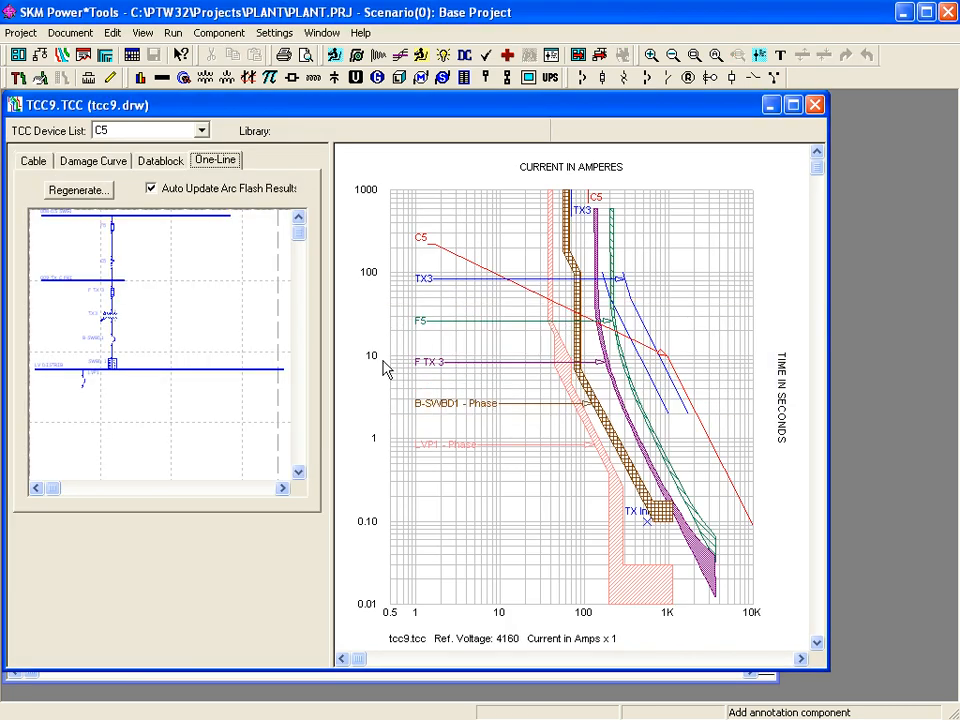
- Shorten the lower and top buses in the TCC one-line and fit it to full extent
left_click_drag(282, 369, 130, 384)
left_click_drag(231, 213, 124, 232)
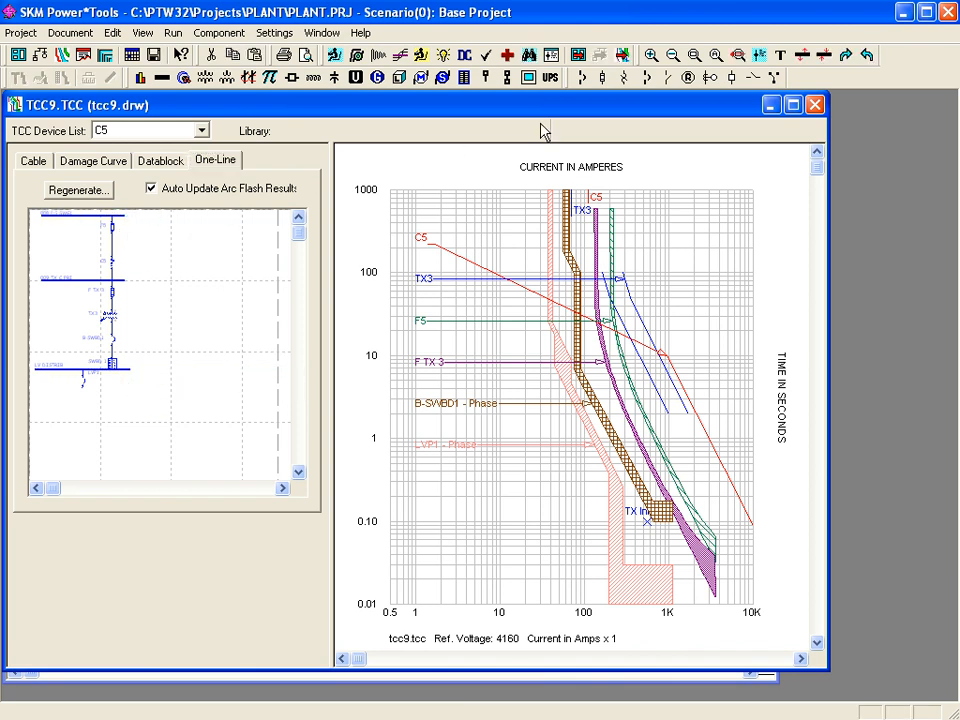
left_click(715, 56)
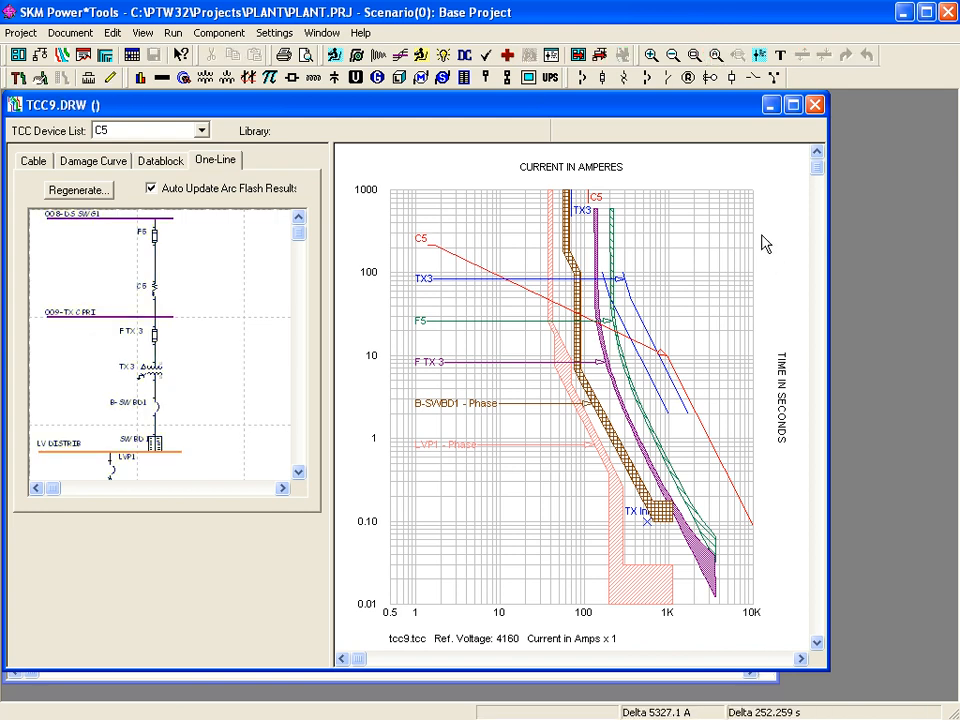
- Move the C5 label beside its red curve and generate the TCC report for tcc9
left_click(463, 238)
left_click_drag(463, 238, 733, 381)
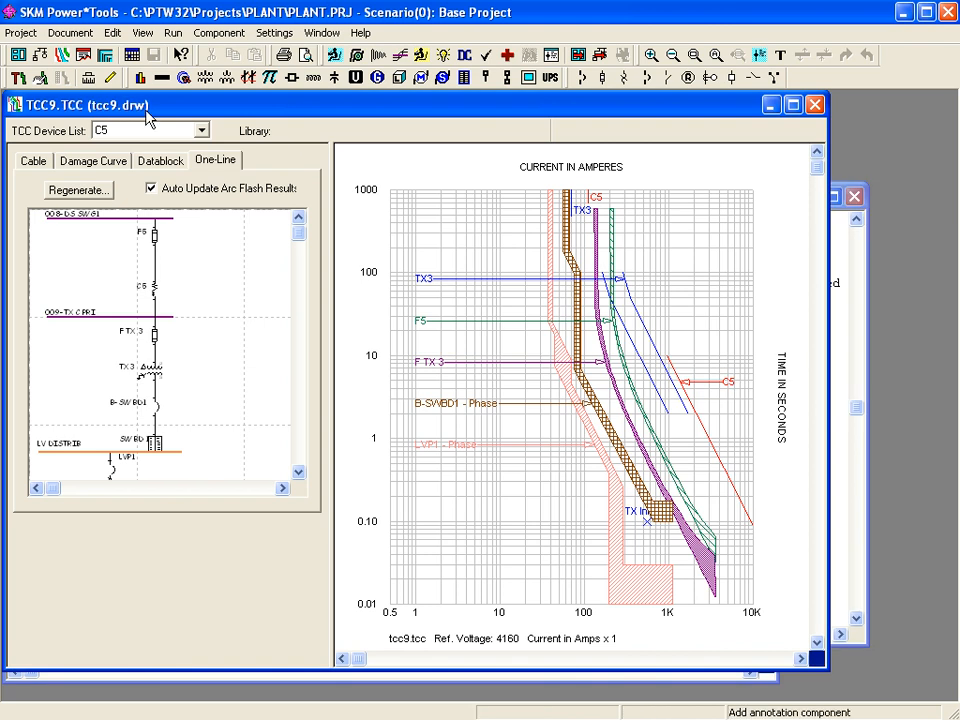
left_click(172, 32)
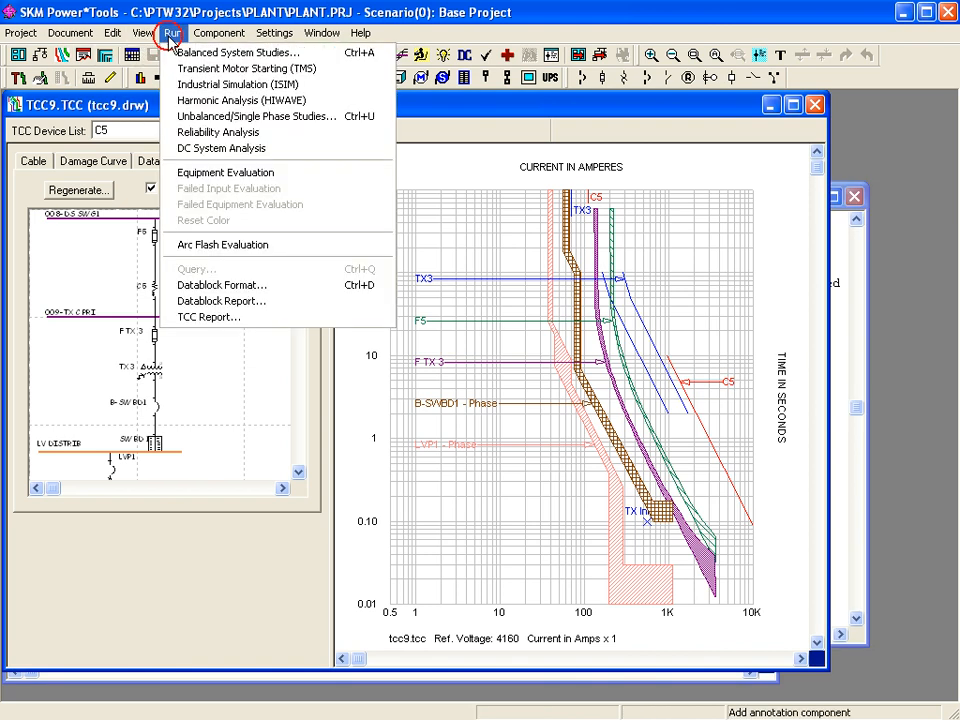
left_click(229, 318)
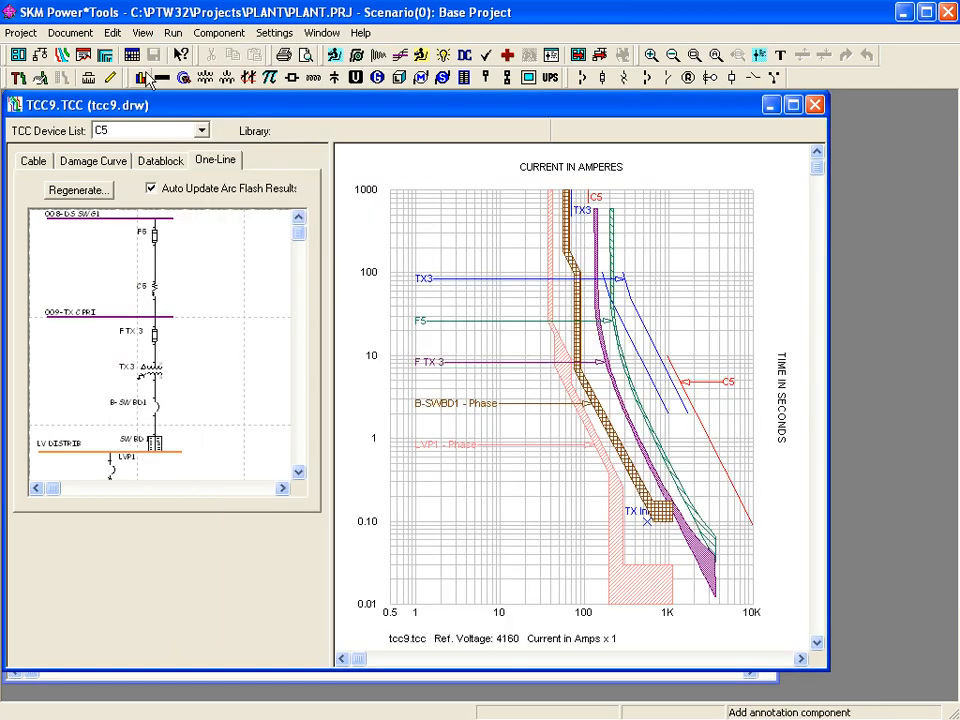
- Preview tcc9 on the TCC & One-Line 8 1/2 x 11 Landscape form
left_click(70, 33)
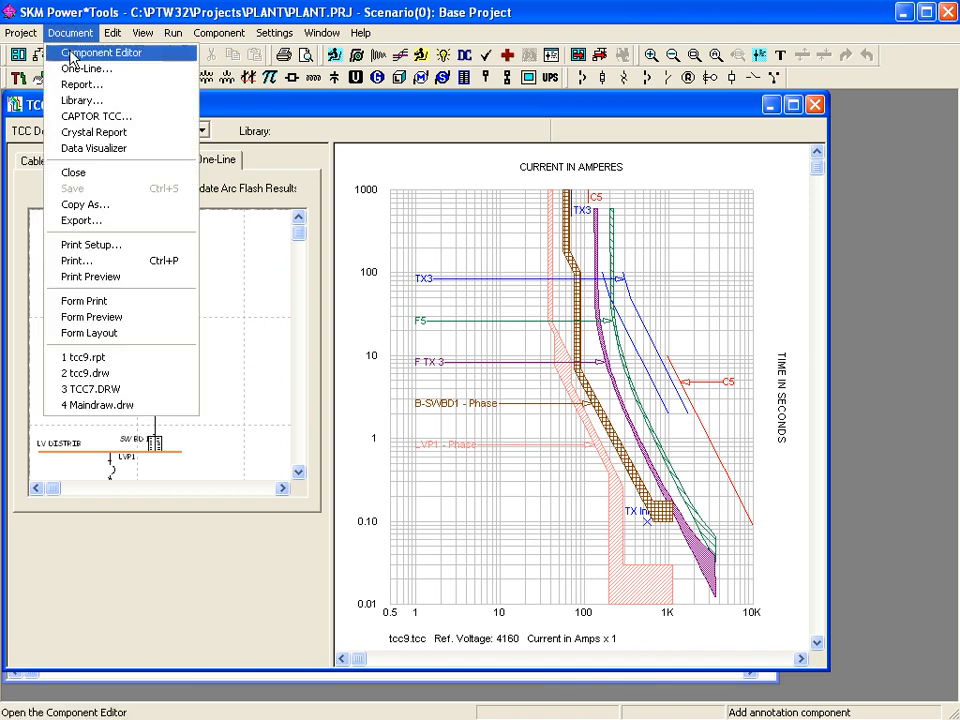
left_click(108, 318)
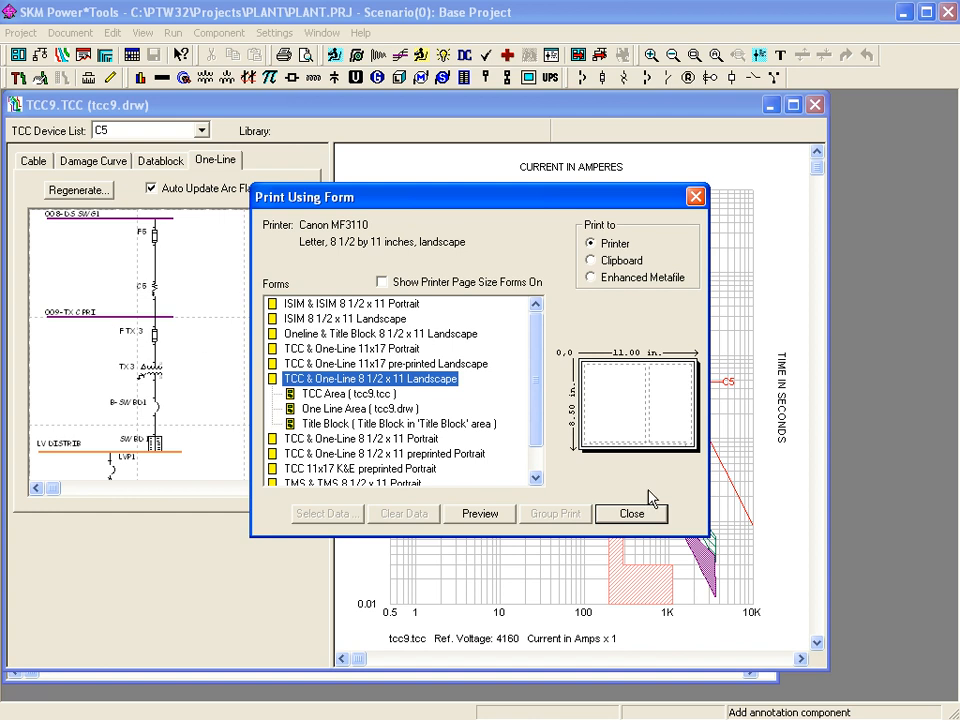
left_click(485, 514)
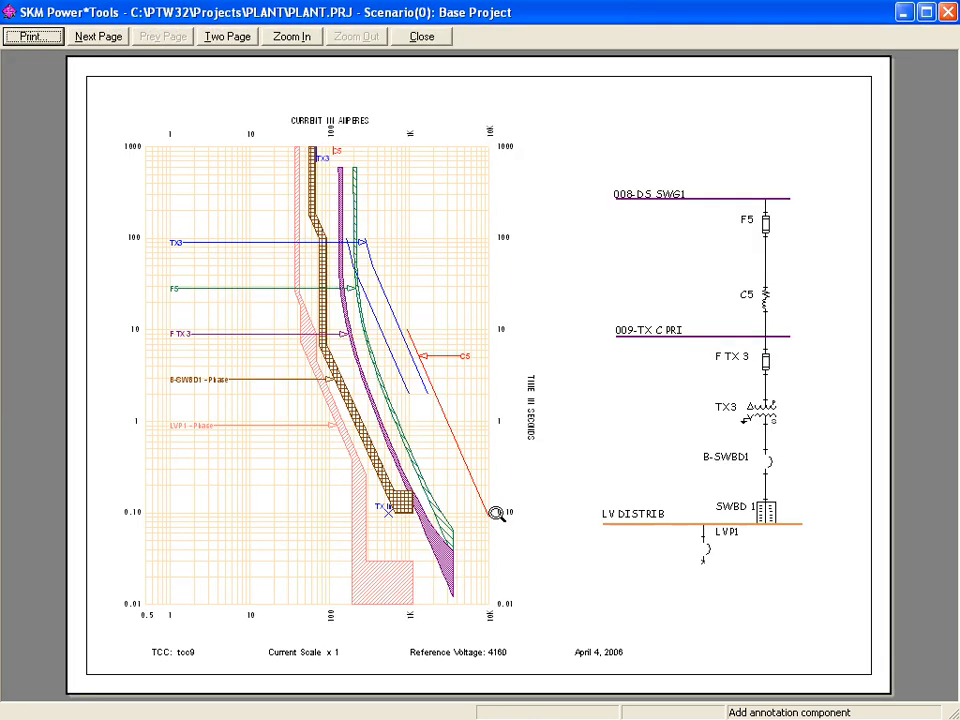